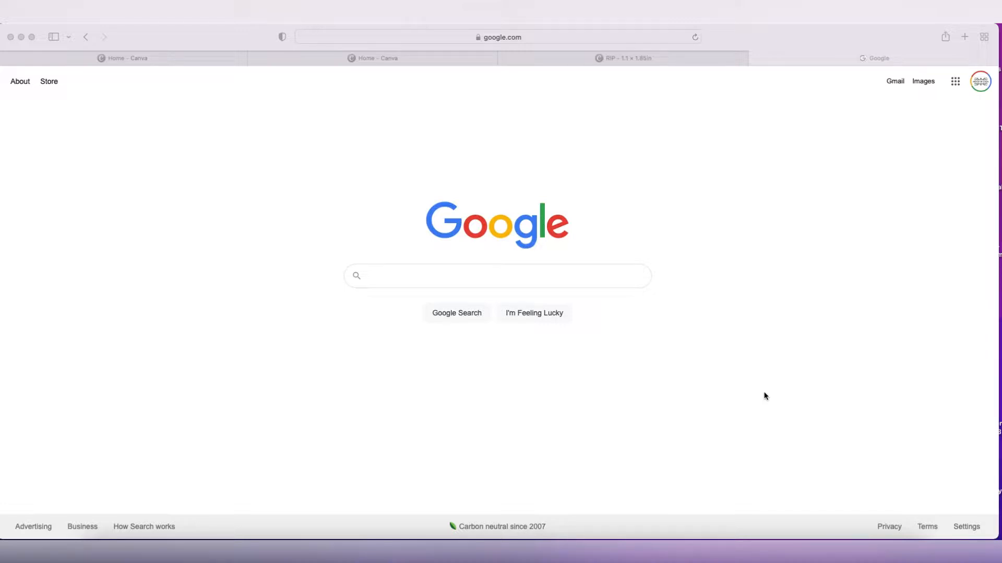
Close the other browser tabs, keeping only the Google tab open
left_click(505, 58)
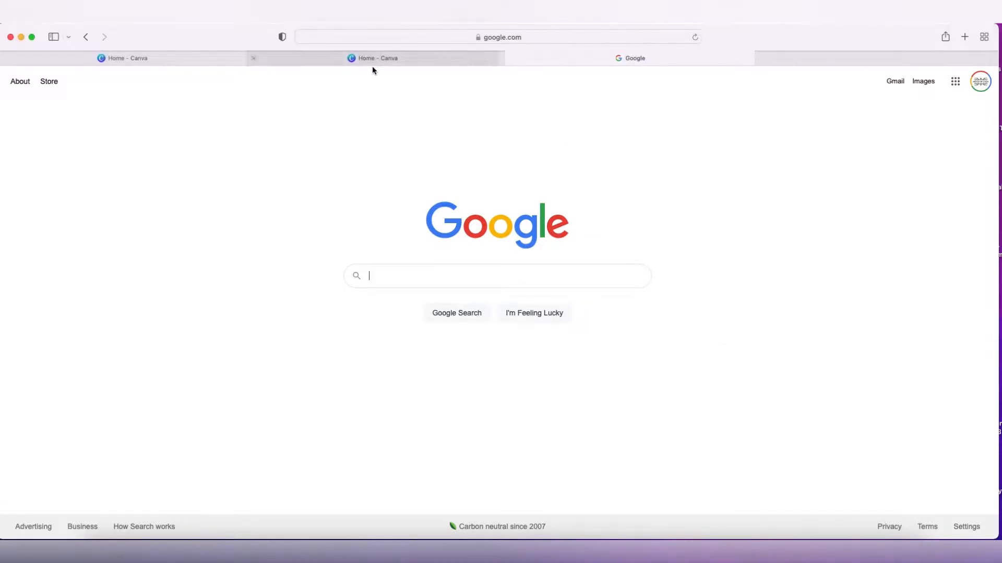
left_click(337, 58)
left_click(5, 59)
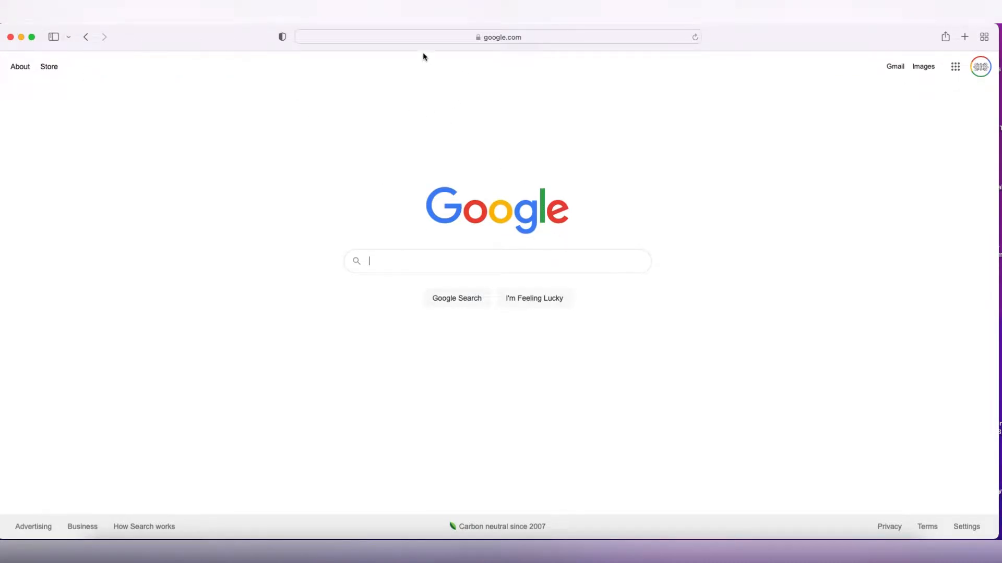
left_click(438, 36)
key("BackSpace")
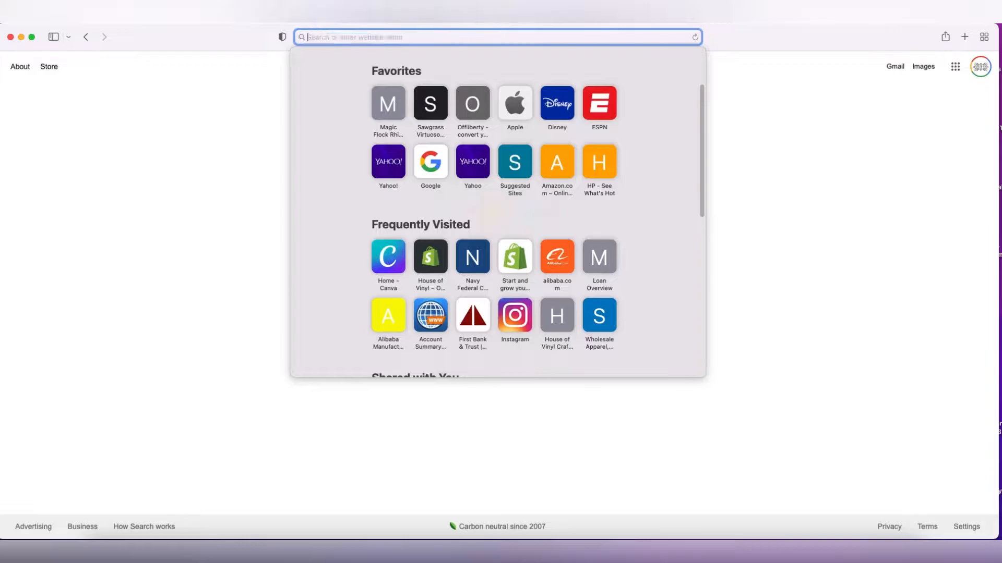
type("www.can")
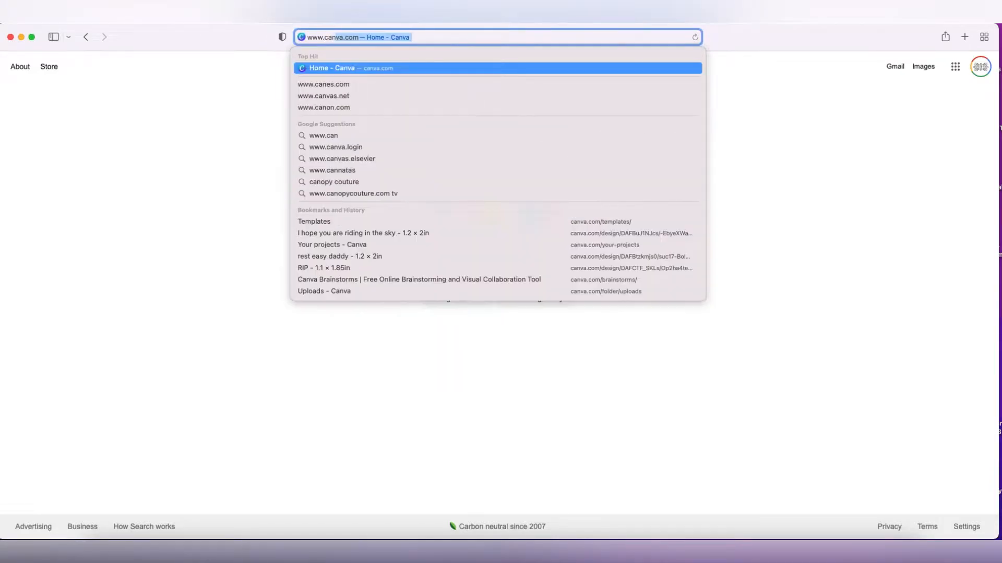
type("va.com")
key("Return")
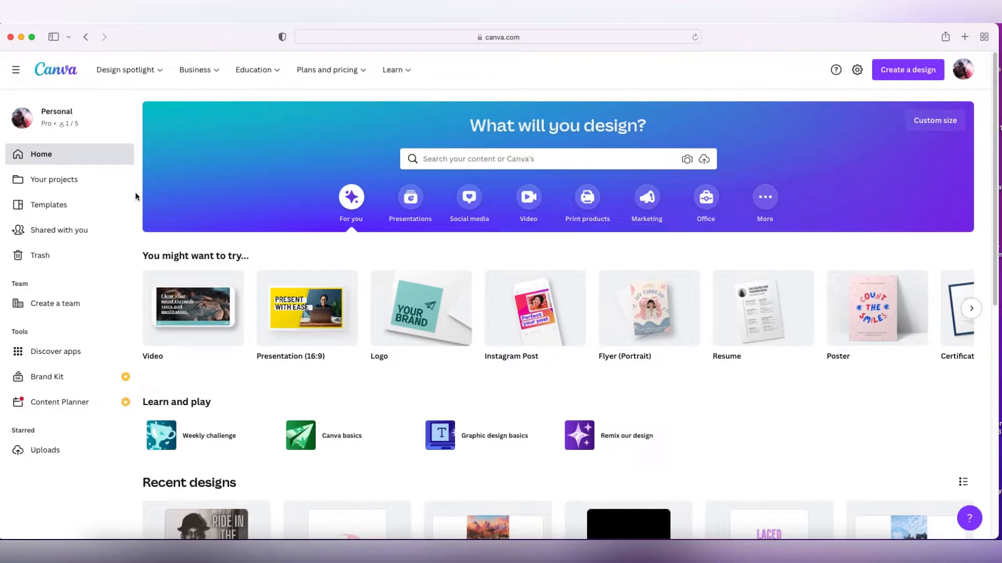
Create a new custom-size design of 1.1 × 1.85 inches
left_click(931, 82)
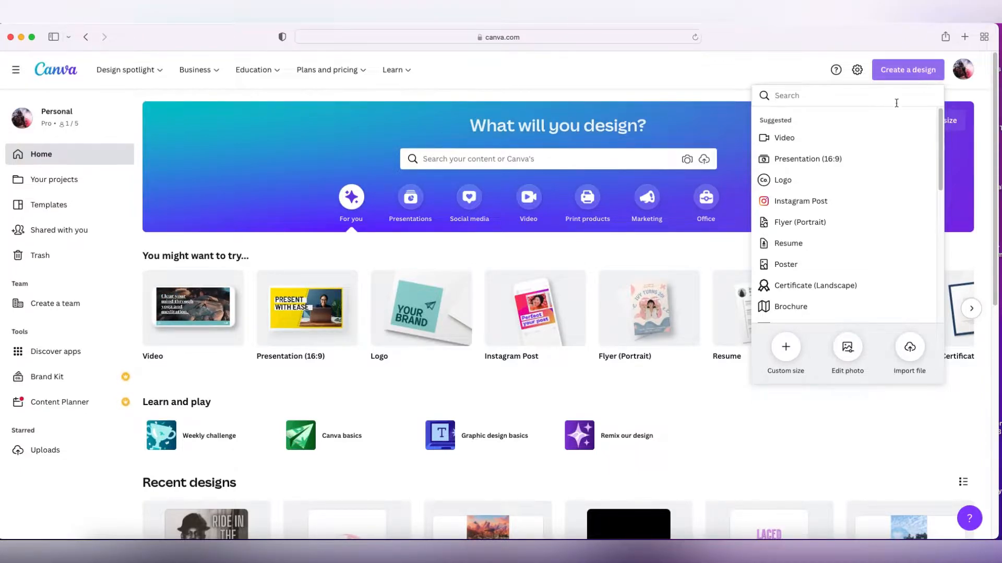
left_click(784, 348)
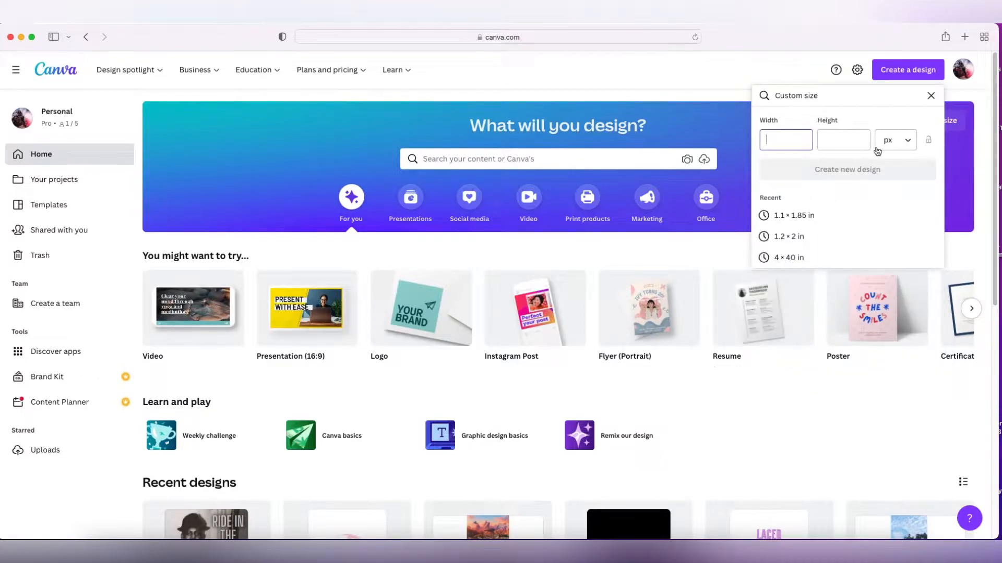
left_click(908, 140)
left_click(889, 191)
left_click(786, 143)
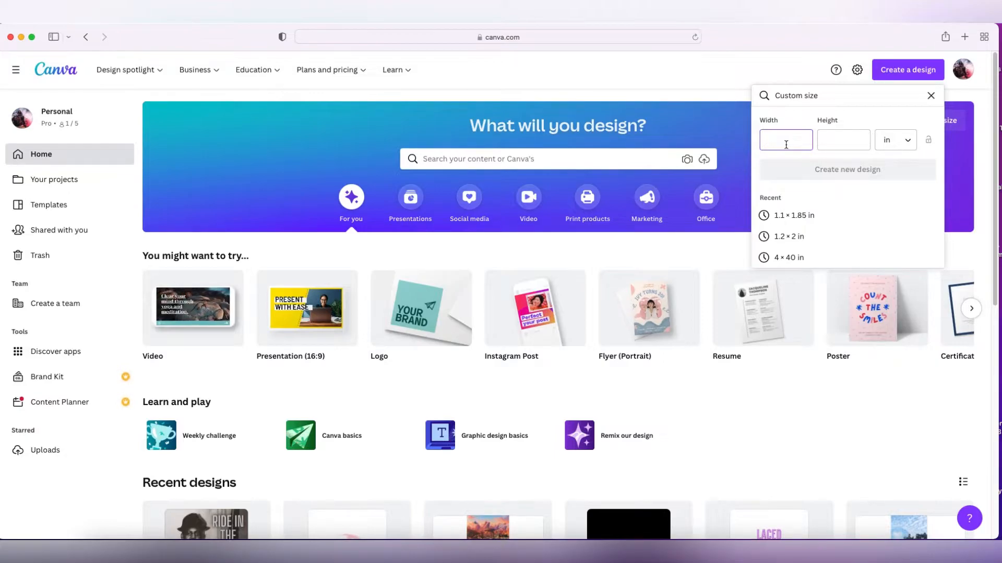
type("1.1")
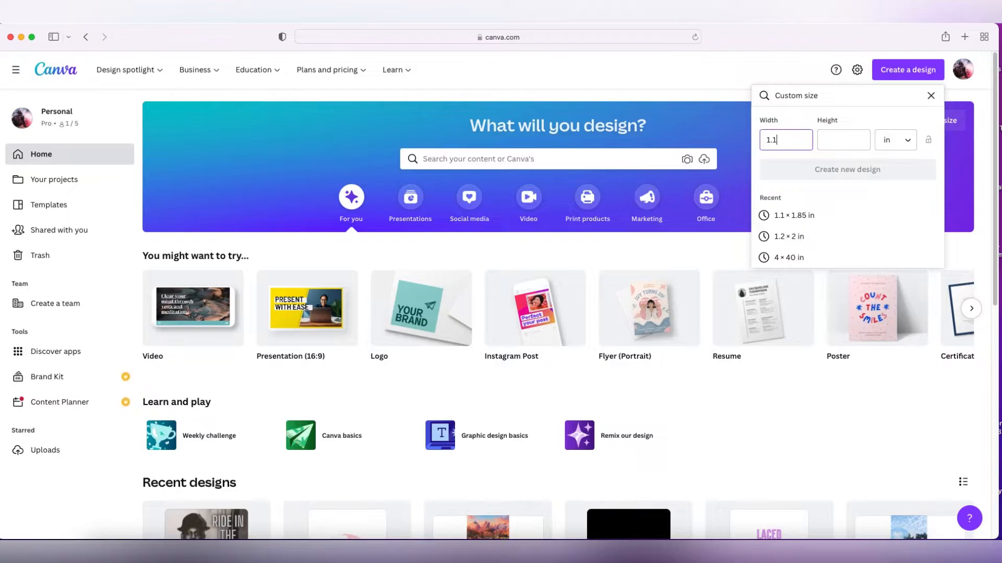
key("Tab")
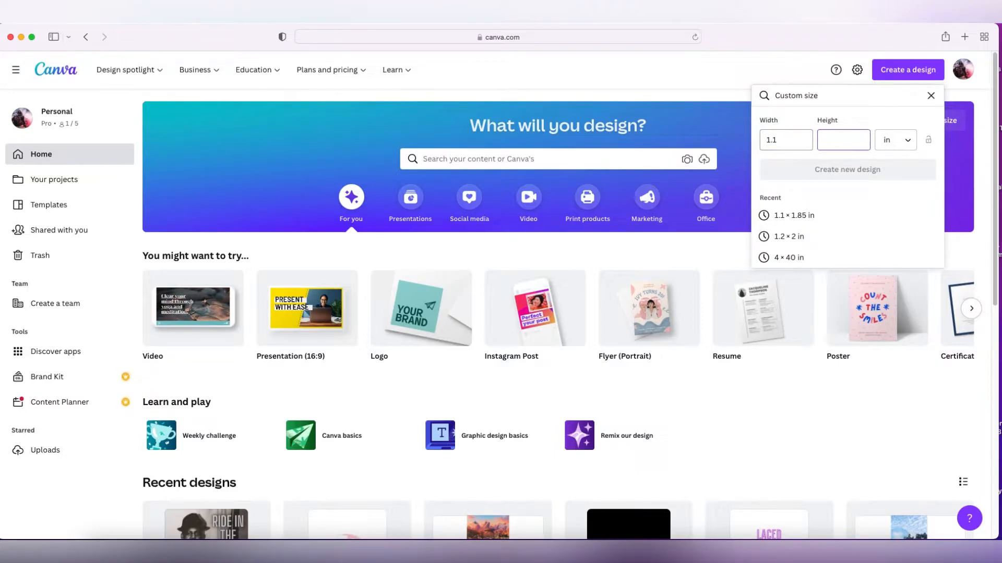
type("1.85")
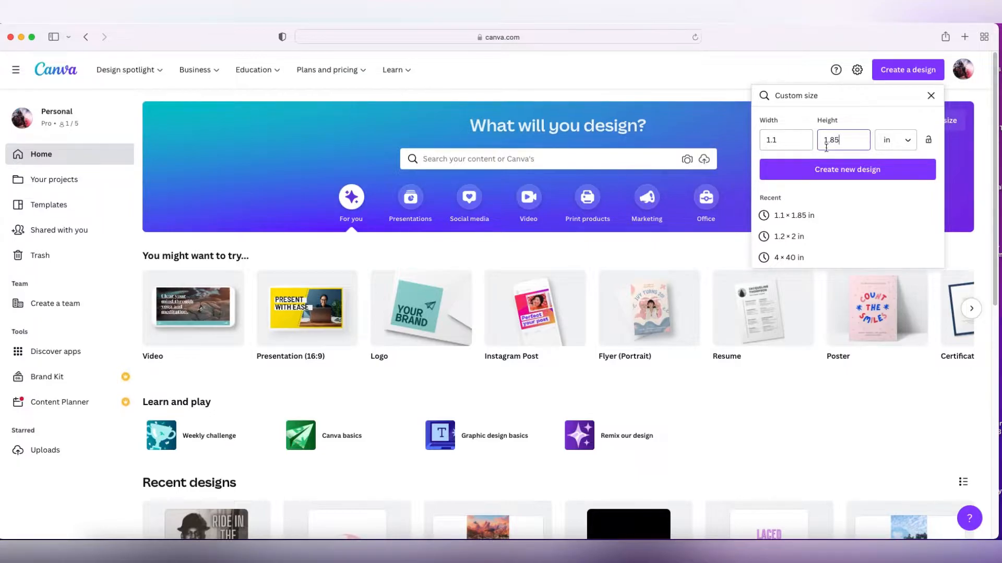
left_click(901, 171)
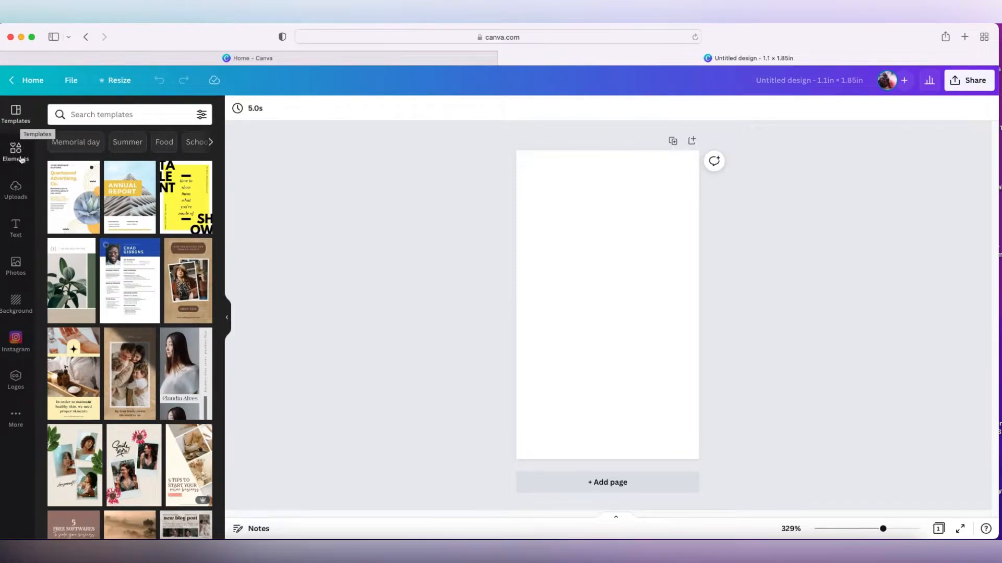
Upload IMG_1477.jpg from the Desktop, and move the new duplicate upload to the trash
left_click(17, 194)
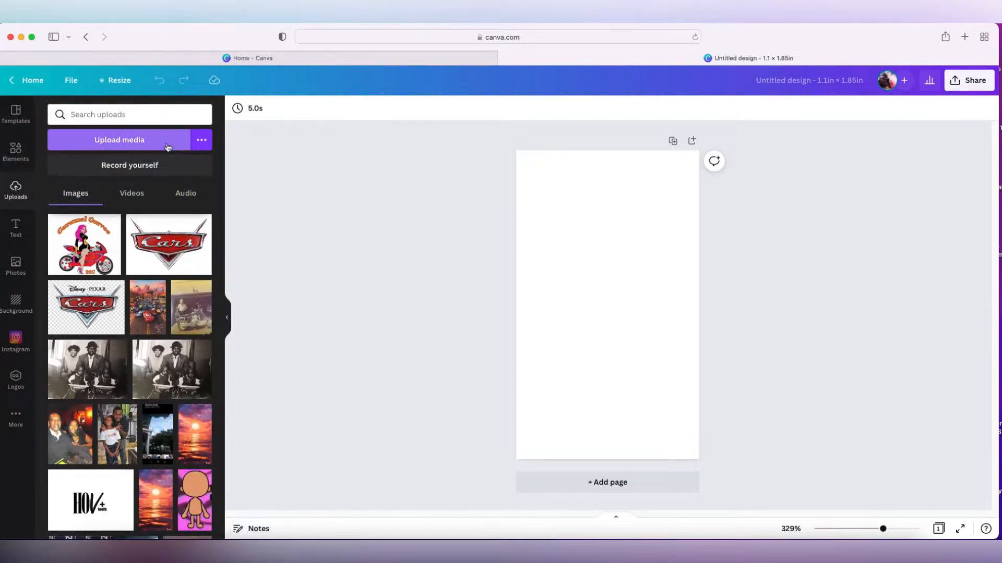
left_click(168, 147)
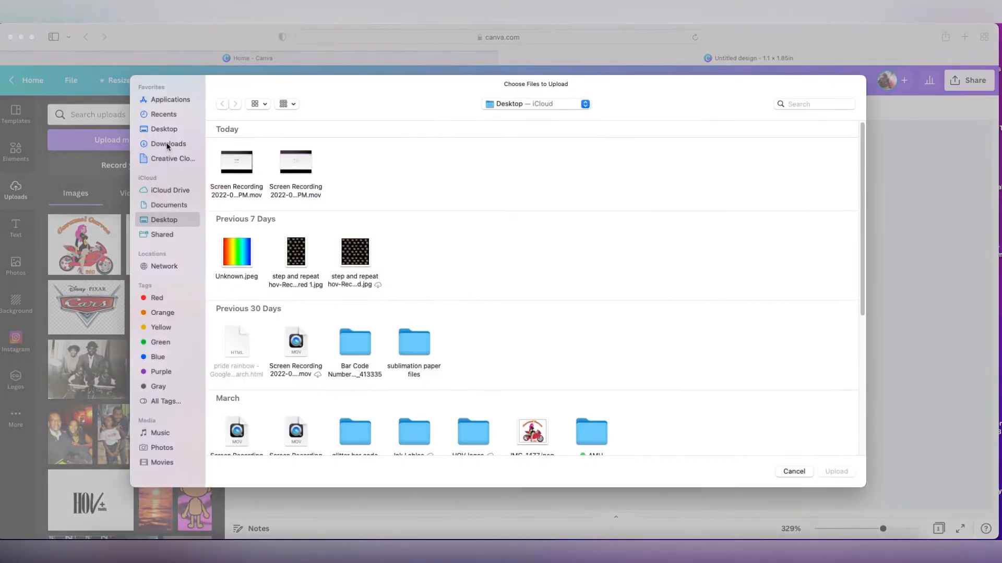
left_click(540, 437)
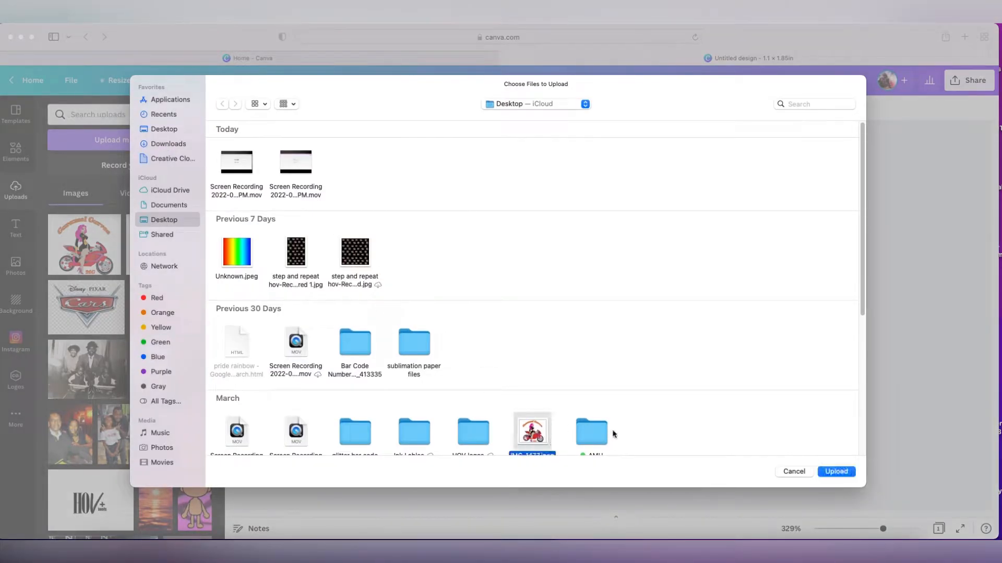
left_click(837, 472)
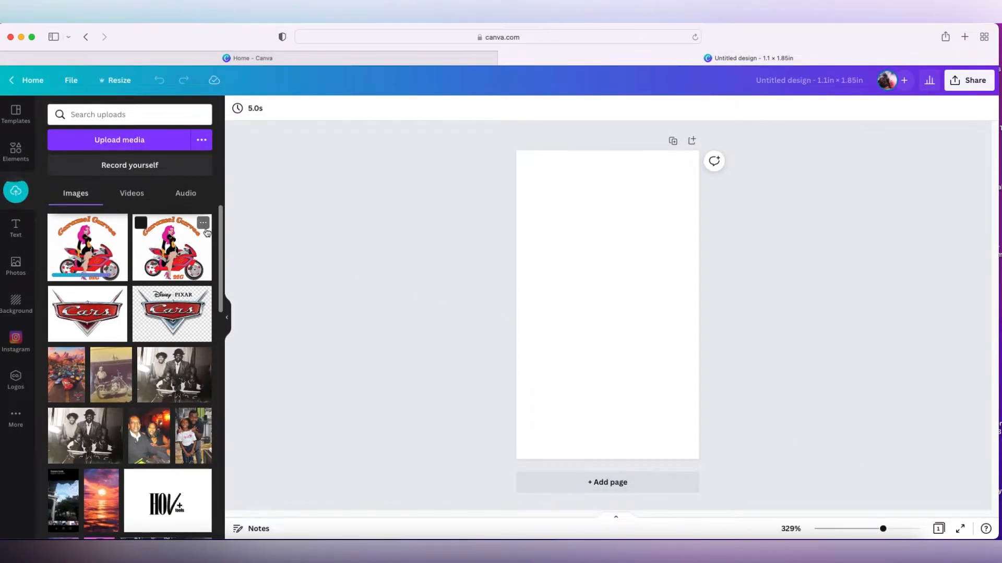
left_click(203, 224)
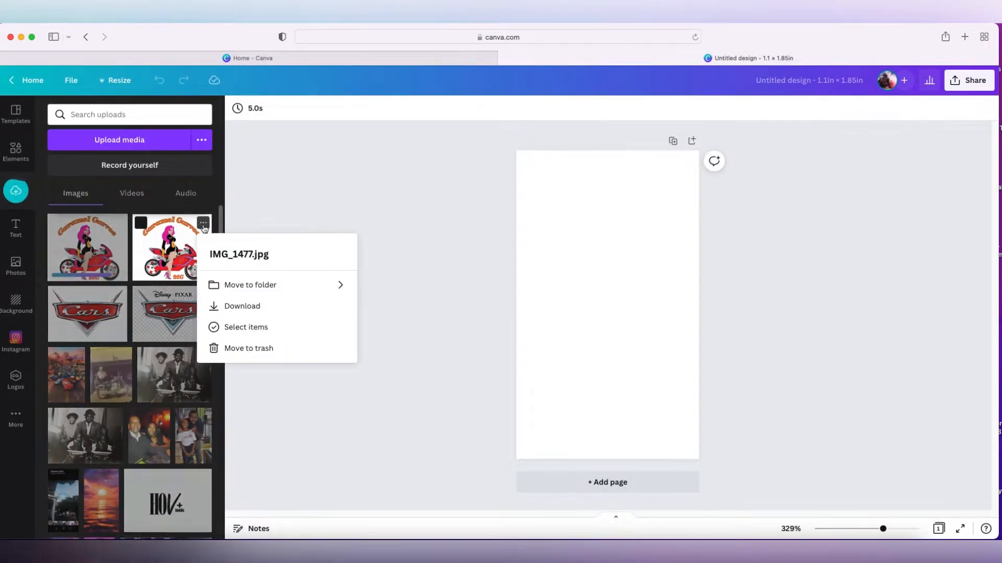
left_click(251, 348)
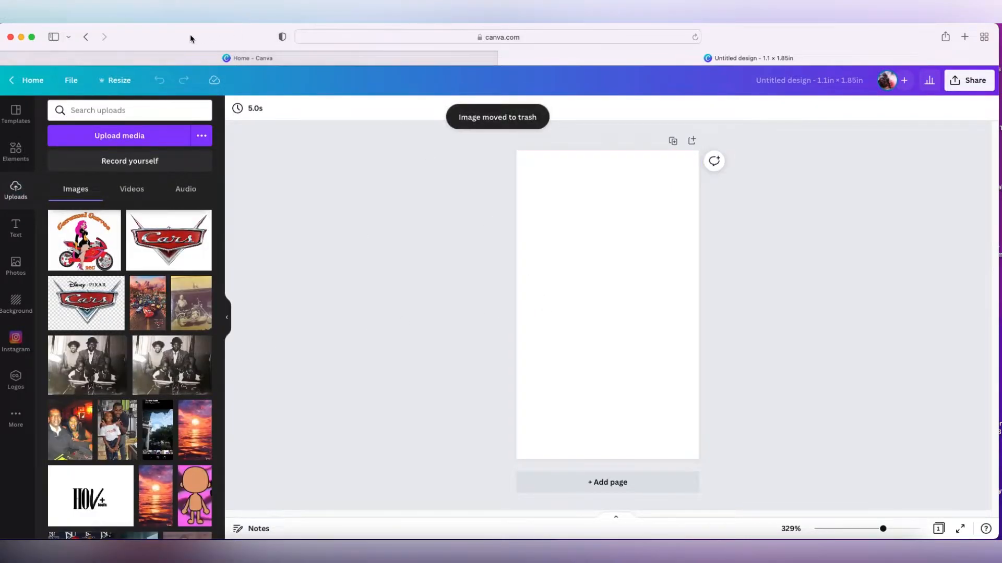
Drag IMG_1477.jpeg from the desktop into the uploads, and trash the resulting duplicate image
left_click_drag(190, 33, 194, 131)
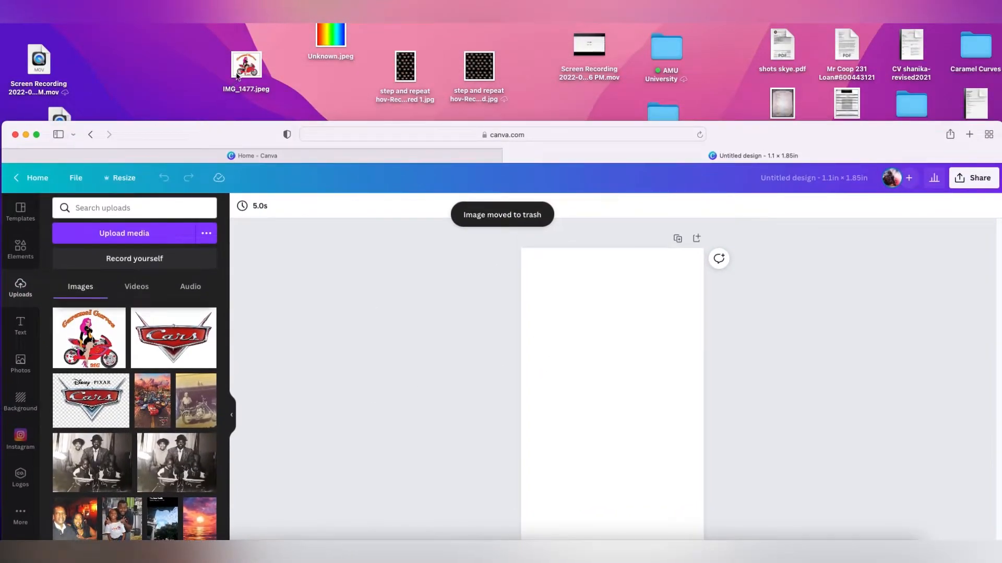
left_click(236, 79)
left_click_drag(249, 61, 249, 59)
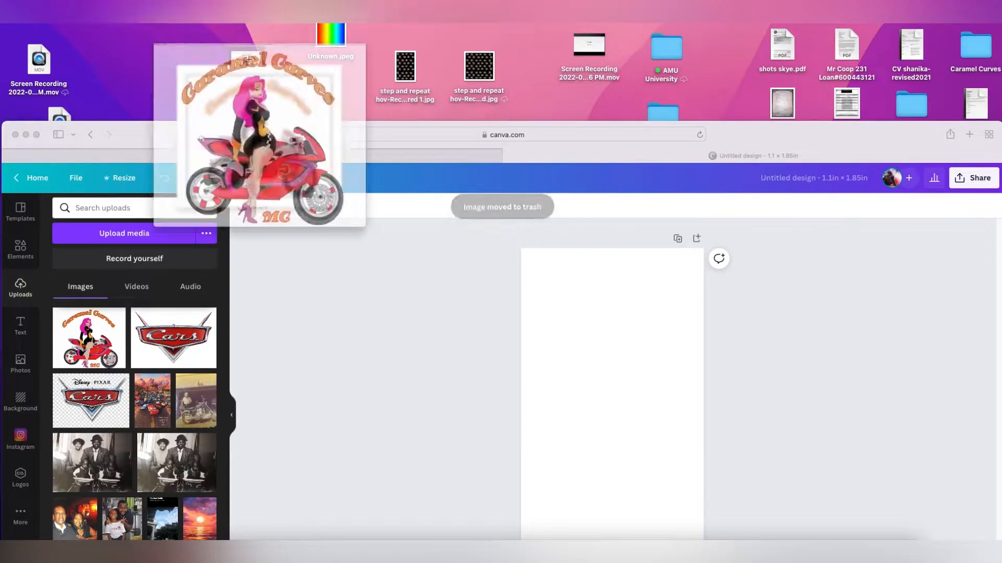
left_click(5, 33)
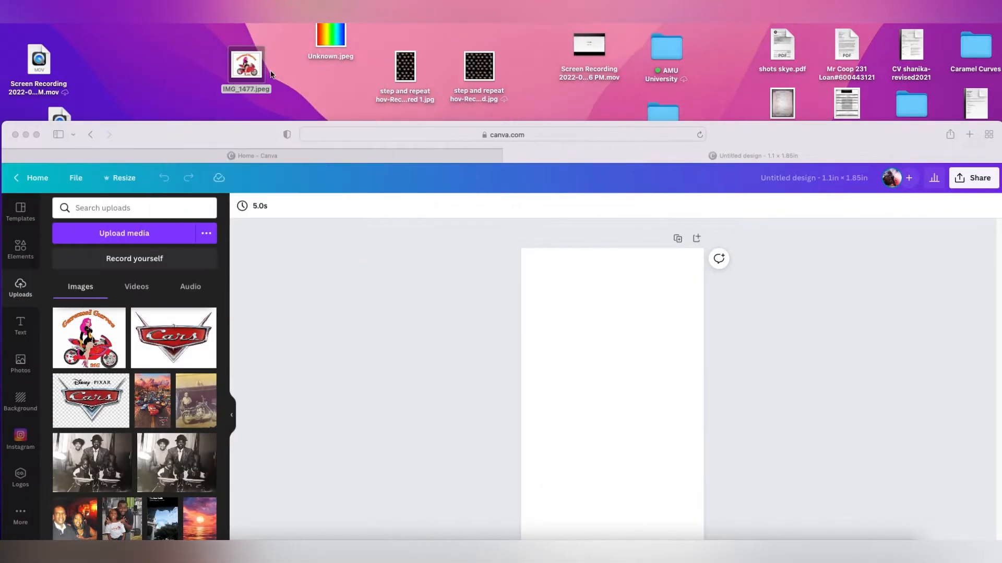
left_click_drag(246, 65, 133, 333)
left_click_drag(241, 136, 218, 39)
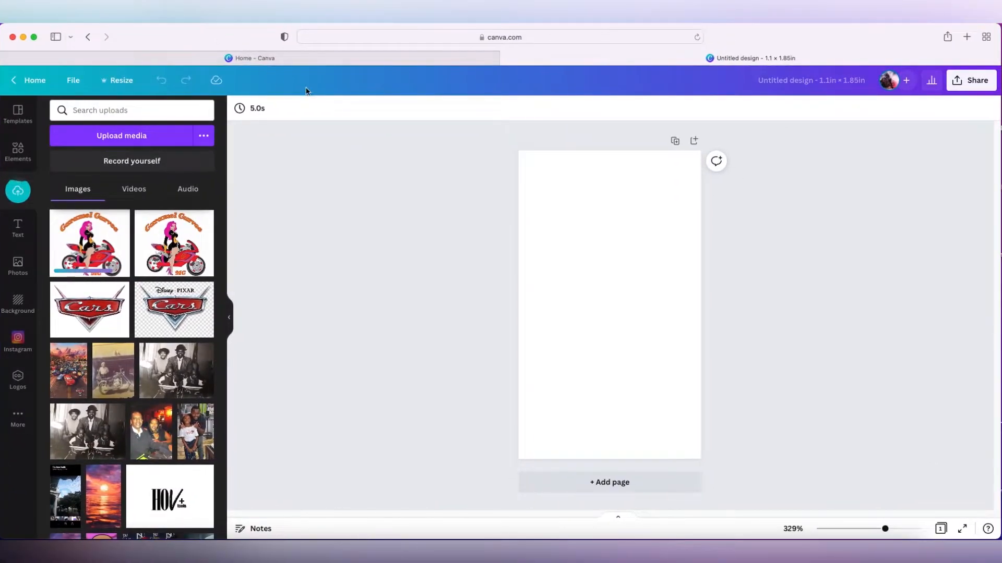
left_click(214, 39)
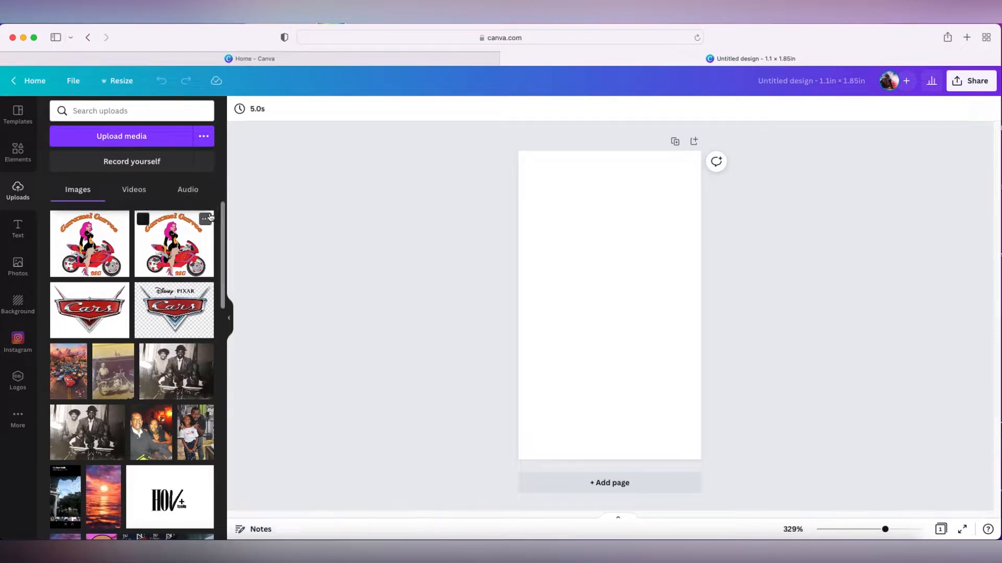
left_click(205, 220)
left_click(268, 344)
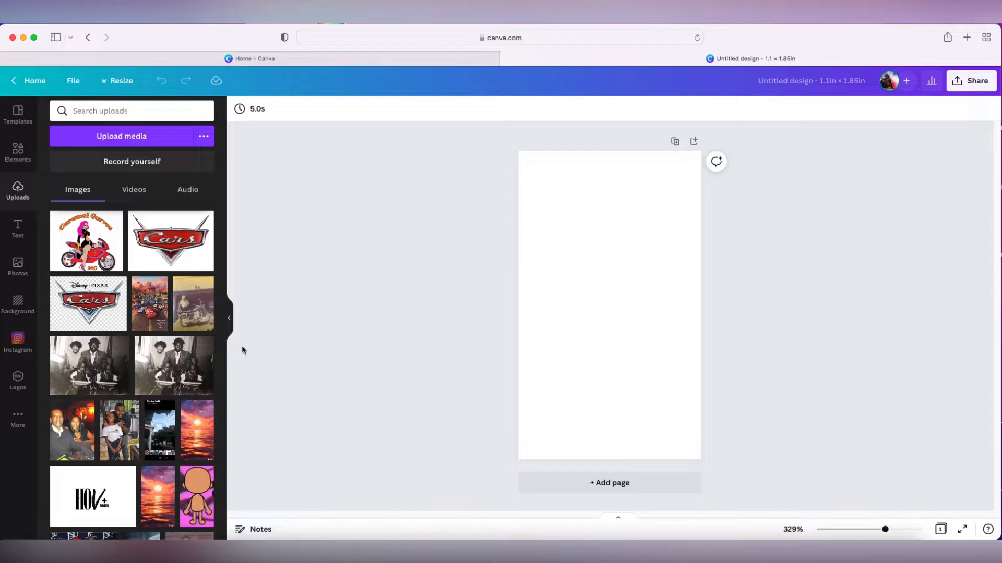
Add the black-and-white portrait photo to the page and enlarge it to fill the whole page
left_click(188, 363)
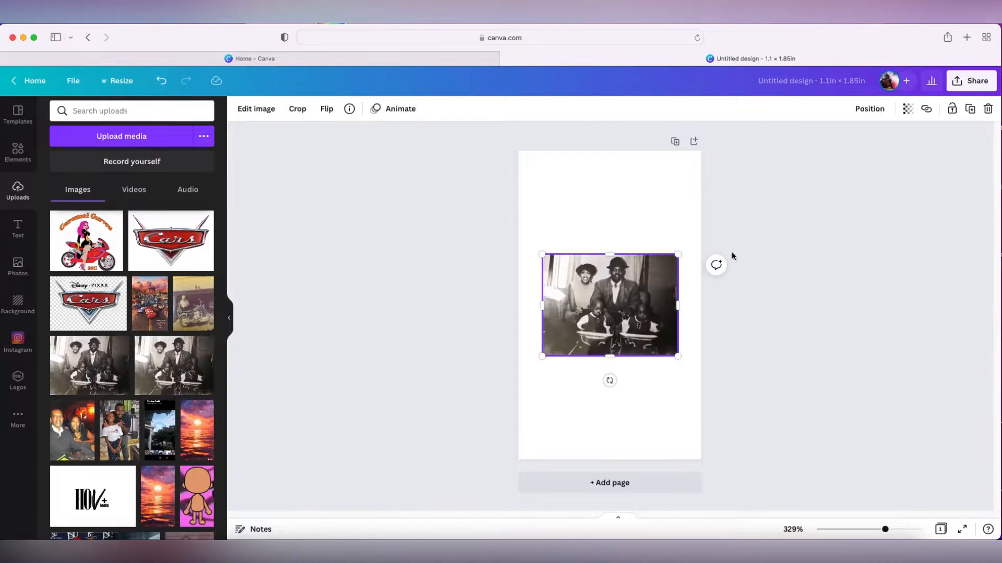
left_click_drag(543, 358, 366, 488)
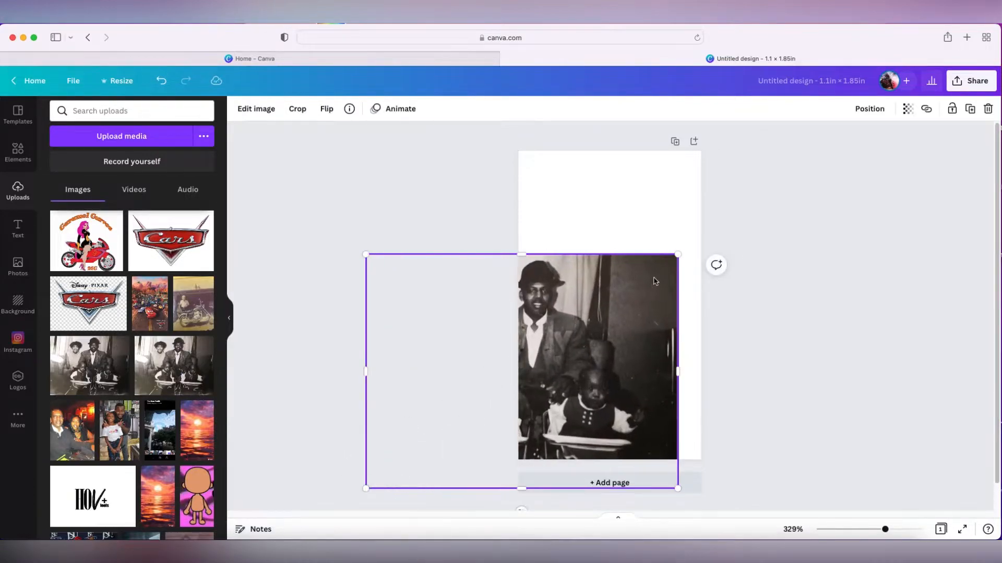
left_click_drag(678, 252, 616, 258)
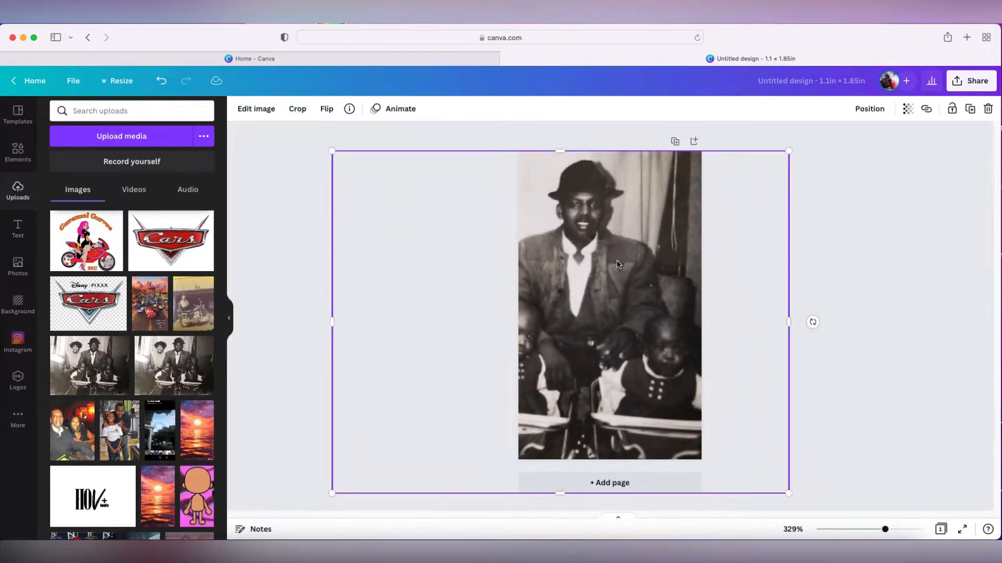
left_click_drag(788, 151, 809, 139)
mouse_move(673, 226)
left_mouse_down()
mouse_move(675, 238)
mouse_move(665, 240)
left_mouse_up()
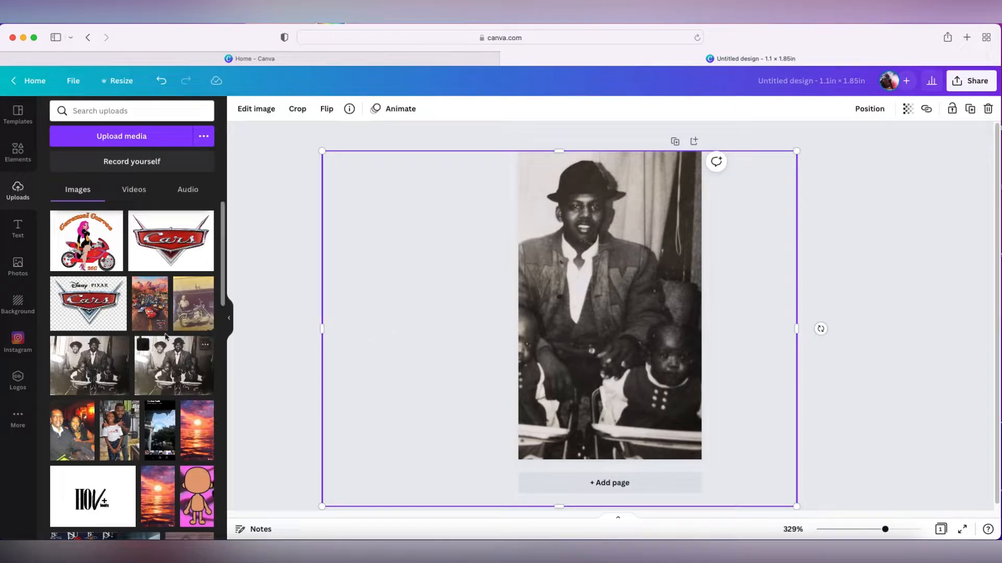
Add the motorcycle photo and resize it to cover the lower half of the page
left_click(197, 314)
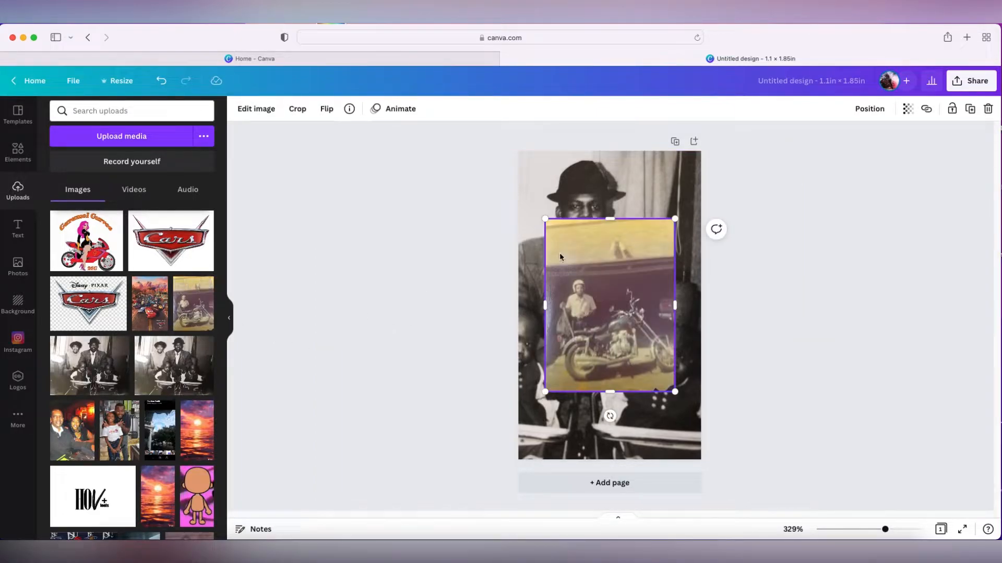
left_click_drag(545, 395, 514, 433)
left_click_drag(674, 432, 715, 463)
mouse_move(641, 380)
left_mouse_down()
mouse_move(640, 395)
mouse_move(640, 379)
left_mouse_up()
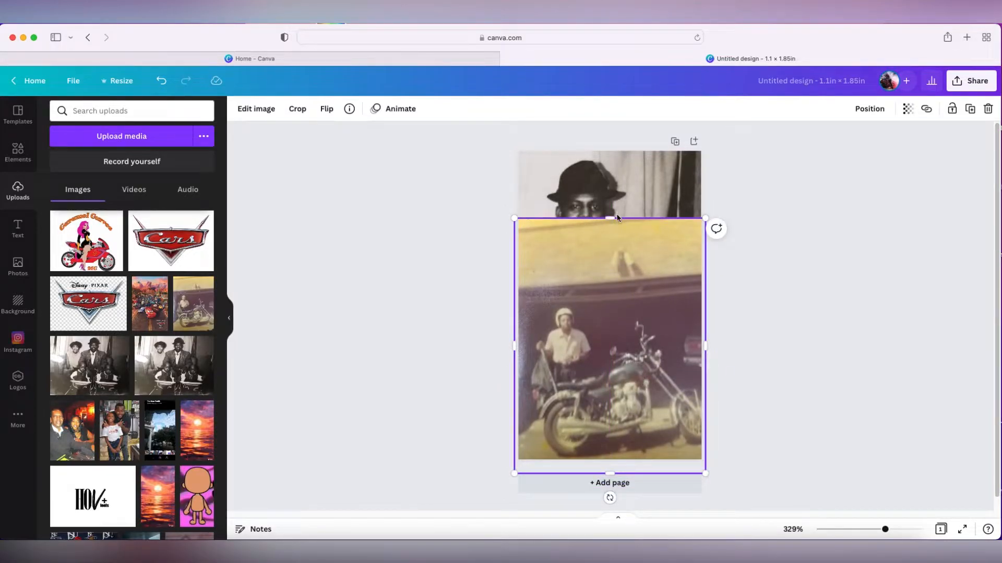
left_click_drag(612, 217, 623, 291)
left_click(761, 367)
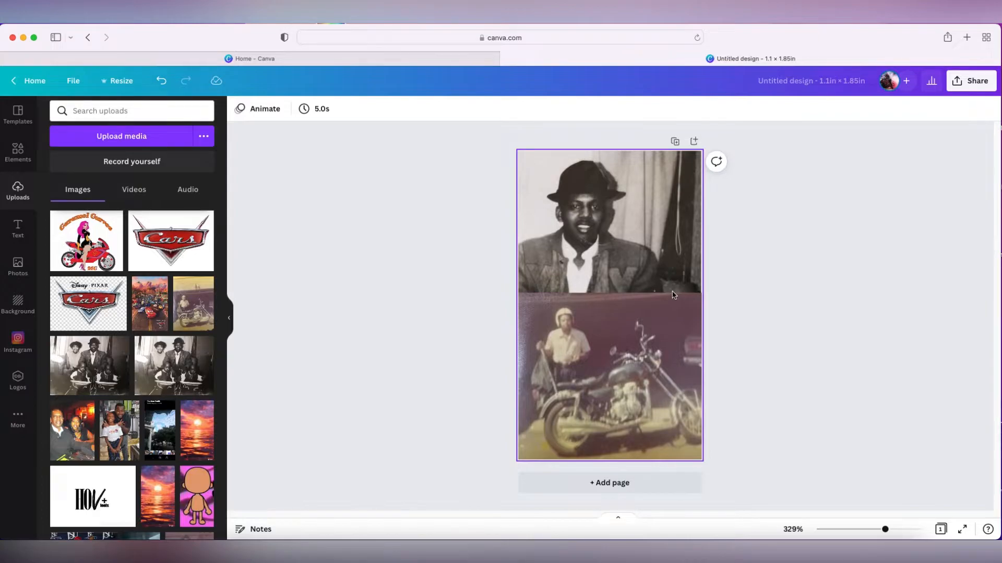
Search the elements for fade
left_click(17, 152)
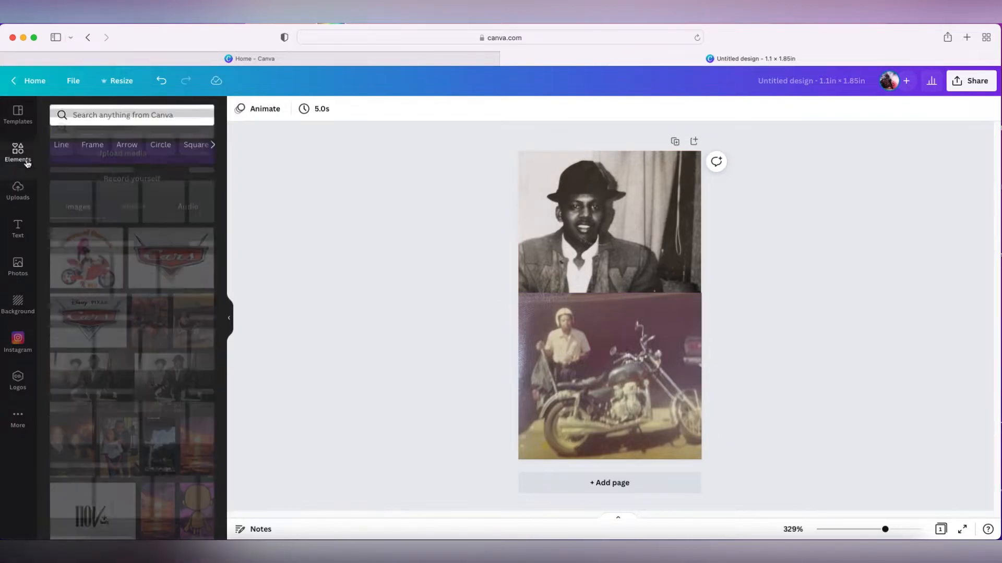
left_click(106, 115)
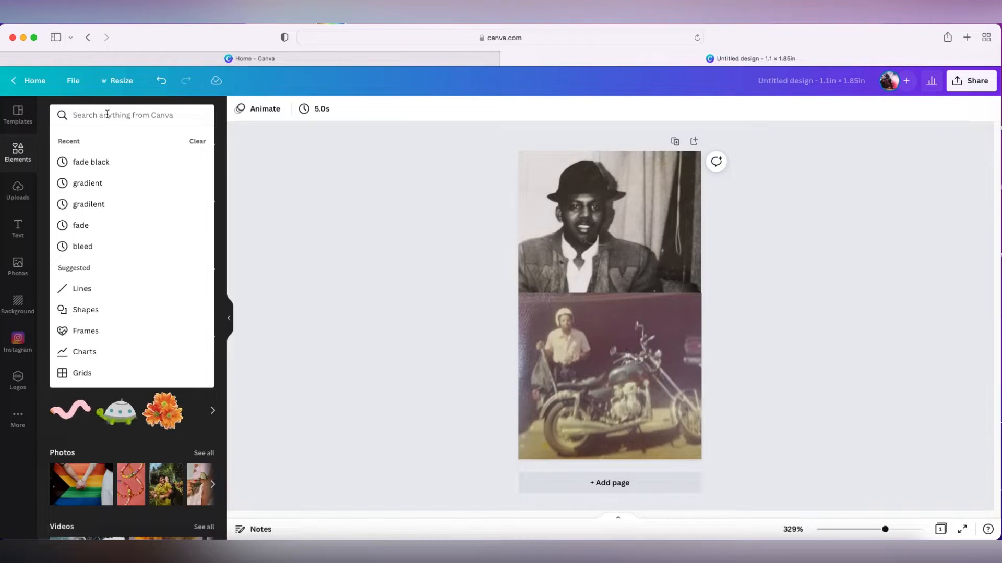
type("fade")
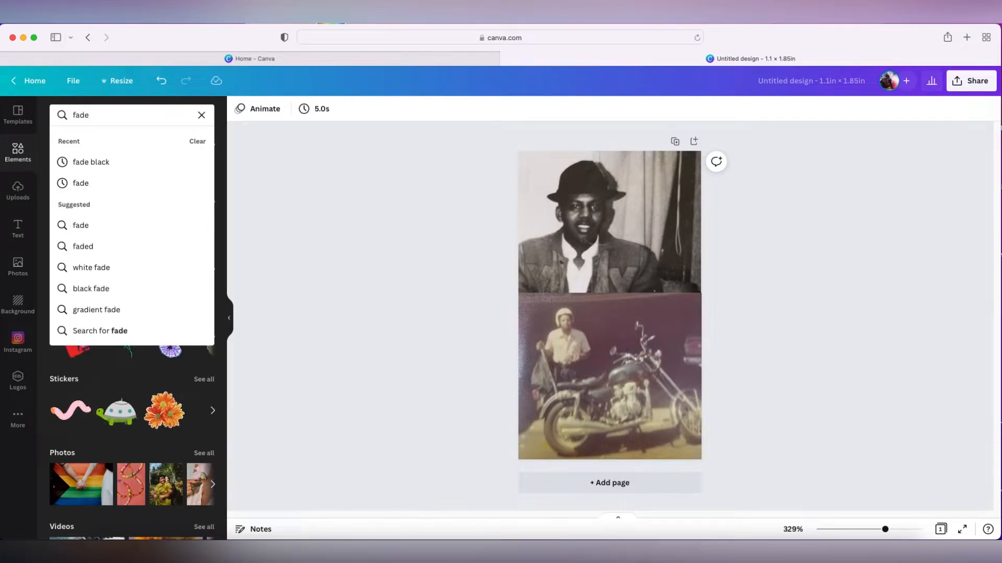
key("Return")
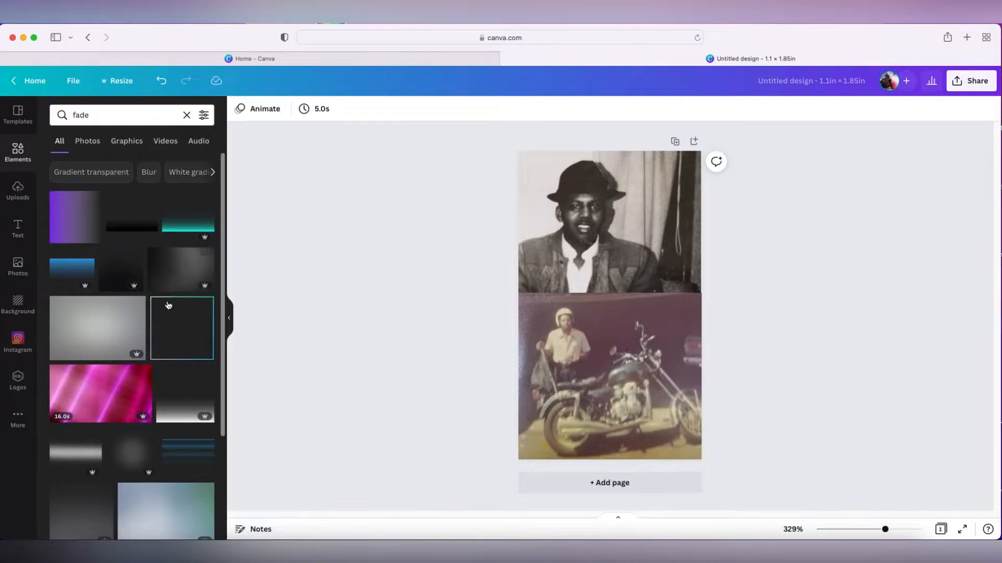
Browse the fade results and add a black fade gradient element to the page
scroll(187, 321, "down", 5)
scroll(187, 321, "down", 1)
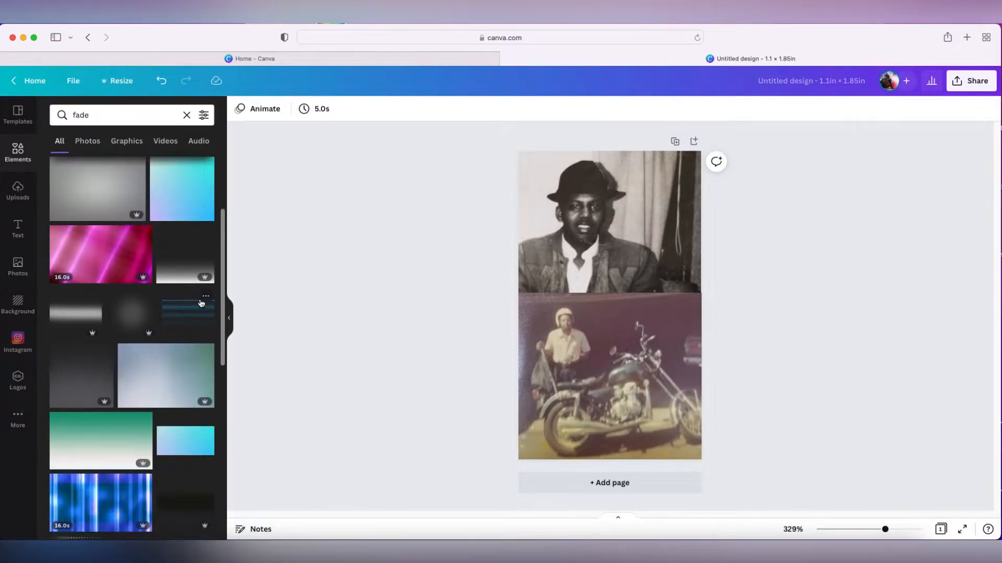
left_click(206, 296)
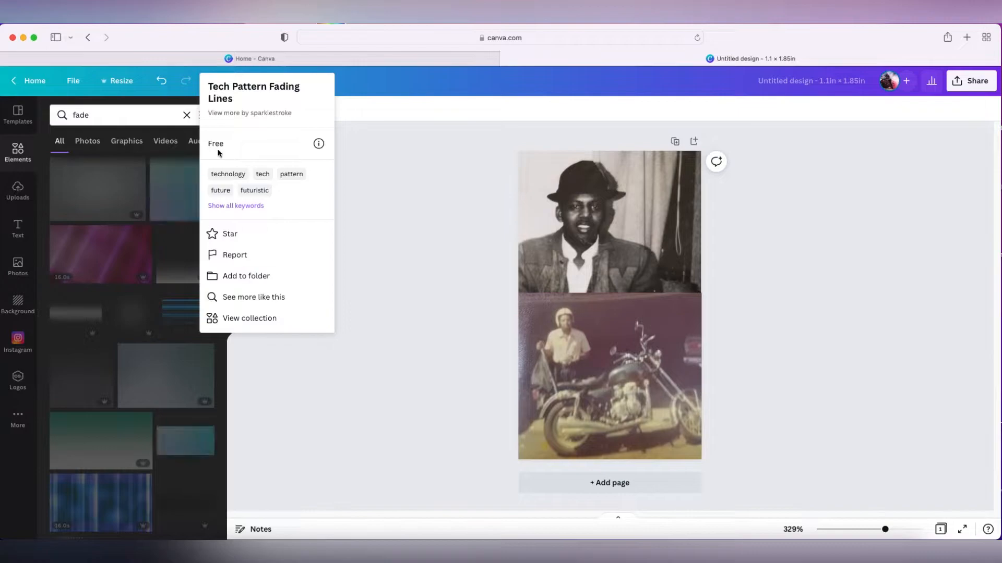
left_click(144, 330)
scroll(172, 355, "down", 5)
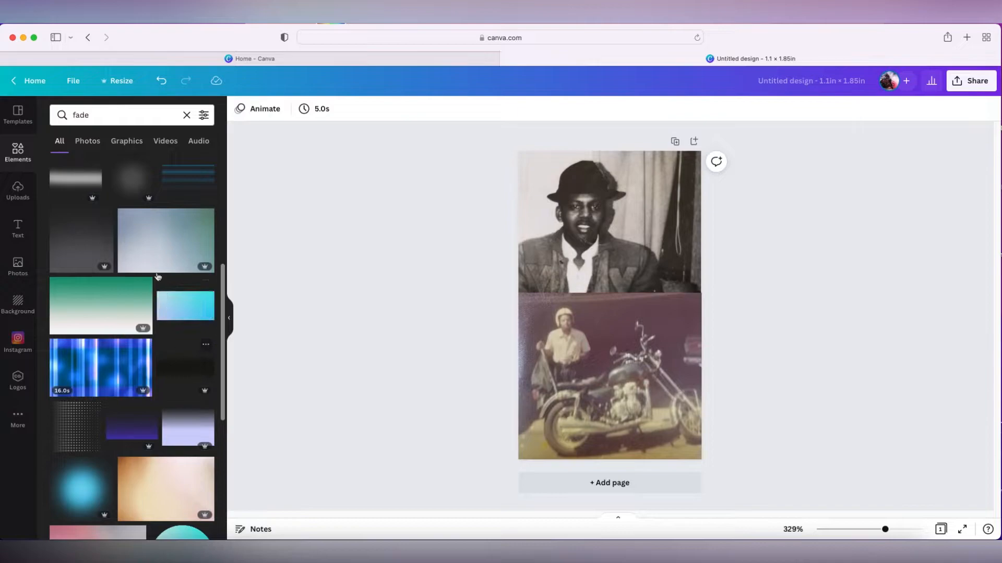
scroll(149, 256, "up", 5)
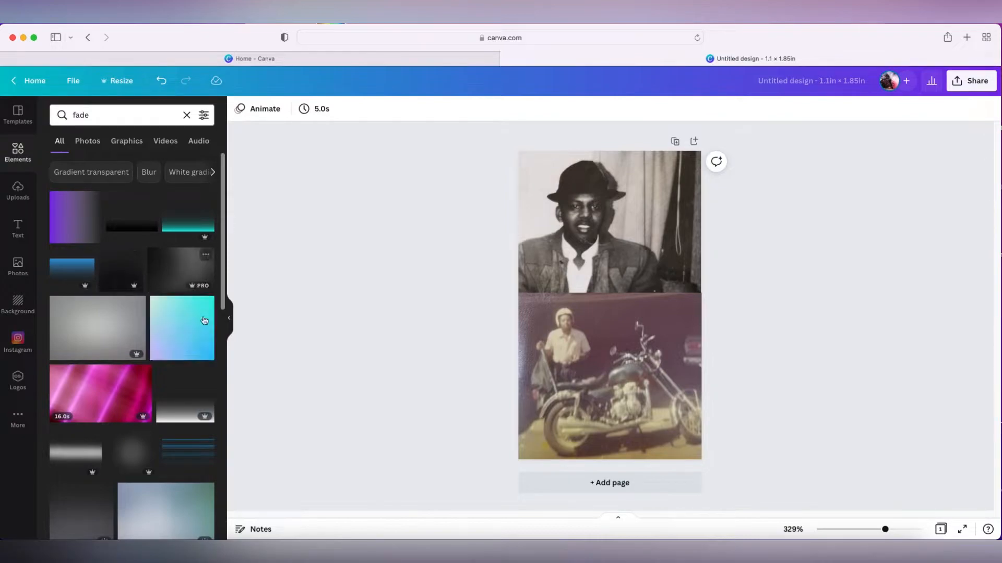
scroll(212, 358, "down", 3)
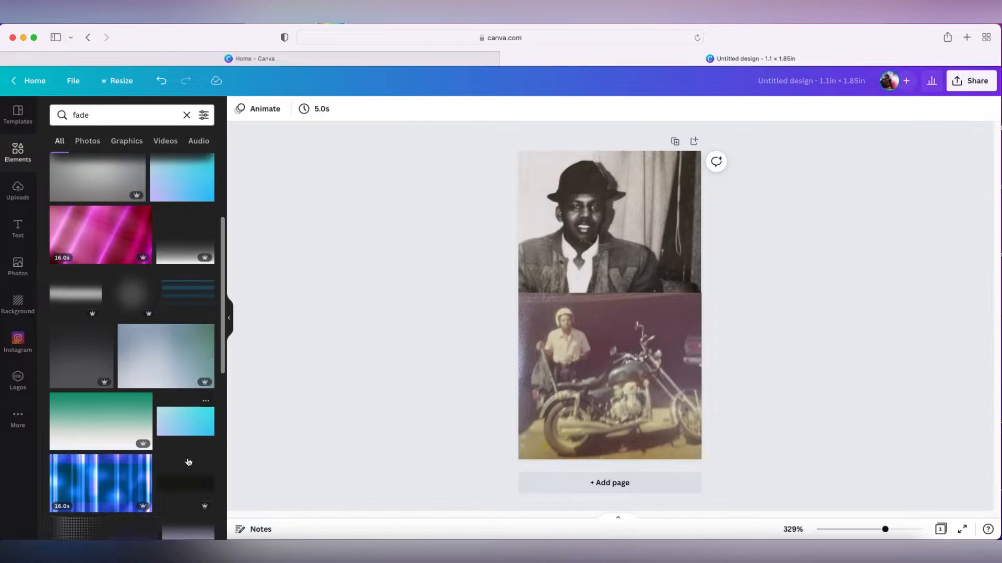
scroll(193, 490, "down", 1)
left_click(197, 443)
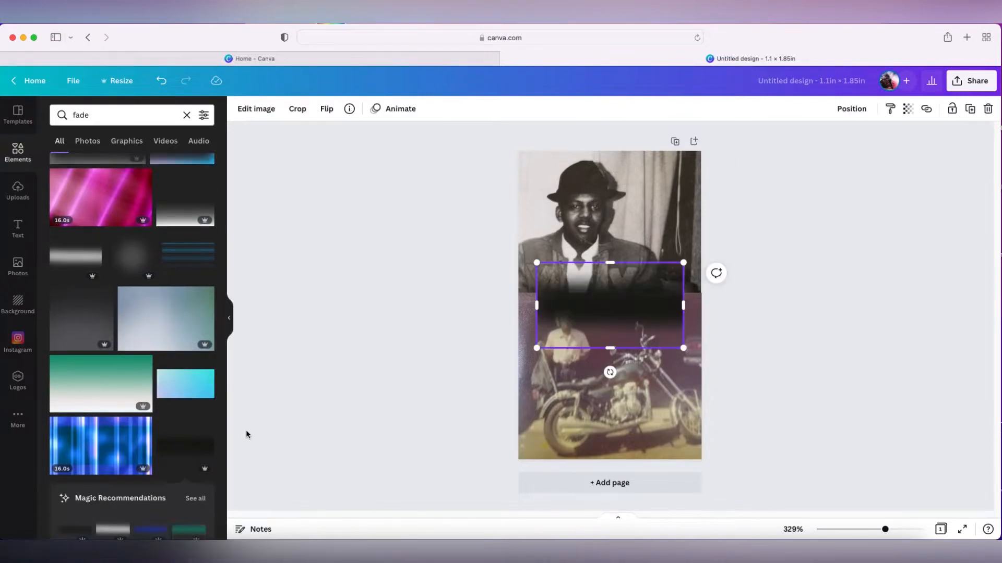
Widen the fade element and extend the motorcycle photo's top edge up to the middle of the page
left_click_drag(662, 317, 702, 291)
left_click_drag(641, 302, 633, 407)
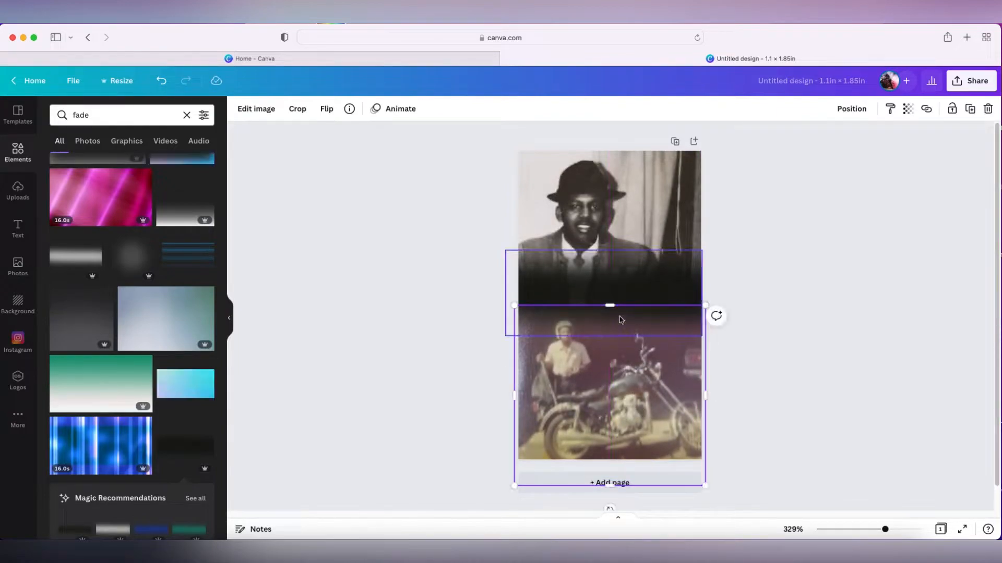
left_click_drag(609, 306, 613, 291)
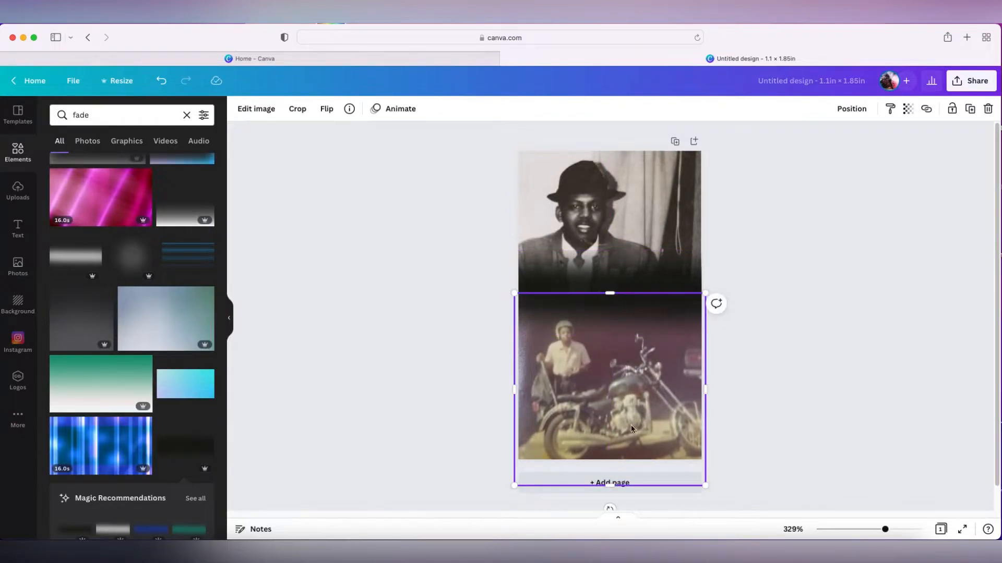
Reposition the fade element and stretch it across the full page width over the seam between the photos
left_click(662, 220)
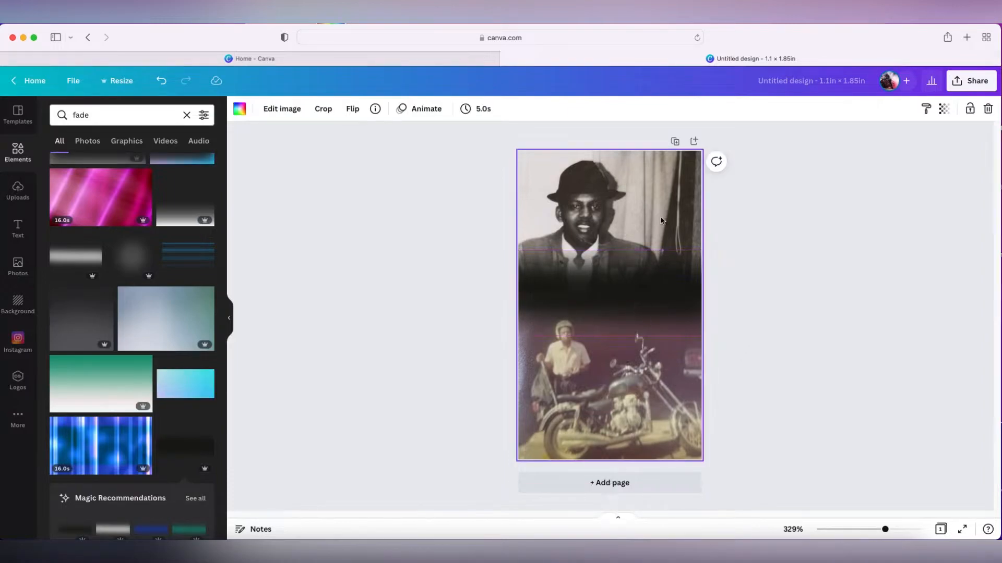
left_click(633, 302)
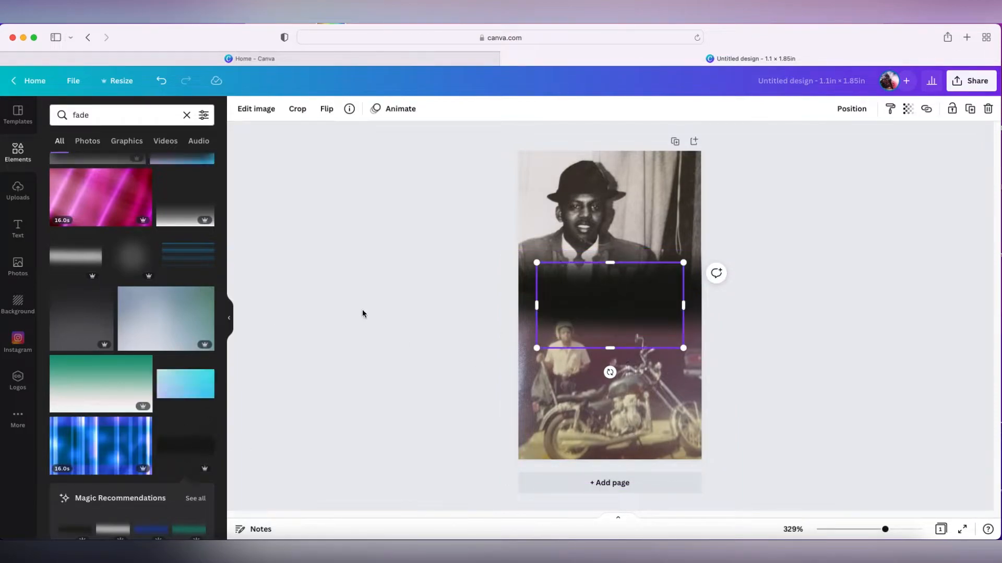
left_click(606, 305)
left_click_drag(606, 306, 597, 301)
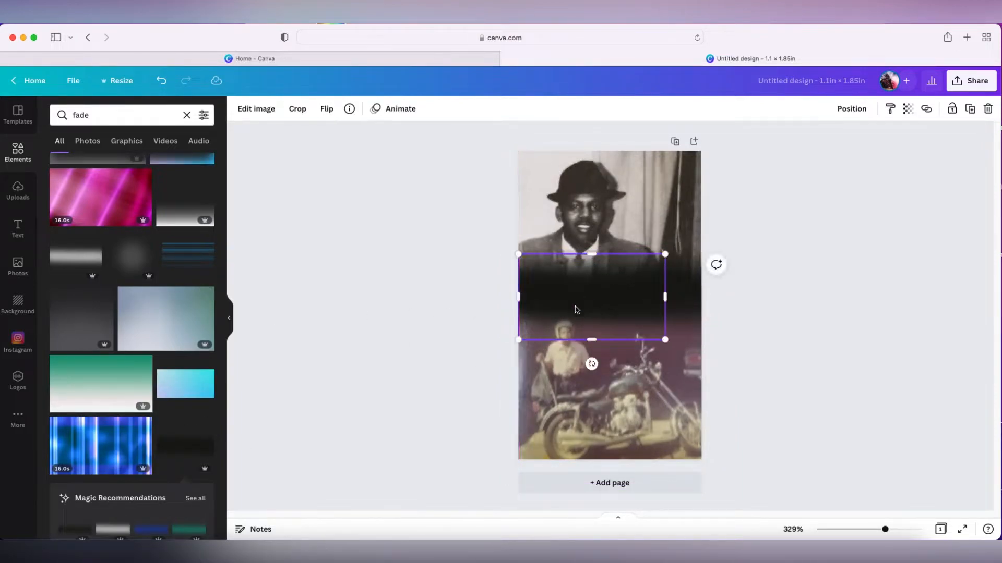
left_click_drag(668, 296, 701, 295)
left_click_drag(638, 302, 642, 297)
left_click(654, 426)
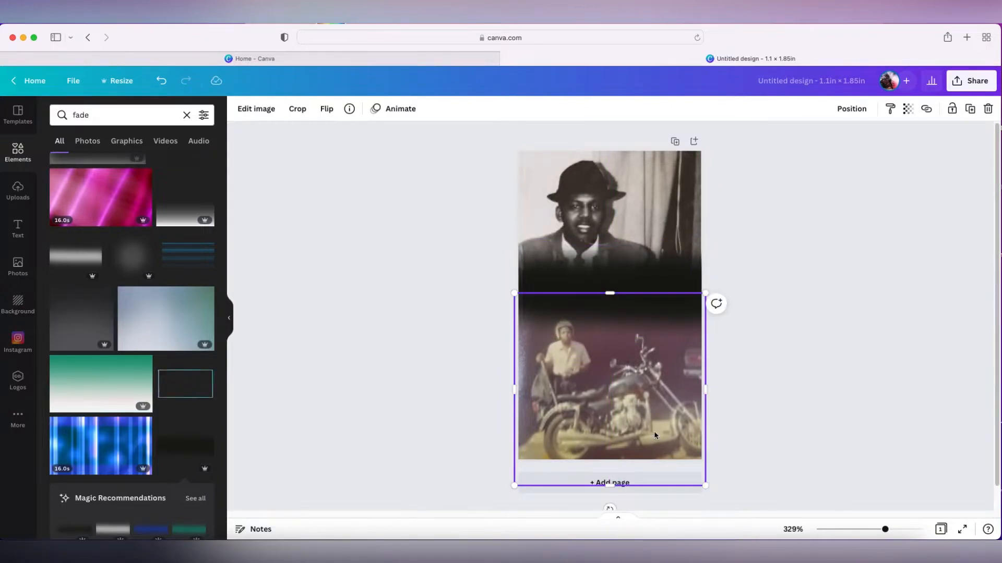
left_click(764, 283)
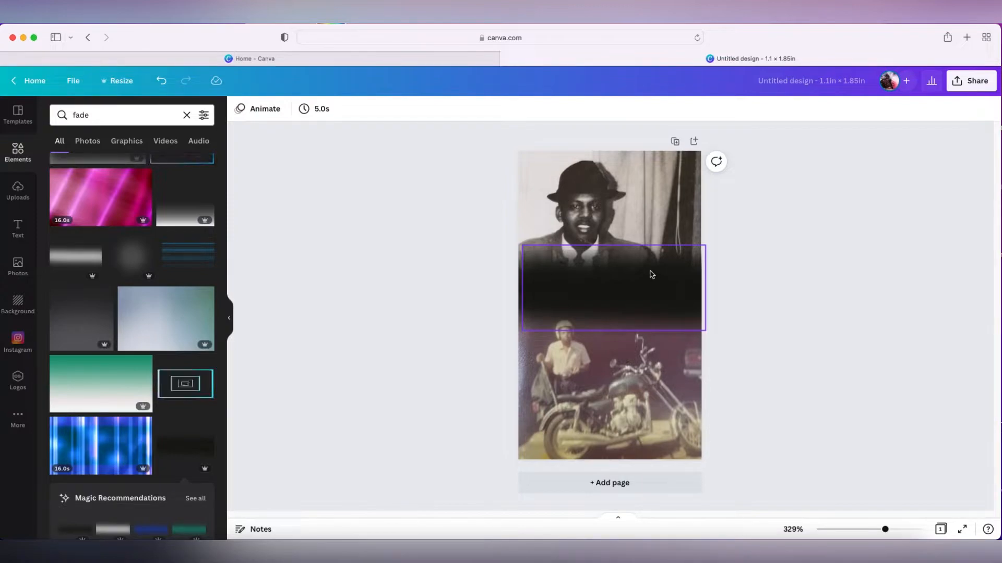
left_click(621, 279)
mouse_move(613, 248)
left_mouse_down()
mouse_move(615, 273)
mouse_move(613, 246)
left_mouse_up()
left_click(613, 355)
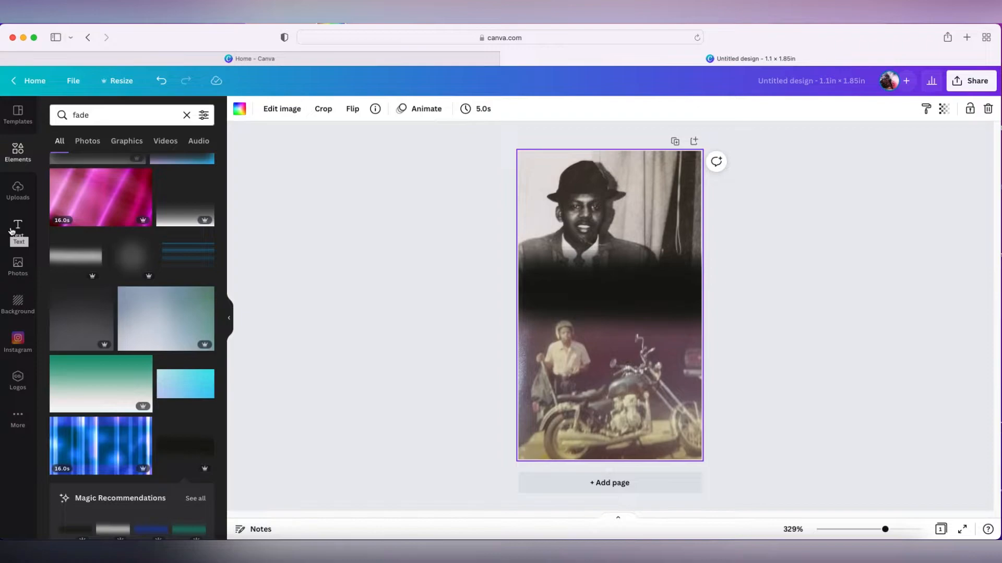
Search the elements for golf
left_click(151, 116)
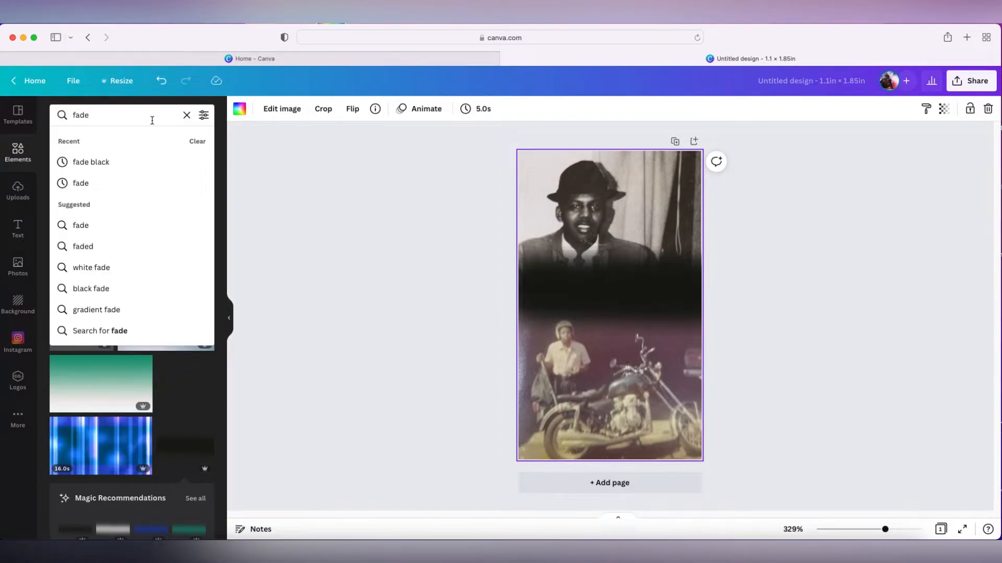
key("BackSpace")
key("BackSpace")
key("BackSpace")
key("BackSpace")
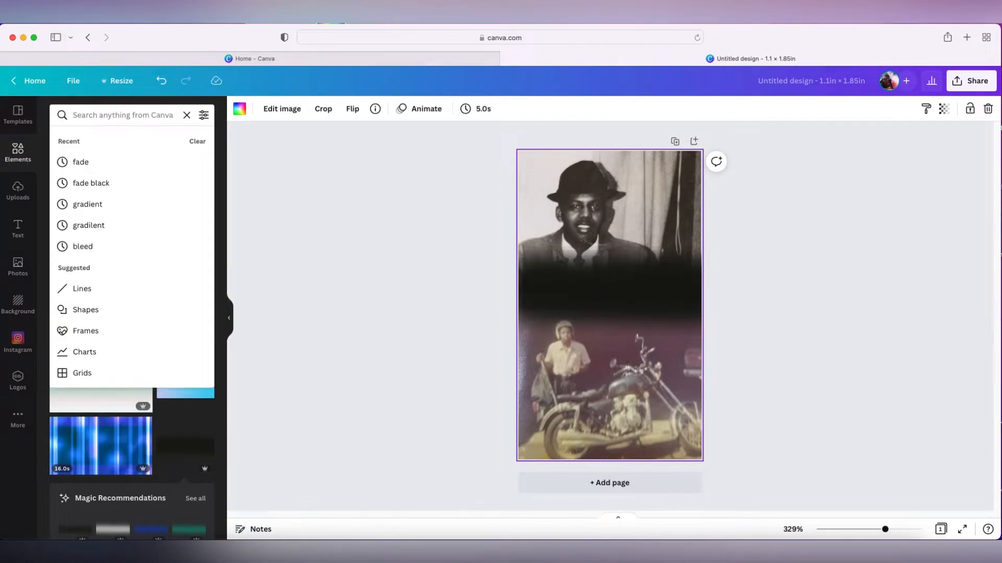
type("golf")
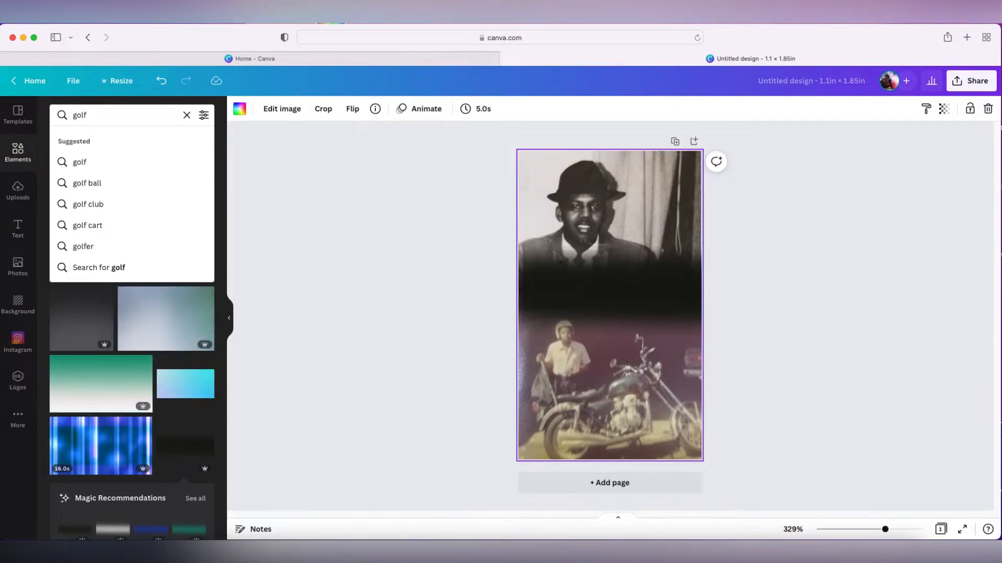
key("Return")
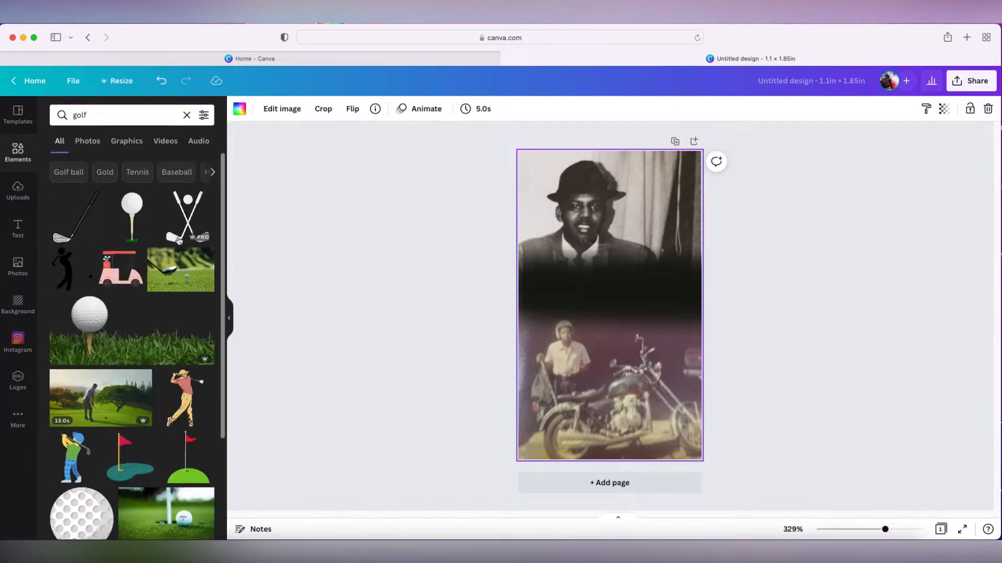
Add a golf ball on tee graphic, shrink it into the lower corner, and delete it
left_click(133, 236)
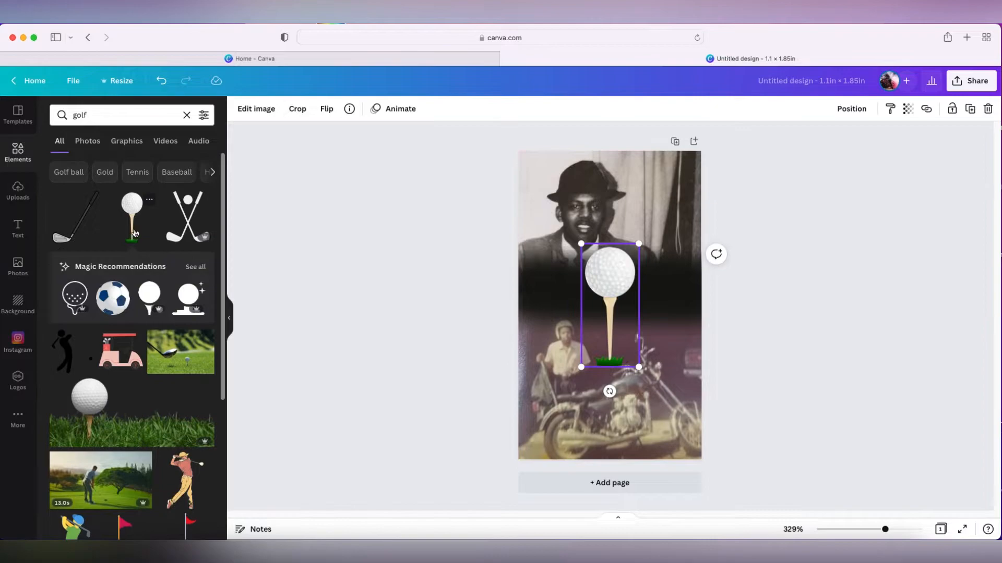
left_click_drag(627, 282, 666, 390)
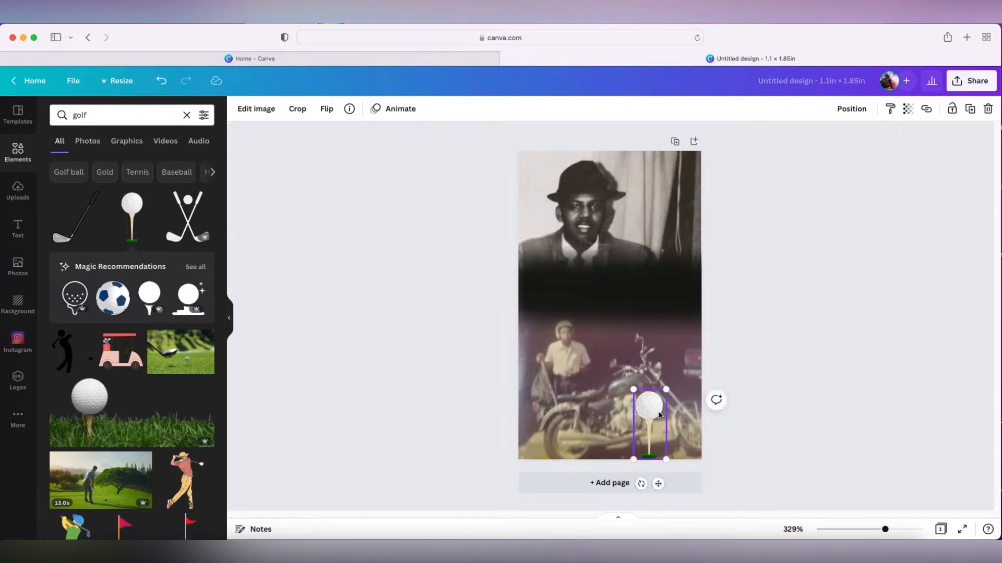
left_click(826, 342)
left_click(654, 414)
key("Delete")
Search the elements for motorcycle
scroll(180, 440, "down", 5)
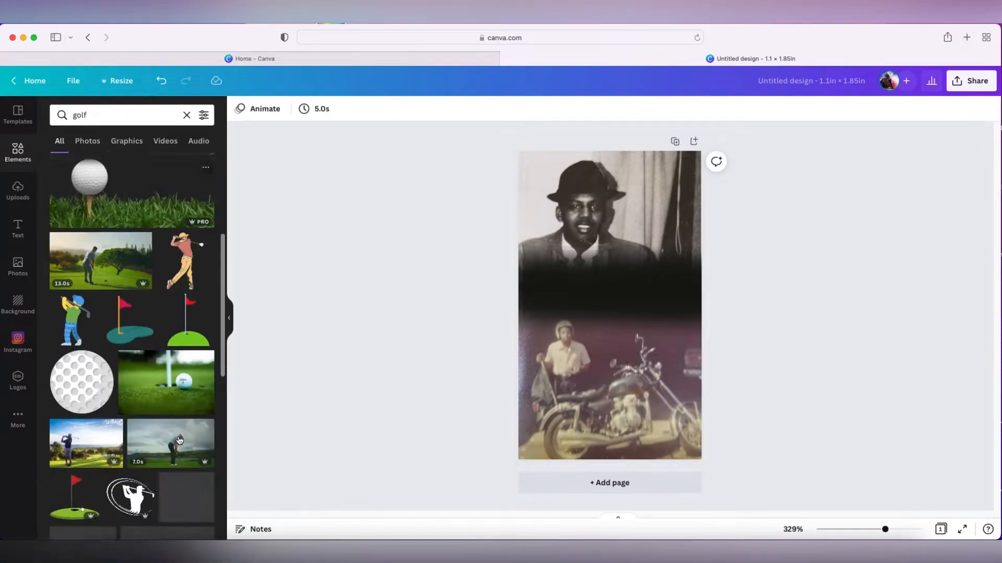
scroll(180, 441, "down", 10)
scroll(176, 438, "up", 15)
left_click(112, 117)
key("BackSpace")
type("motor")
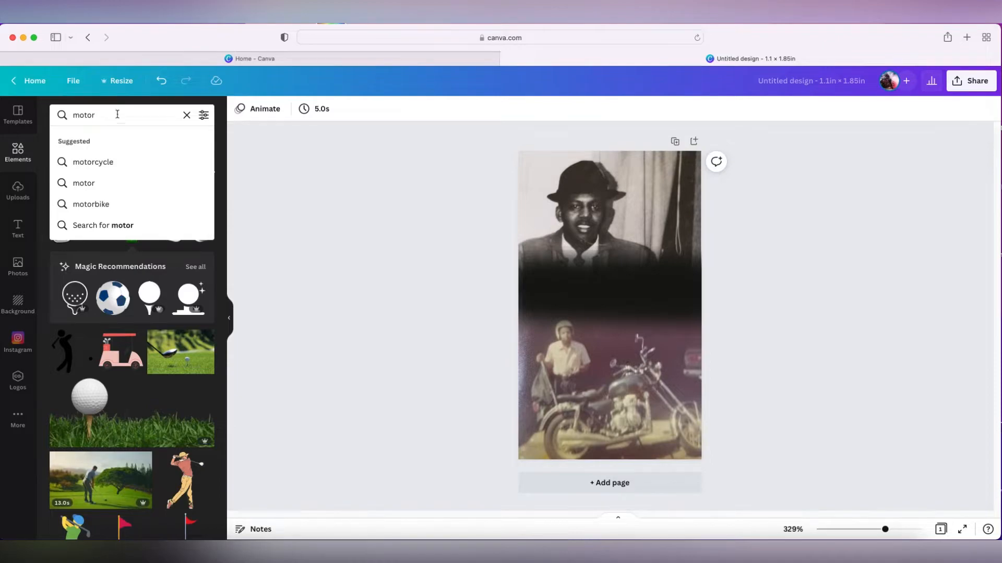
left_click(127, 162)
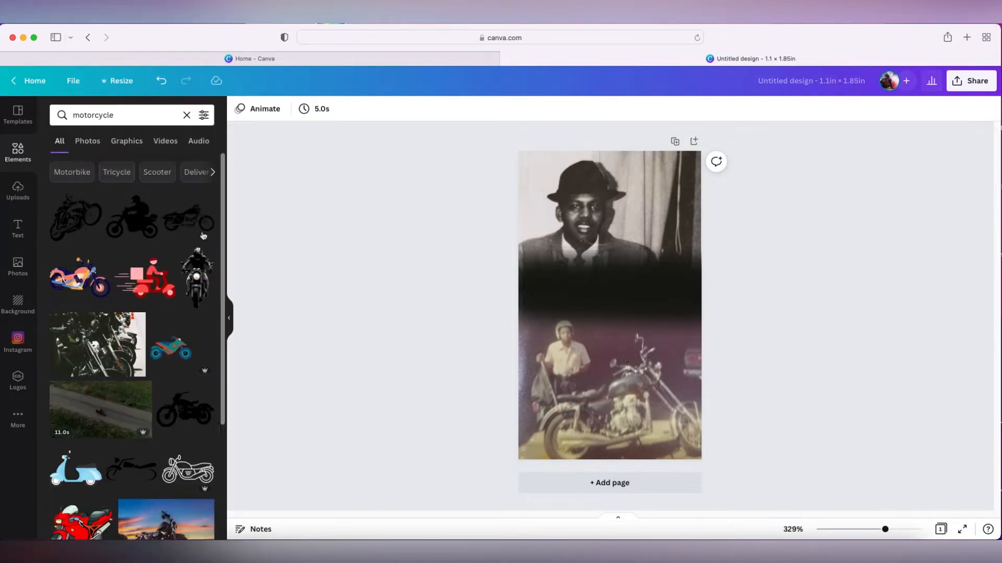
Add a teal motorcycle graphic to the page, move it slightly, and delete it
scroll(162, 464, "down", 3)
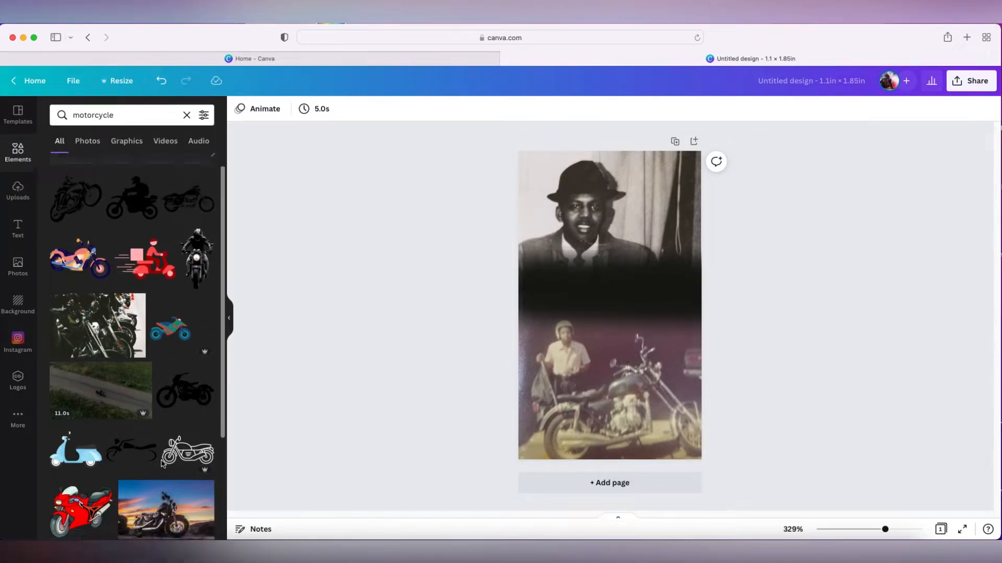
scroll(162, 465, "down", 5)
scroll(162, 464, "down", 5)
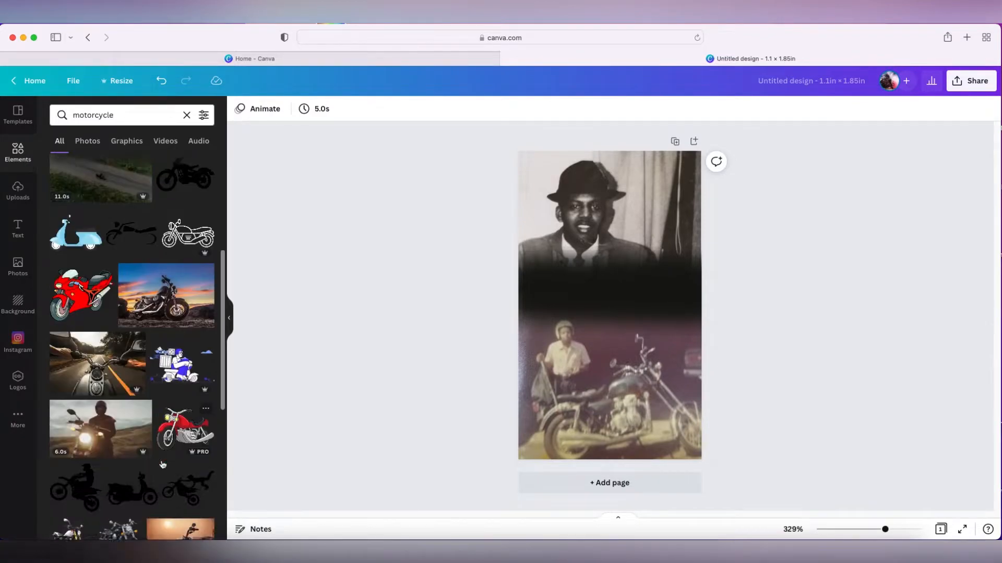
scroll(163, 464, "down", 4)
scroll(162, 464, "up", 10)
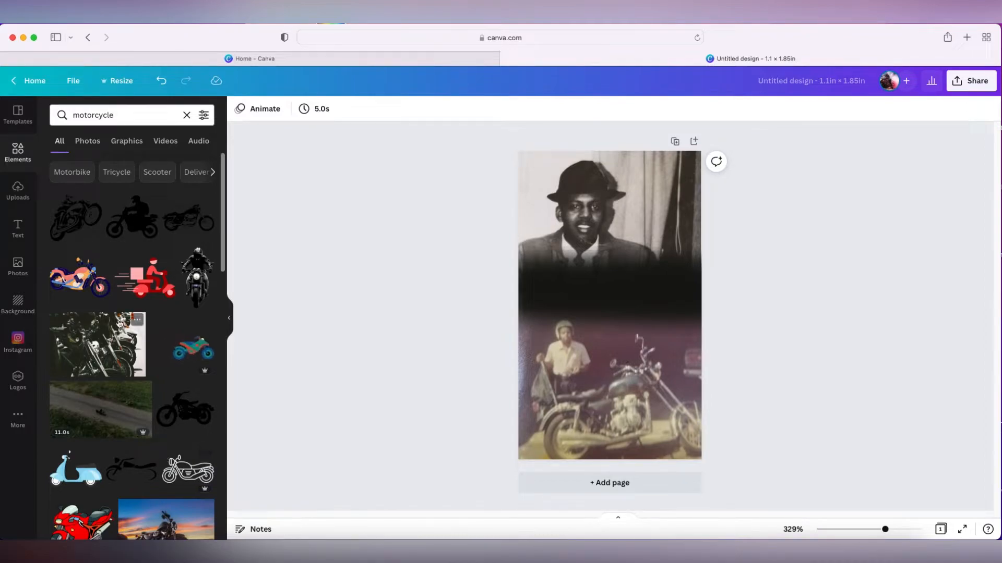
left_click(188, 350)
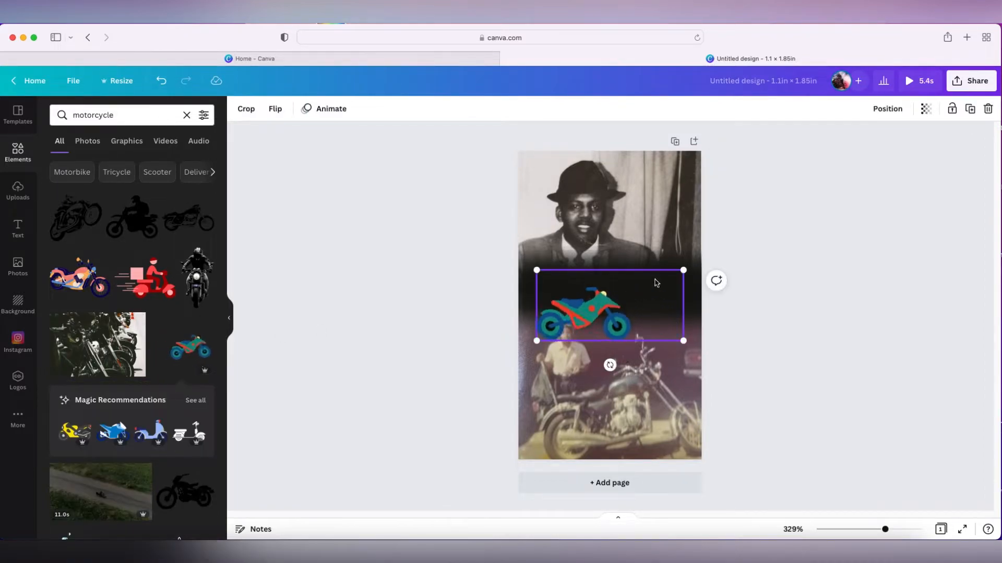
left_click_drag(608, 308, 620, 290)
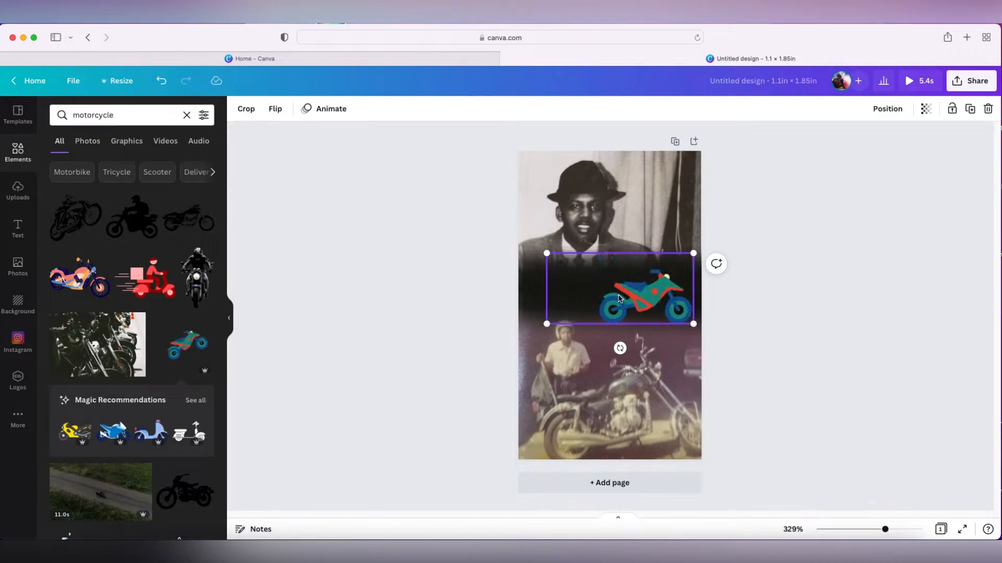
key("Delete")
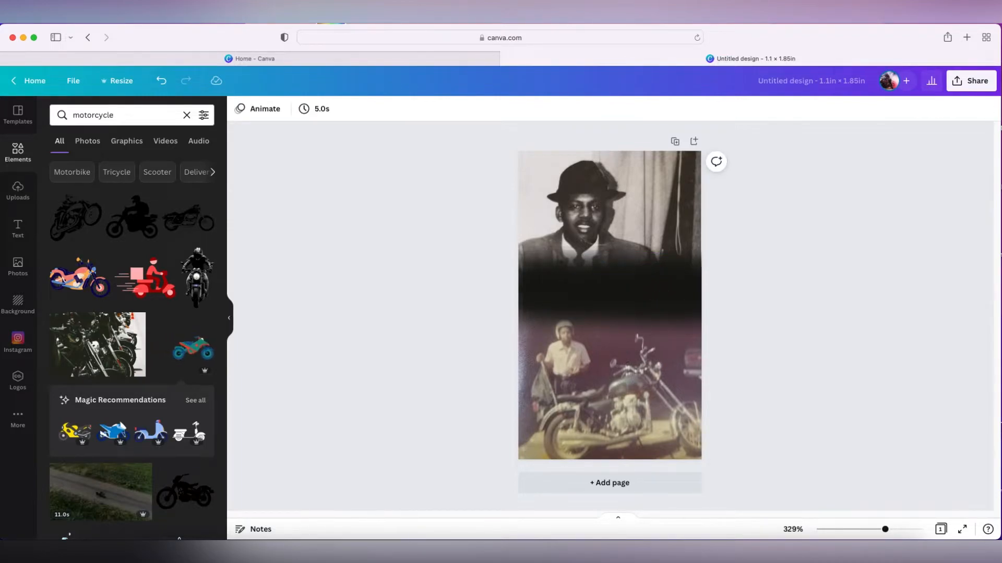
Open the text options and browse the font combinations
left_click(17, 228)
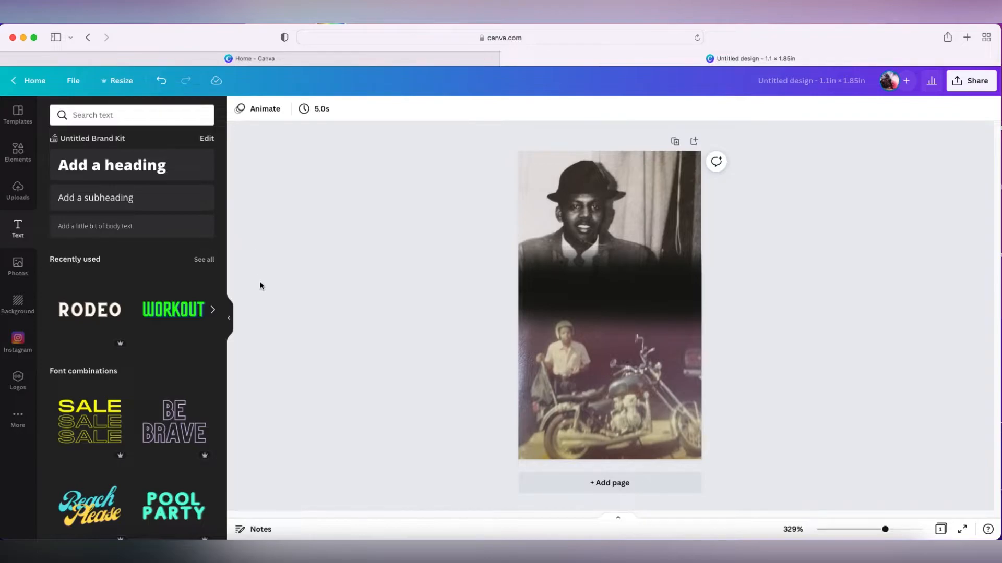
scroll(154, 337, "down", 2)
scroll(154, 337, "up", 2)
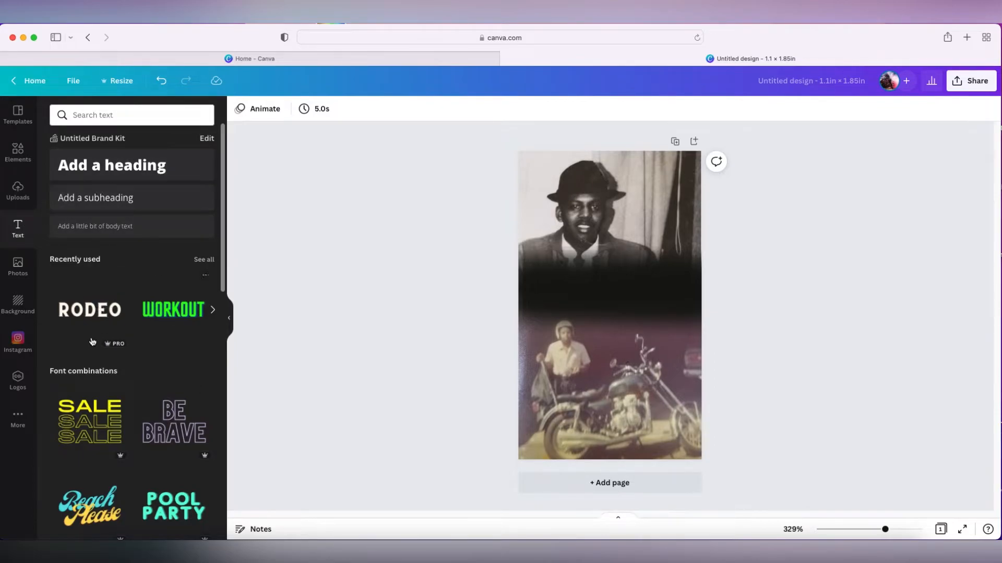
scroll(139, 448, "down", 2)
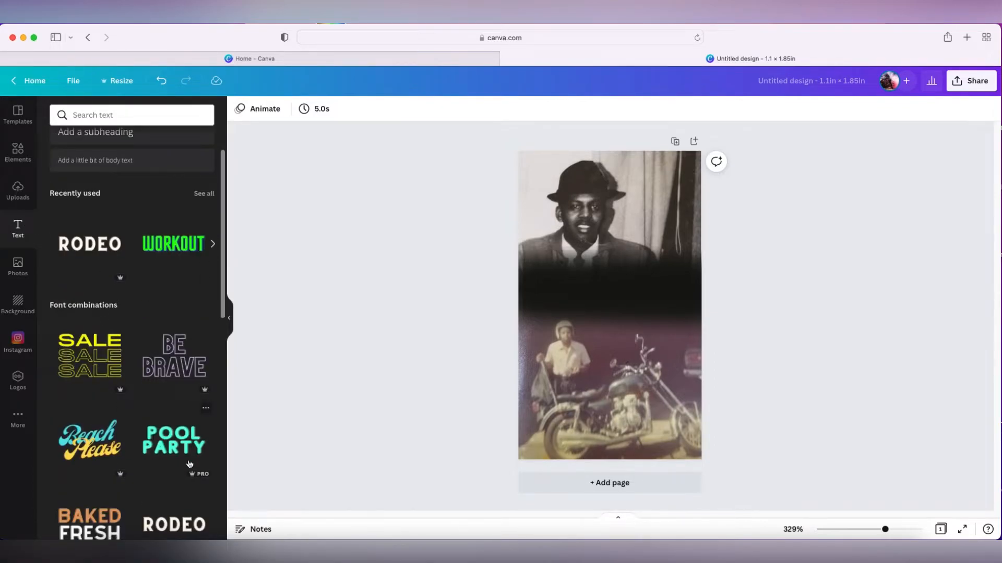
scroll(189, 464, "down", 1)
scroll(177, 459, "down", 6)
scroll(163, 449, "down", 10)
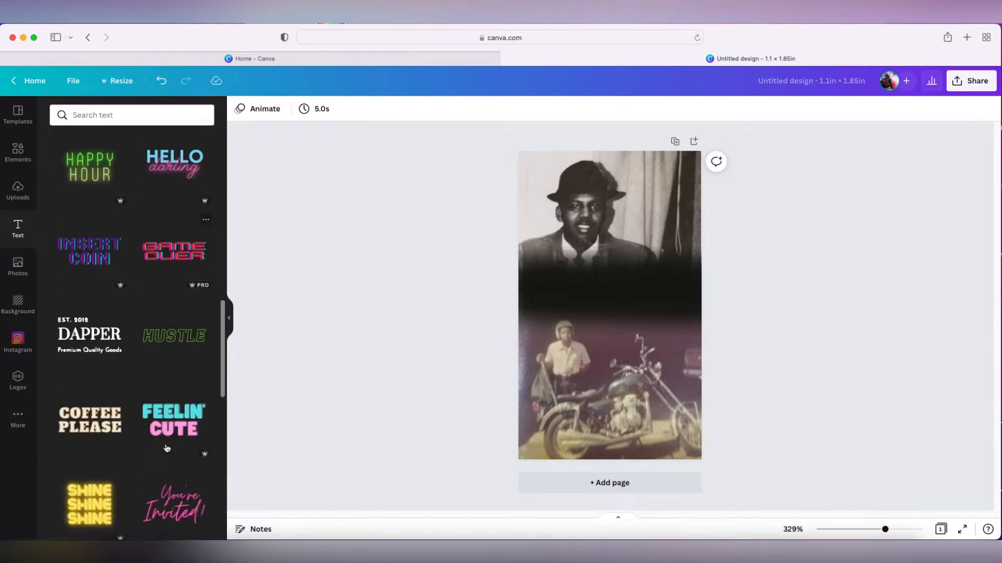
scroll(167, 447, "down", 3)
scroll(168, 445, "up", 15)
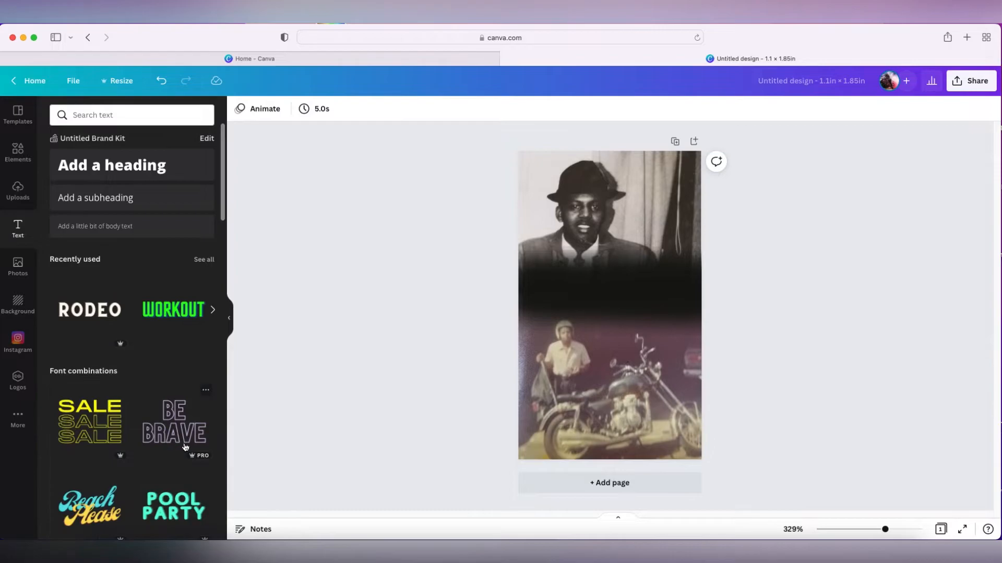
scroll(199, 453, "down", 1)
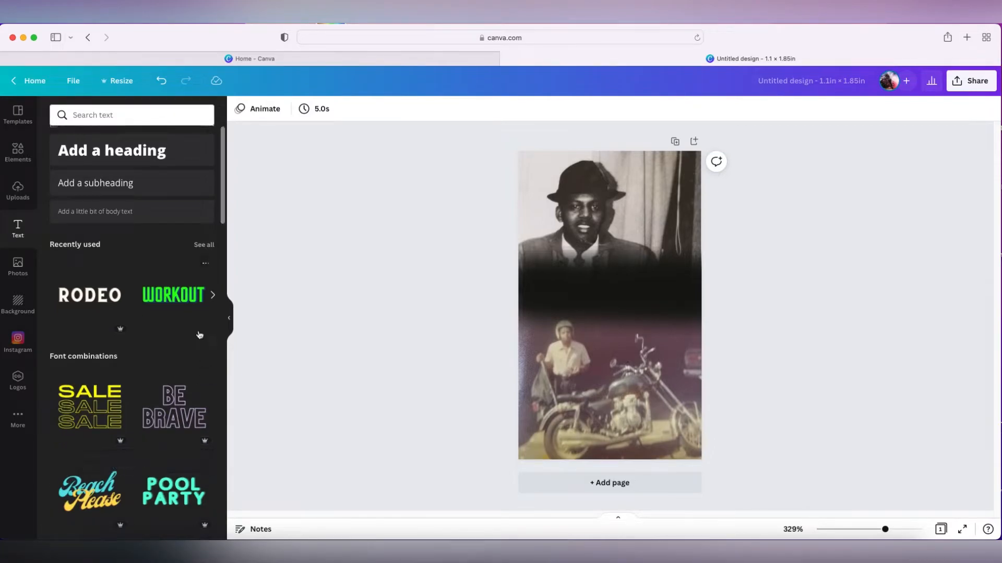
Scroll through the remaining font combination styles and return to the top of the text panel
scroll(199, 336, "down", 10)
scroll(198, 336, "down", 3)
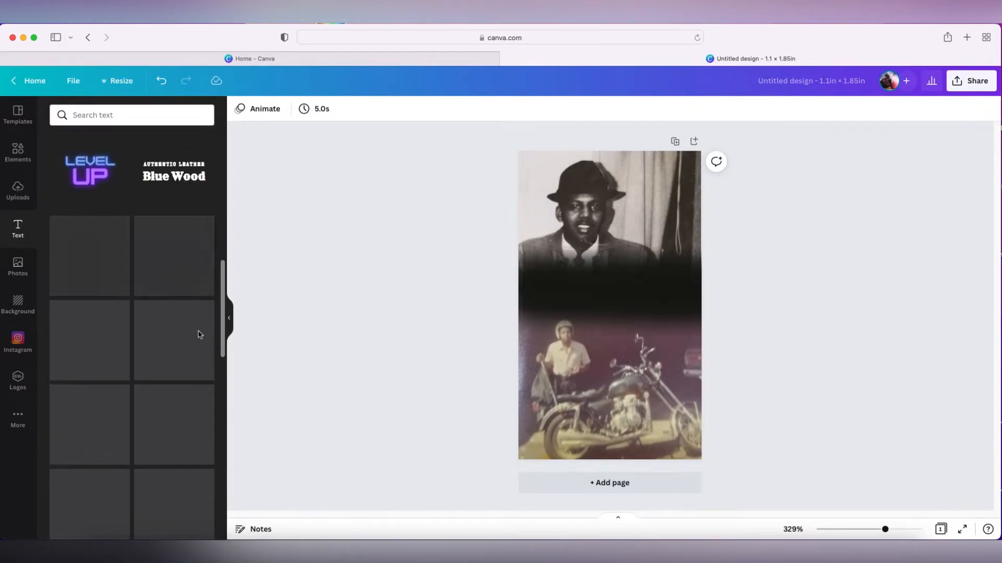
scroll(199, 336, "down", 6)
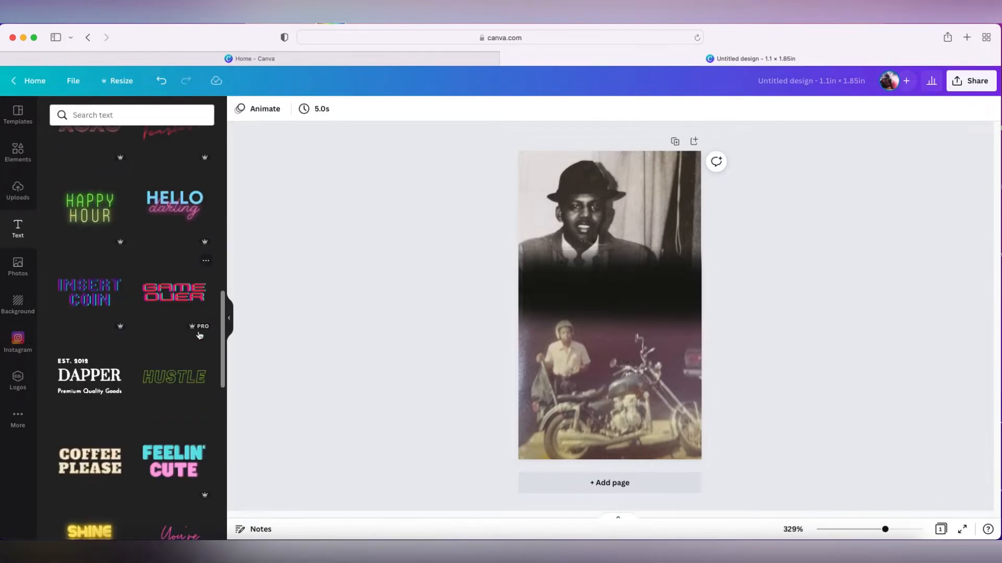
scroll(199, 336, "down", 7)
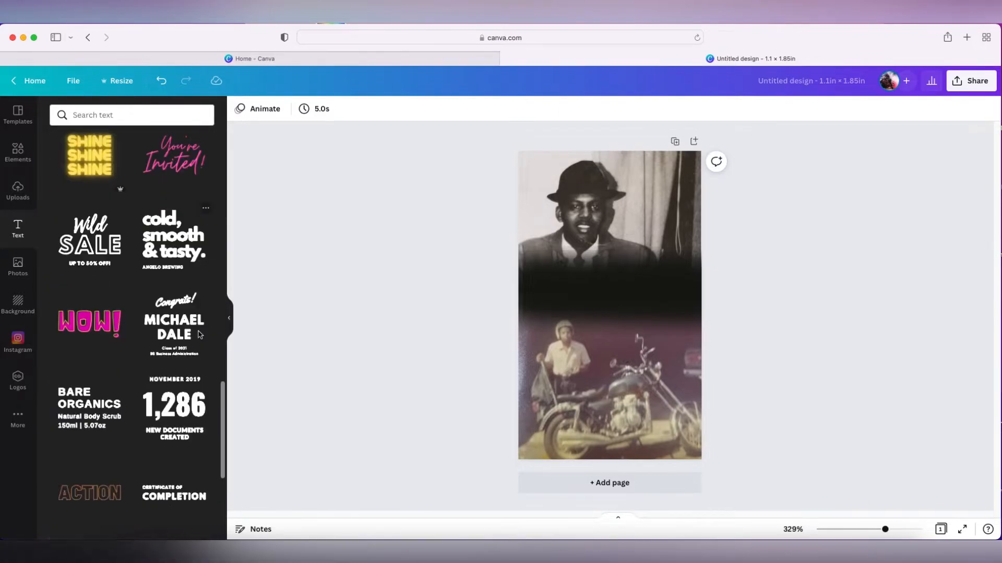
scroll(199, 335, "down", 10)
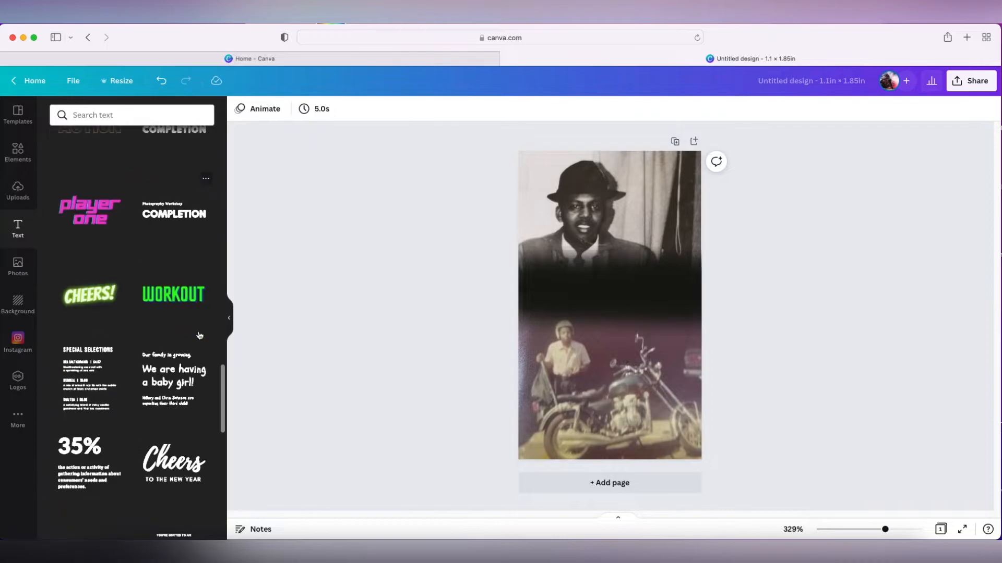
scroll(200, 336, "down", 10)
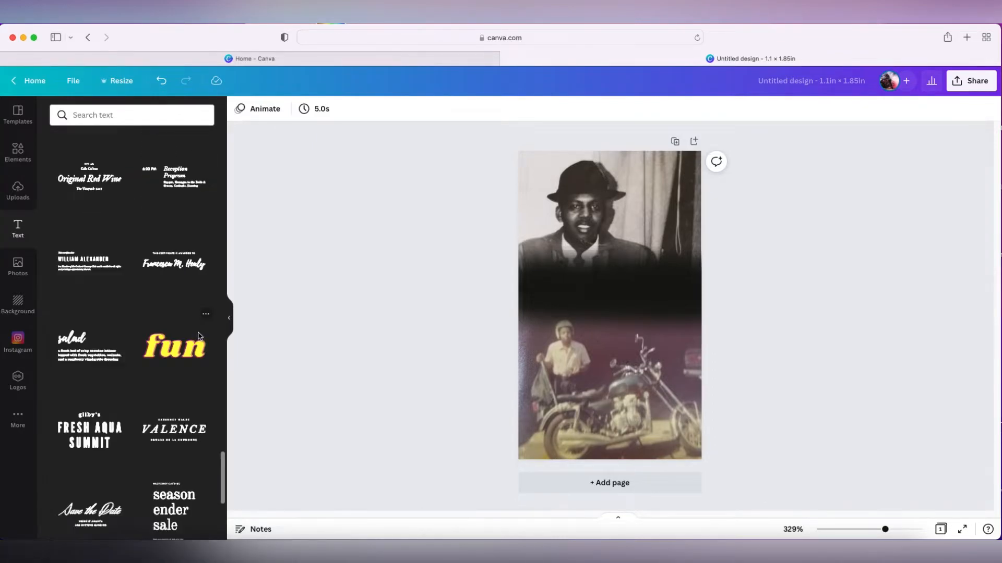
scroll(199, 337, "up", 20)
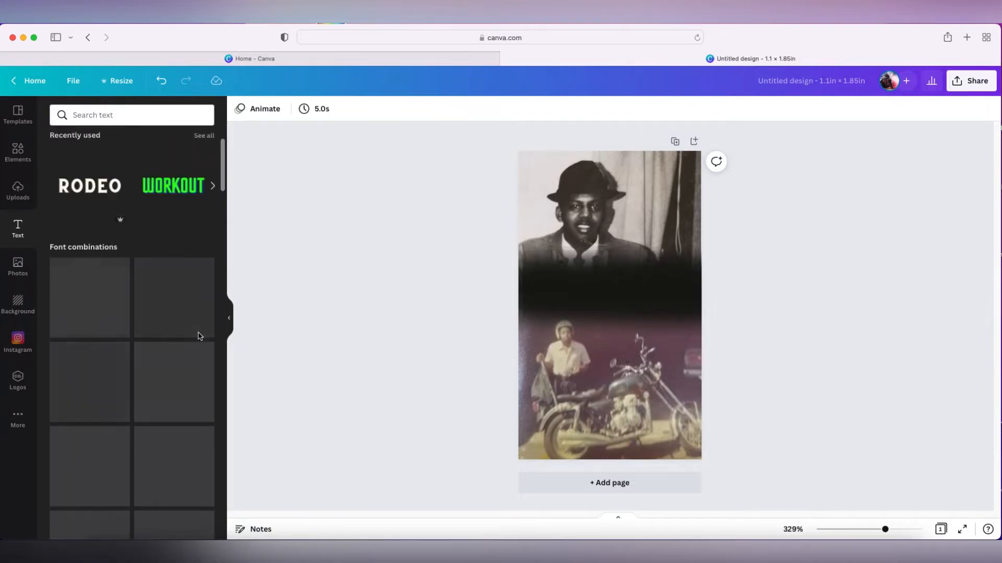
scroll(199, 336, "up", 3)
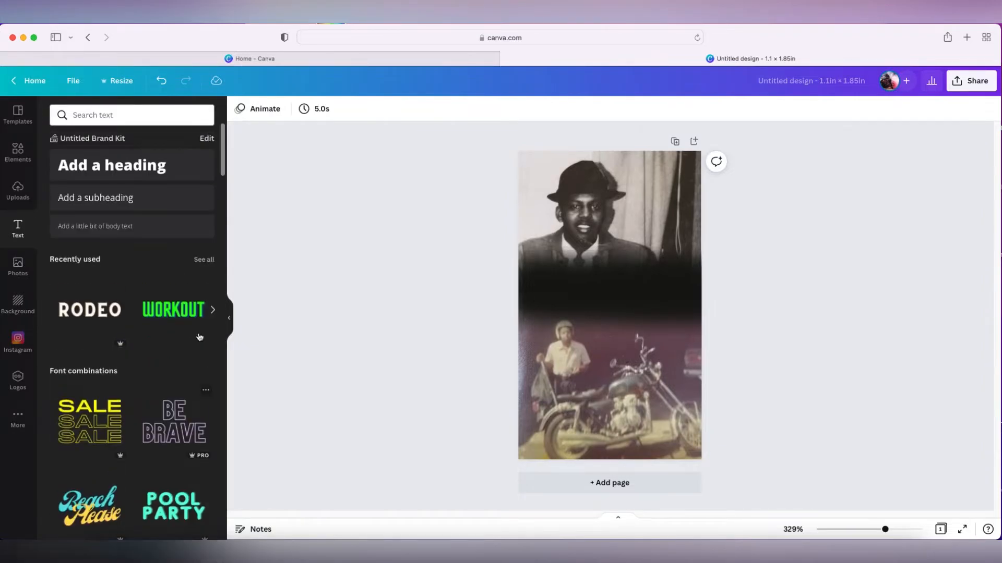
Add the GLOW text style to the page and replace its text with RIDE IN THE SKY DADDY
left_click(212, 310)
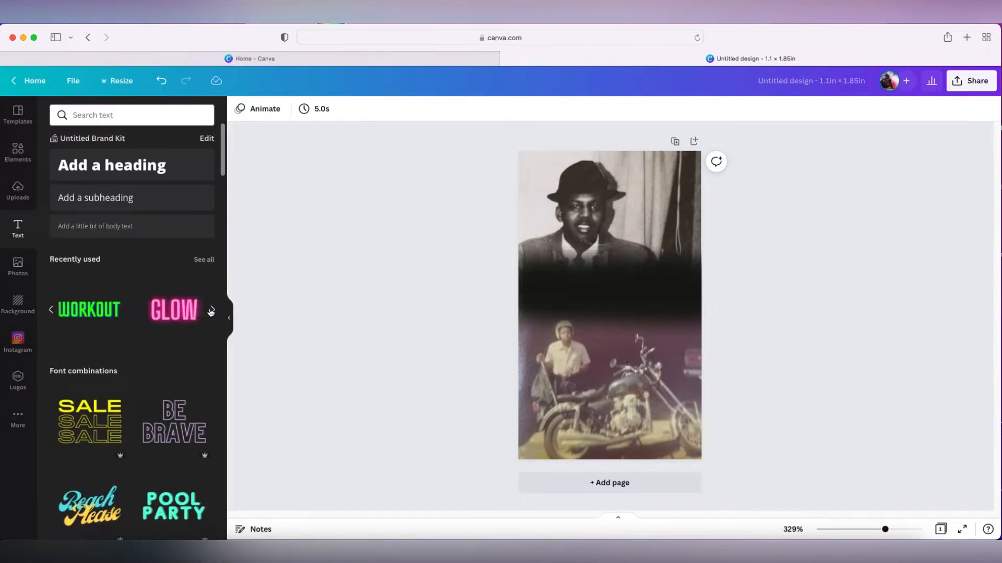
left_click(175, 317)
double_click(666, 316)
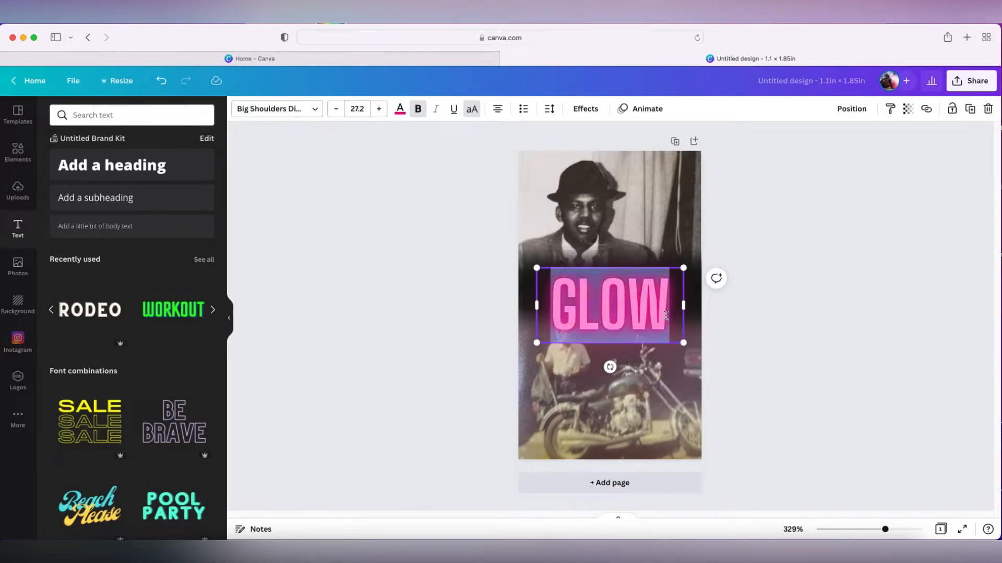
key("BackSpace")
type("RIDE")
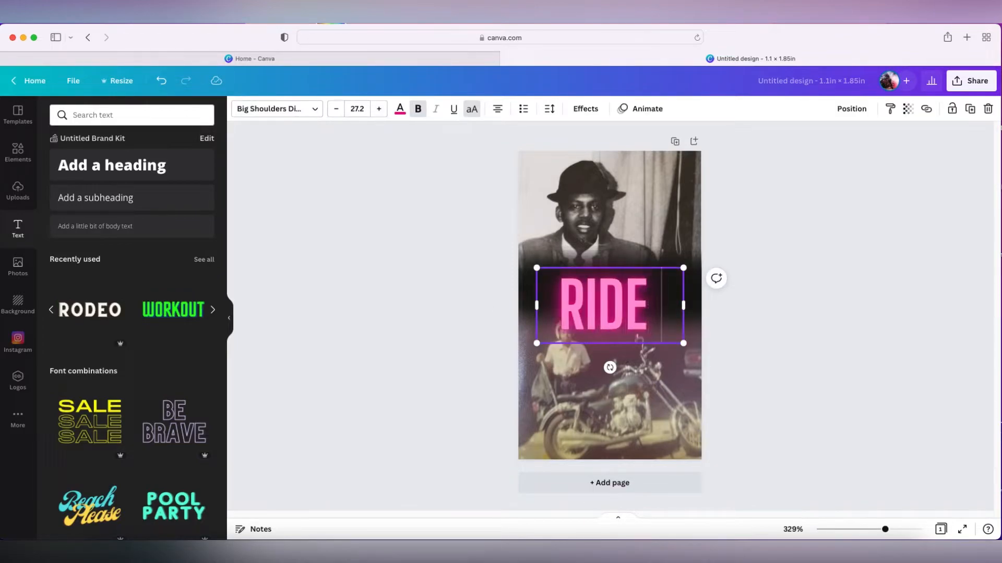
type(" IN THE")
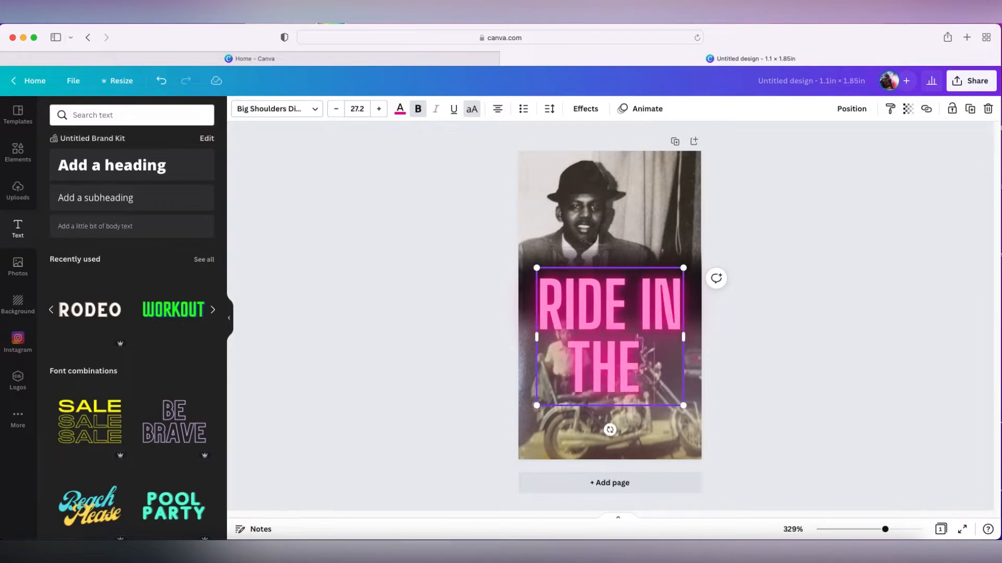
type(" SK")
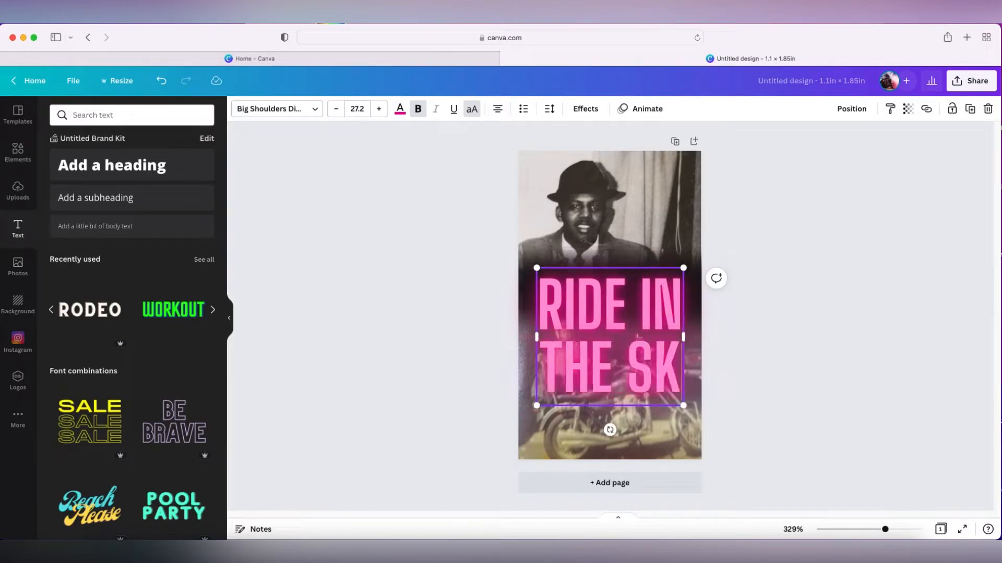
type("YE")
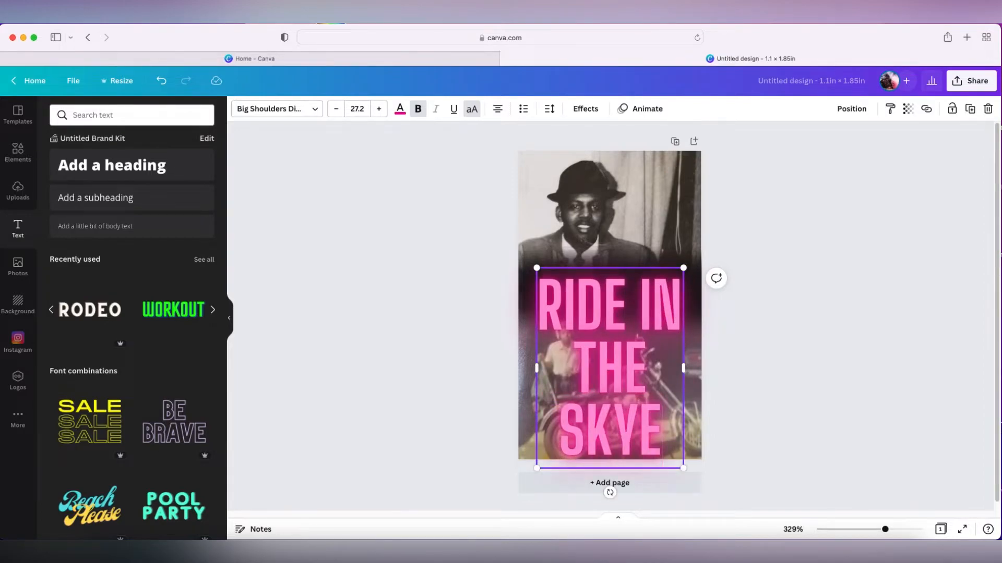
key("BackSpace")
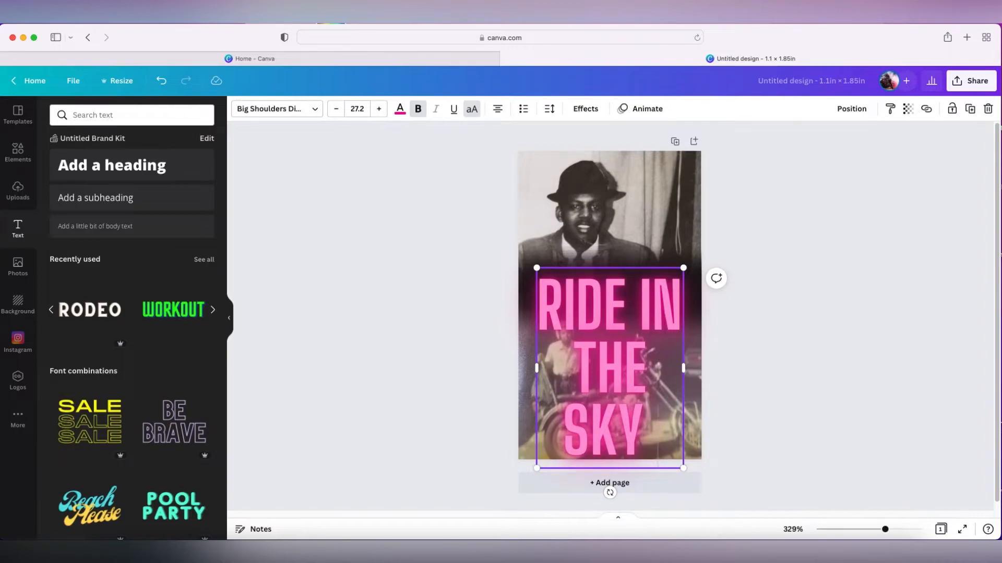
type("DADDY")
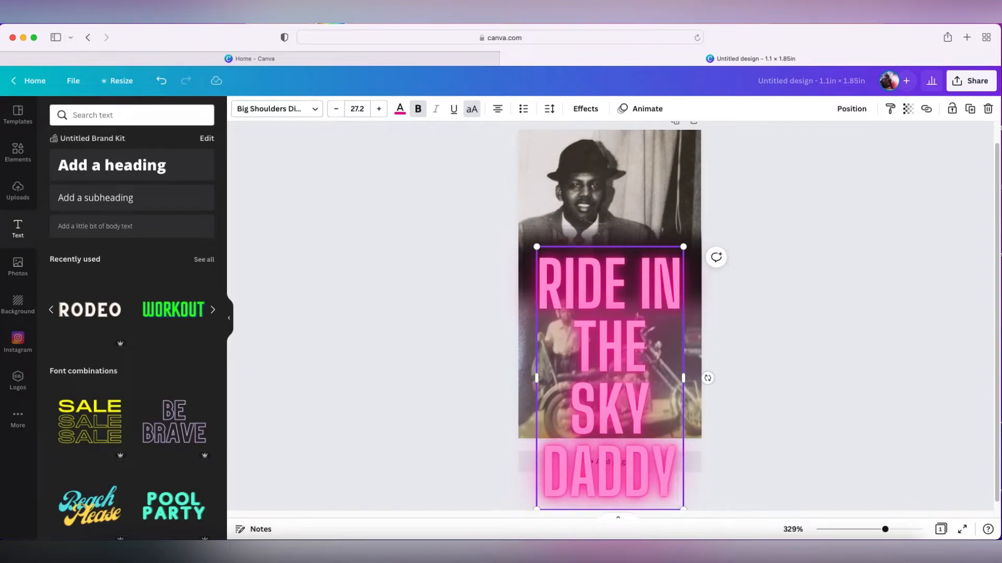
Shrink the title text and move it into the upper right corner over the portrait
left_click_drag(683, 246, 598, 375)
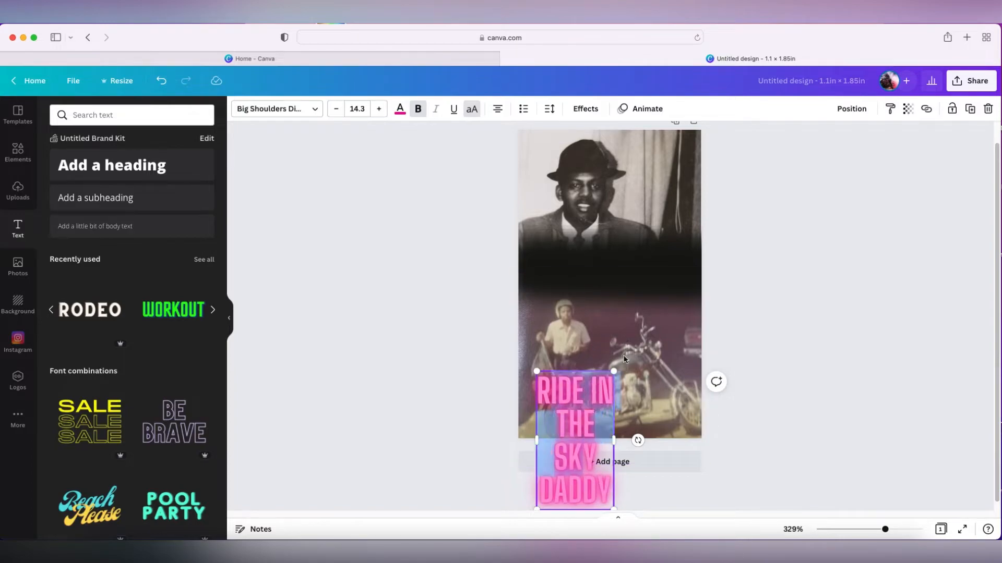
left_click(618, 412)
left_click_drag(581, 354, 657, 181)
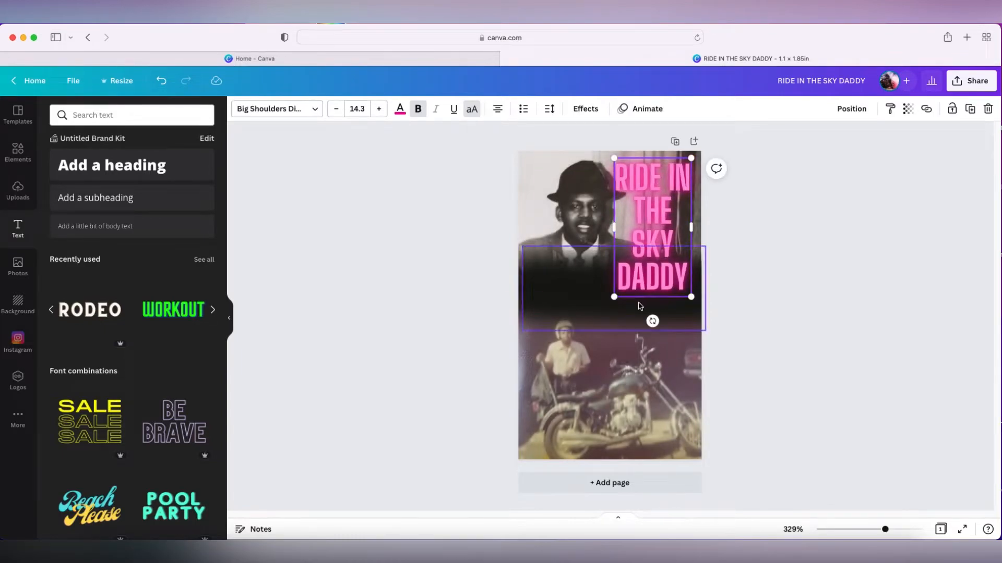
left_click_drag(614, 296, 623, 281)
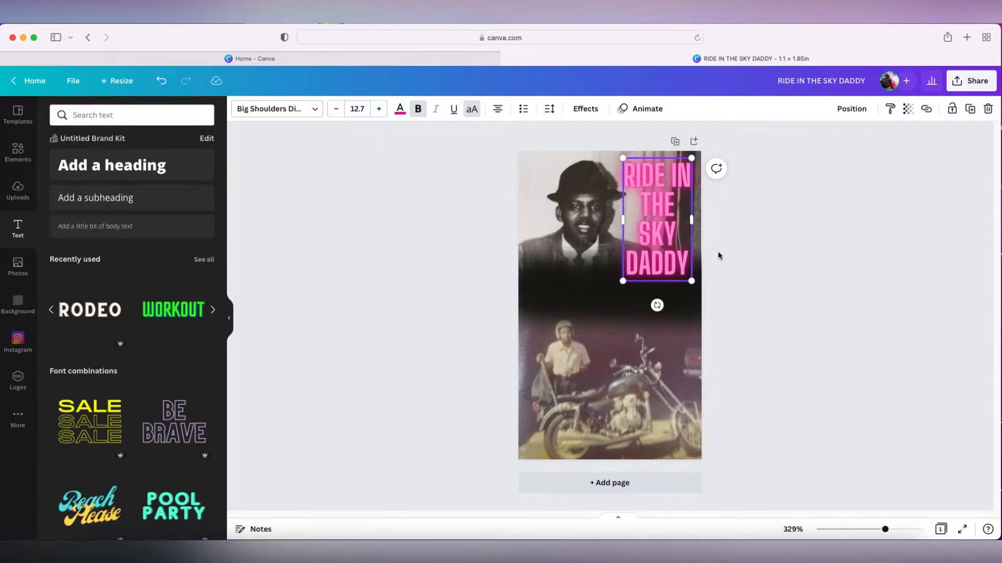
Change the title's text colour to black from the colour palette
left_click(402, 116)
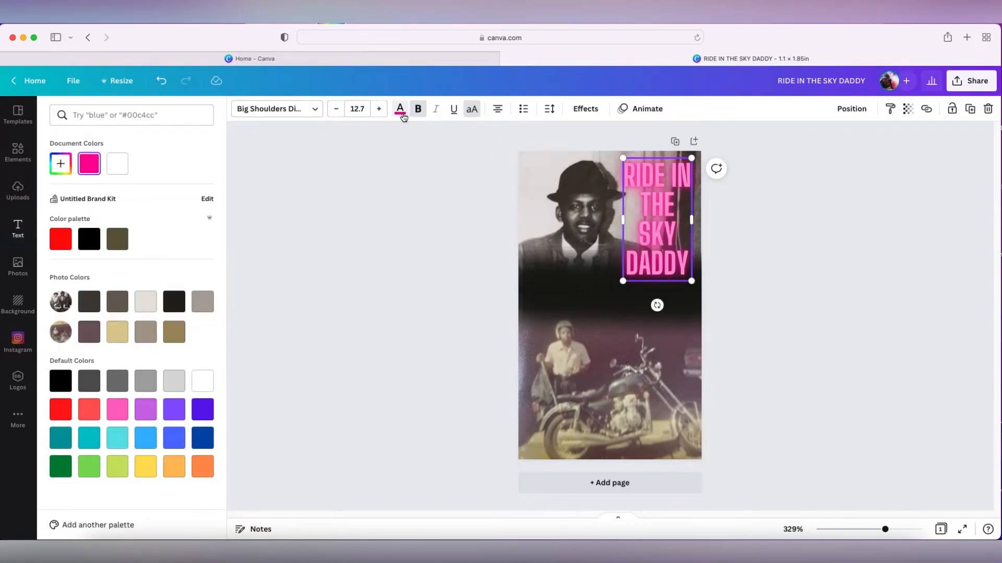
left_click(88, 243)
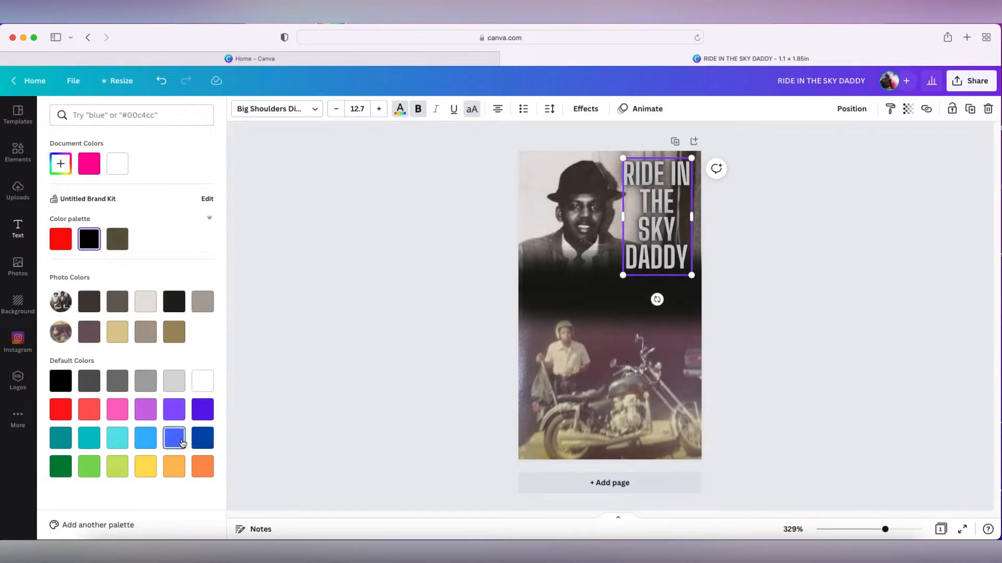
left_click(201, 441)
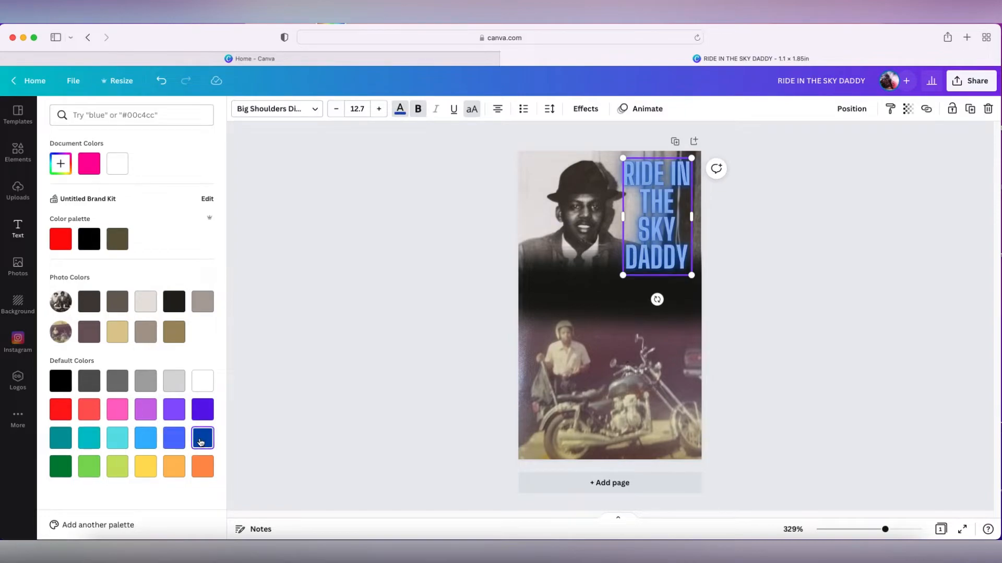
left_click(90, 238)
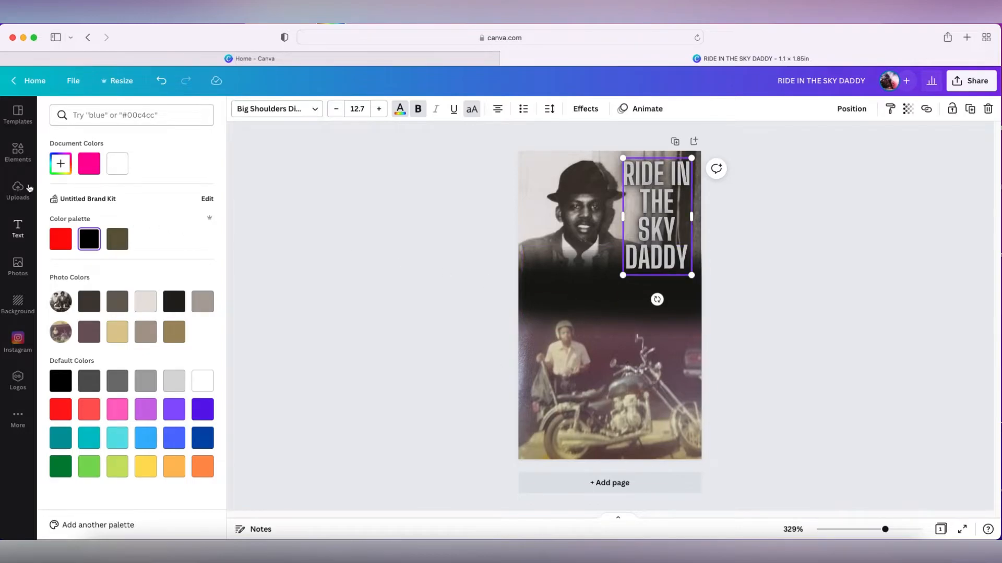
Add the Sparkle neon text style and replace its text with RIP
left_click(17, 229)
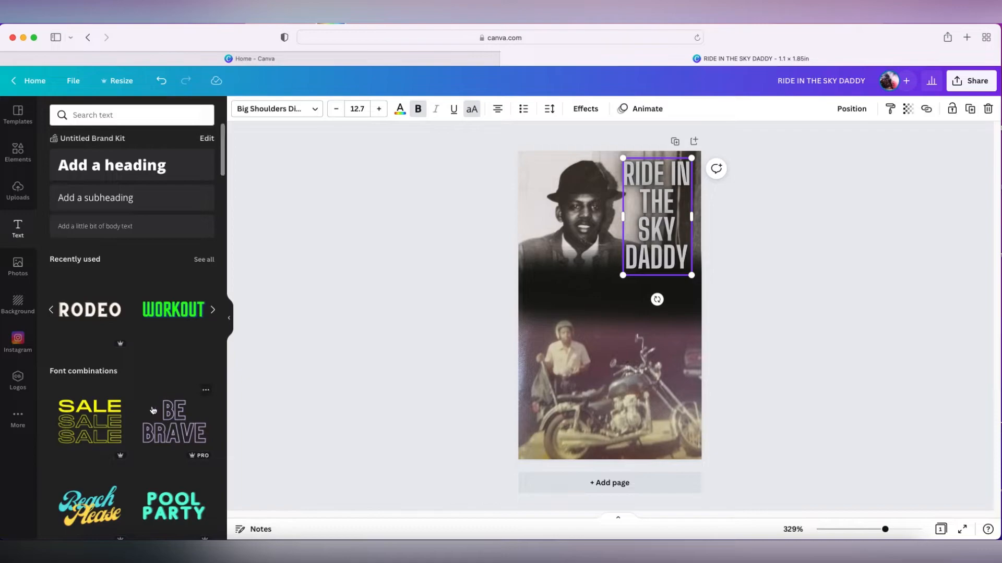
left_click(212, 310)
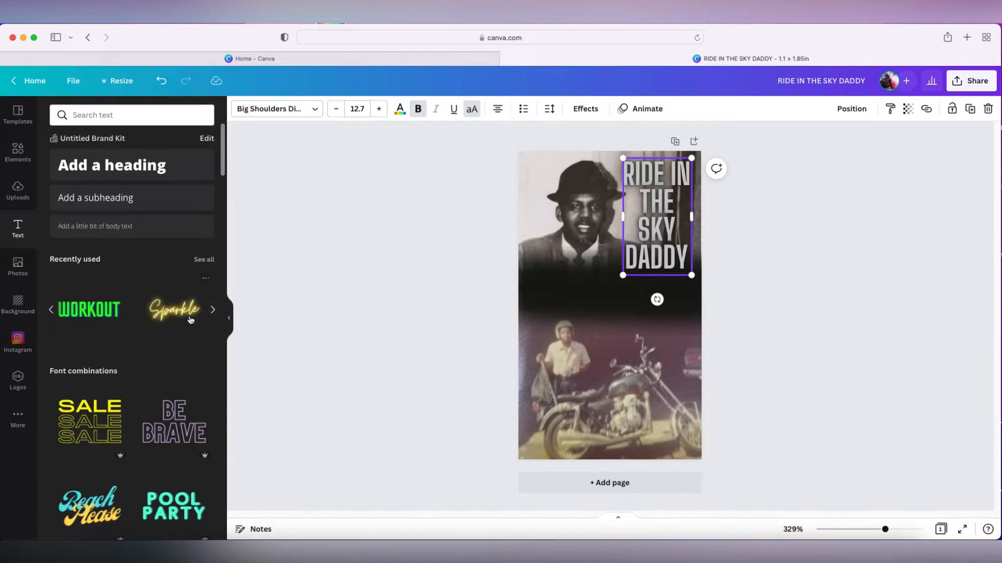
left_click(188, 318)
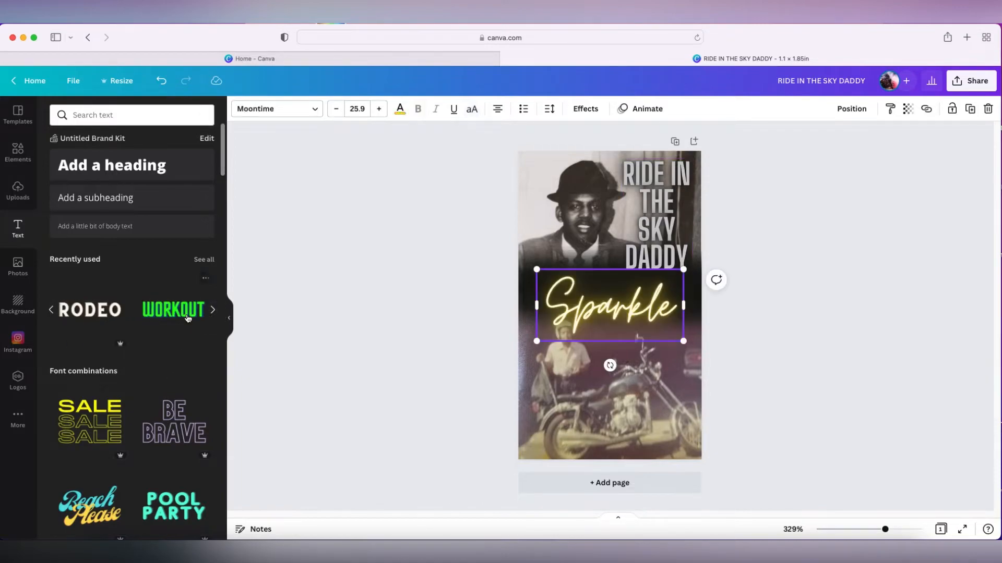
double_click(659, 313)
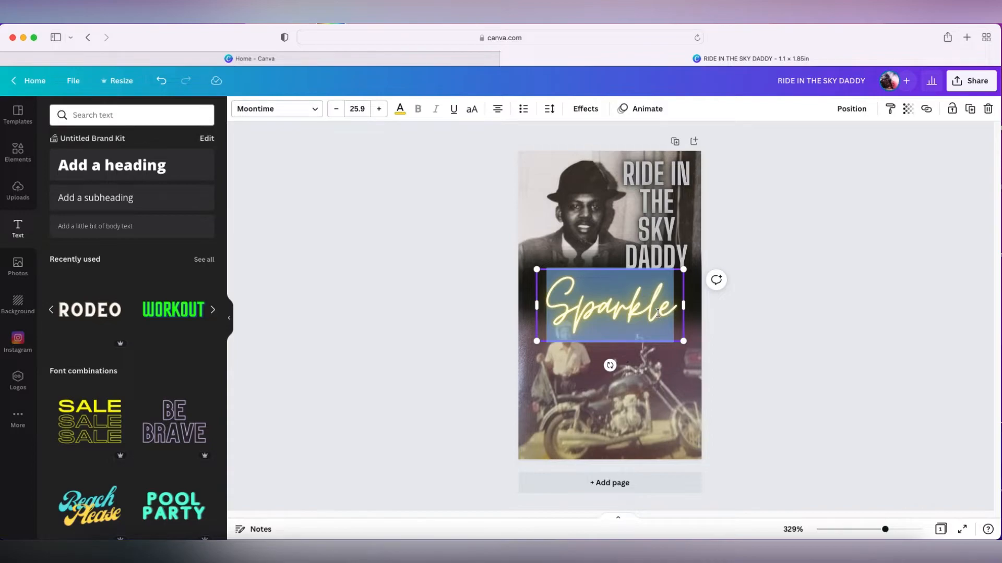
key("BackSpace")
type("RIP")
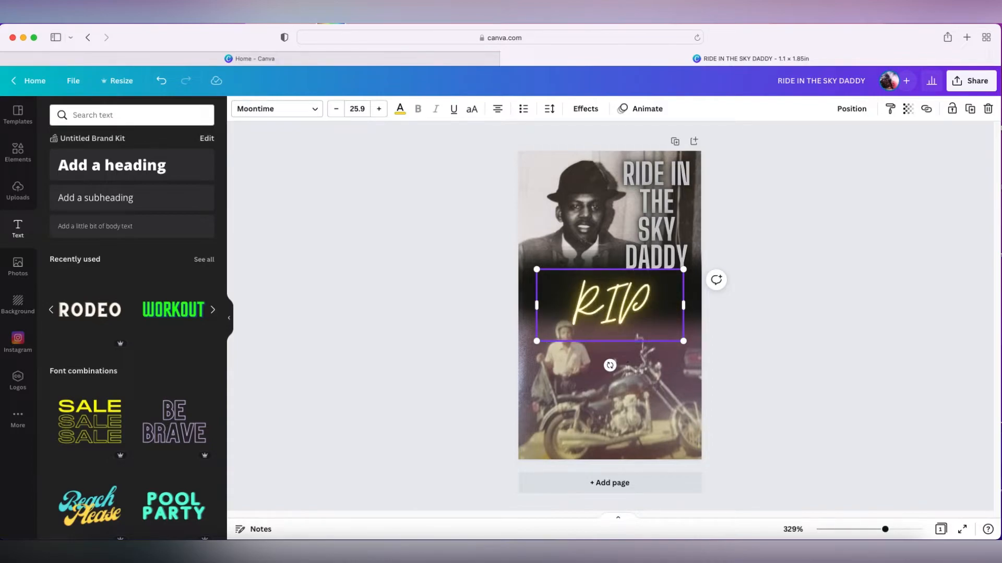
Shrink, tilt and place the RIP text on the left where the two photos meet
left_click(640, 307)
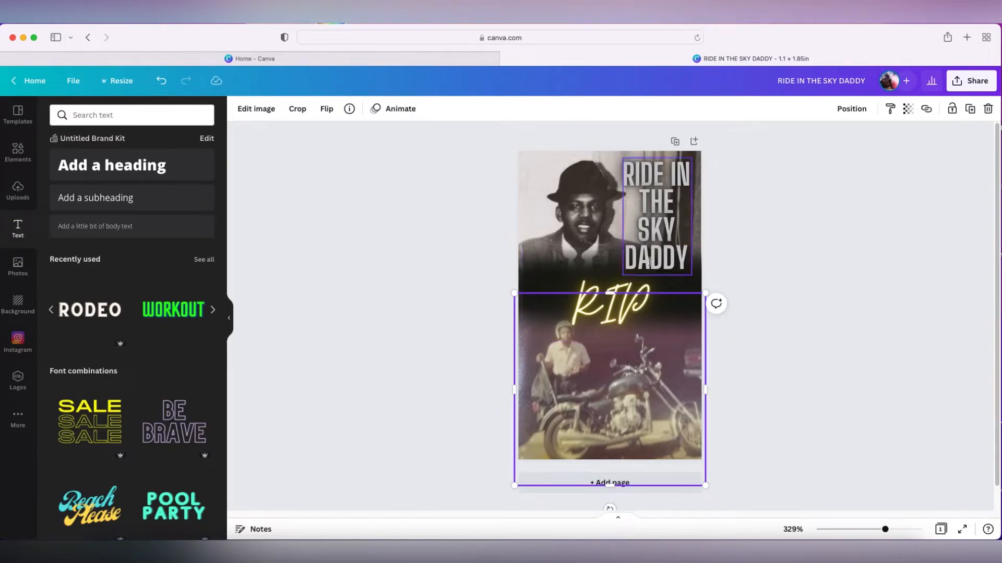
left_click(674, 285)
left_click_drag(673, 283, 613, 279)
left_click_drag(556, 360, 572, 365)
left_click_drag(566, 300, 565, 290)
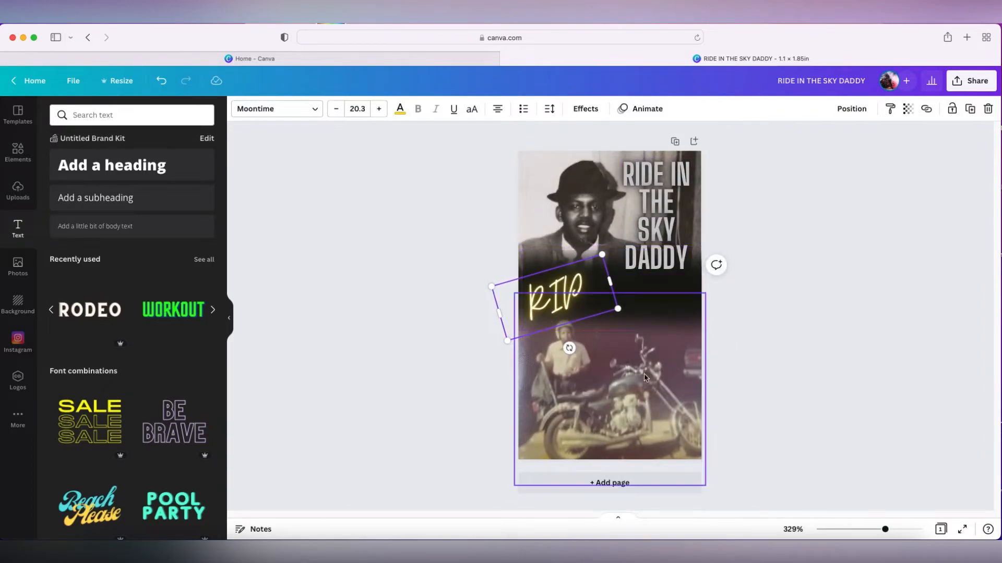
left_click(616, 319)
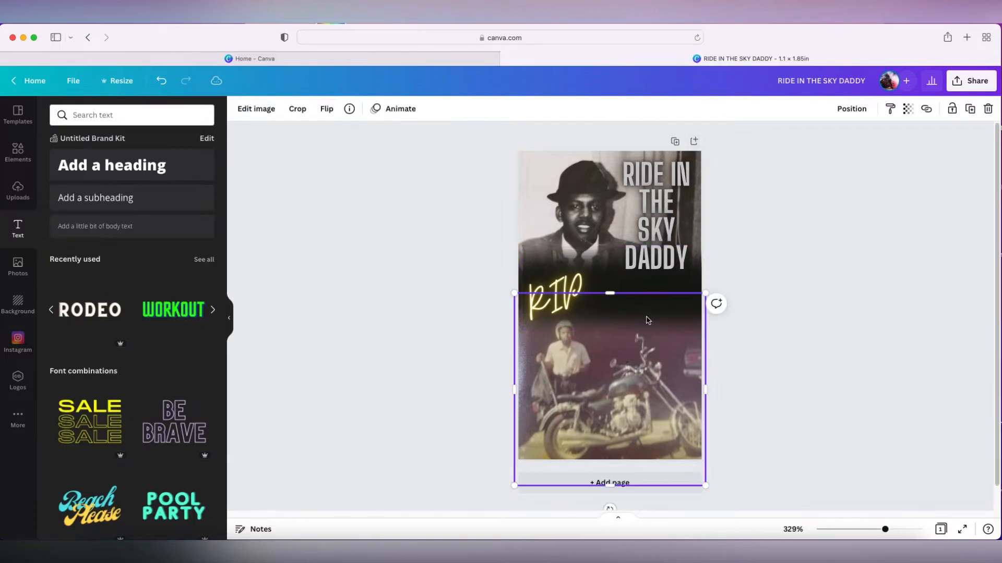
left_click(604, 263)
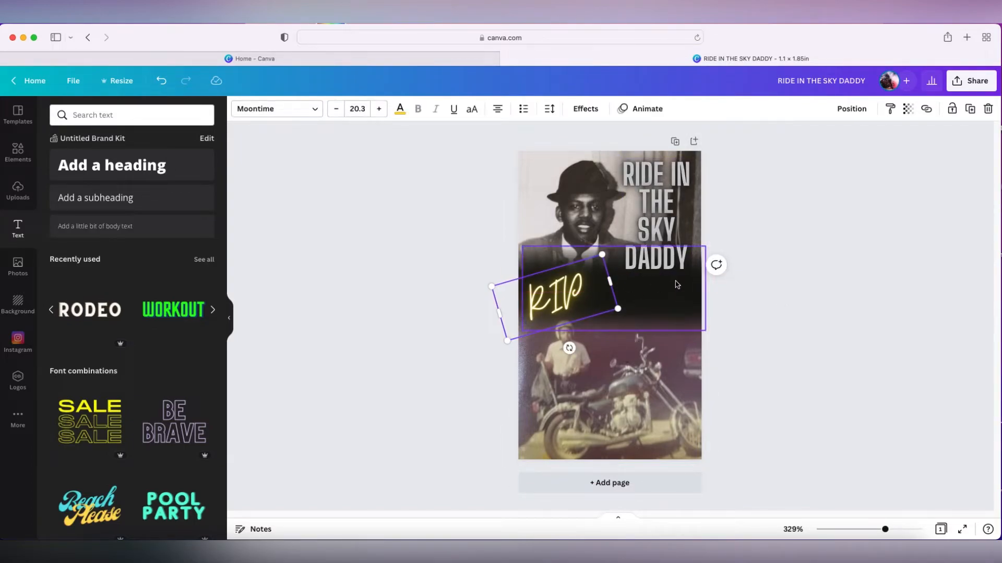
Add the RODEO text style and change its text to 1946-2022
left_click(111, 321)
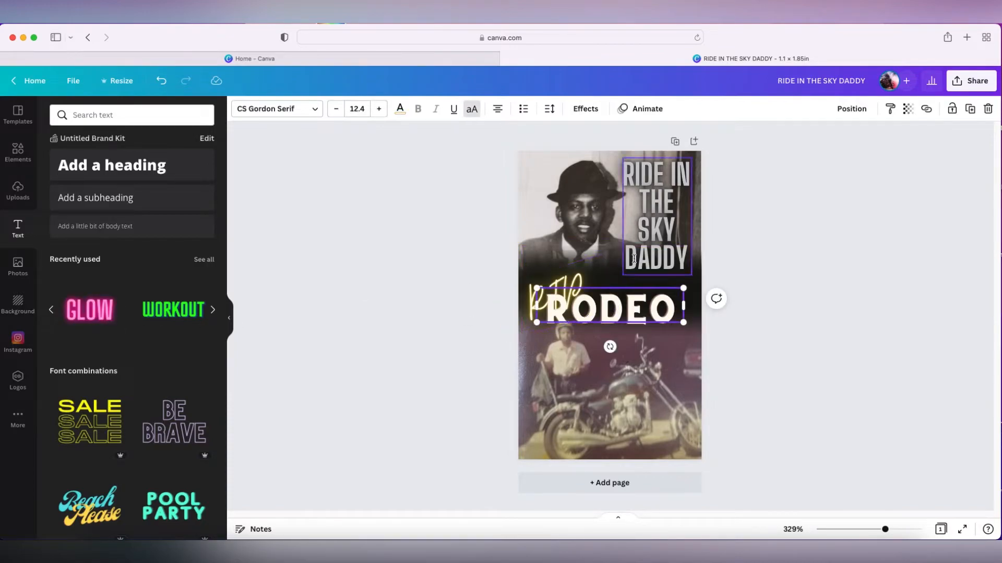
double_click(656, 309)
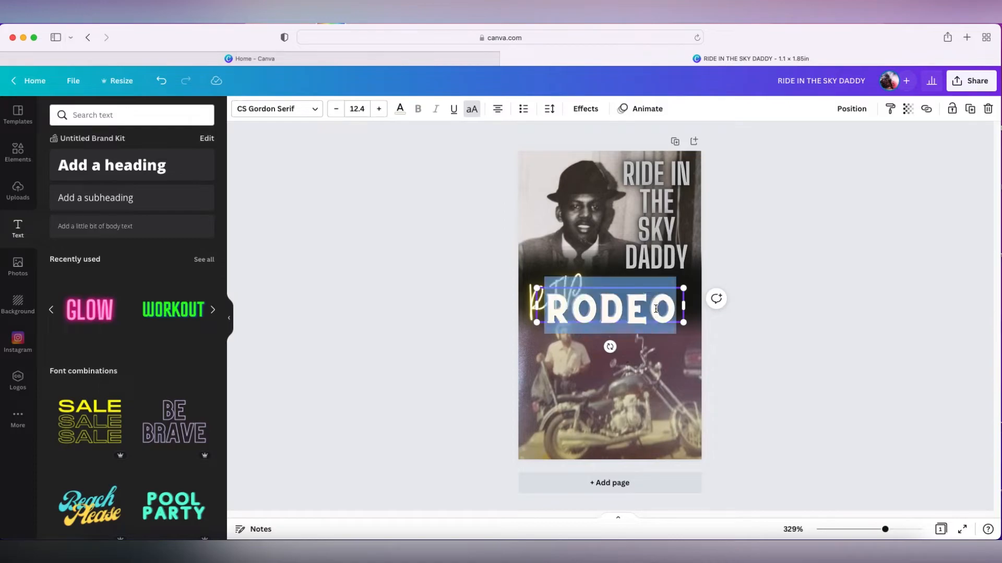
key("BackSpace")
type("194")
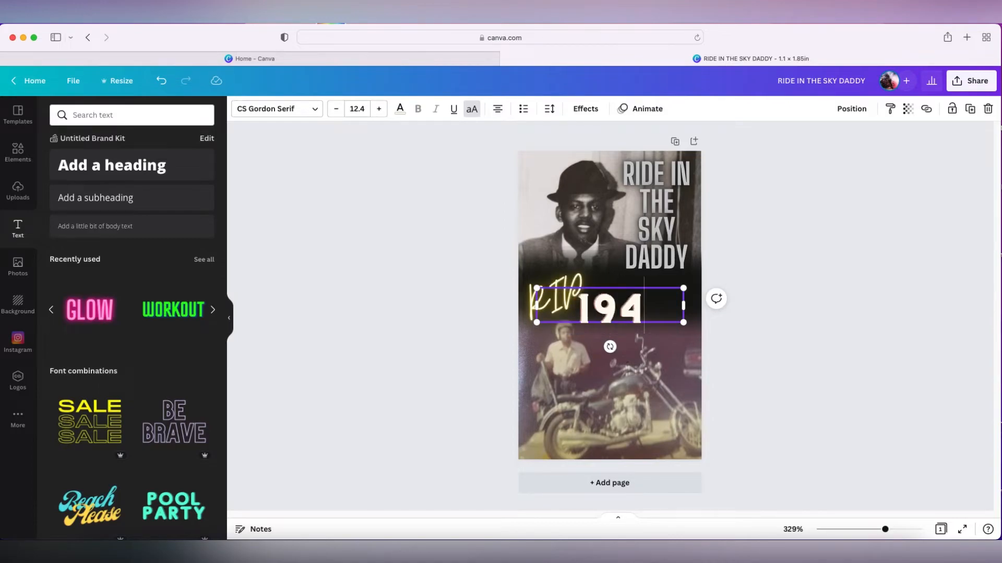
type("6-2022")
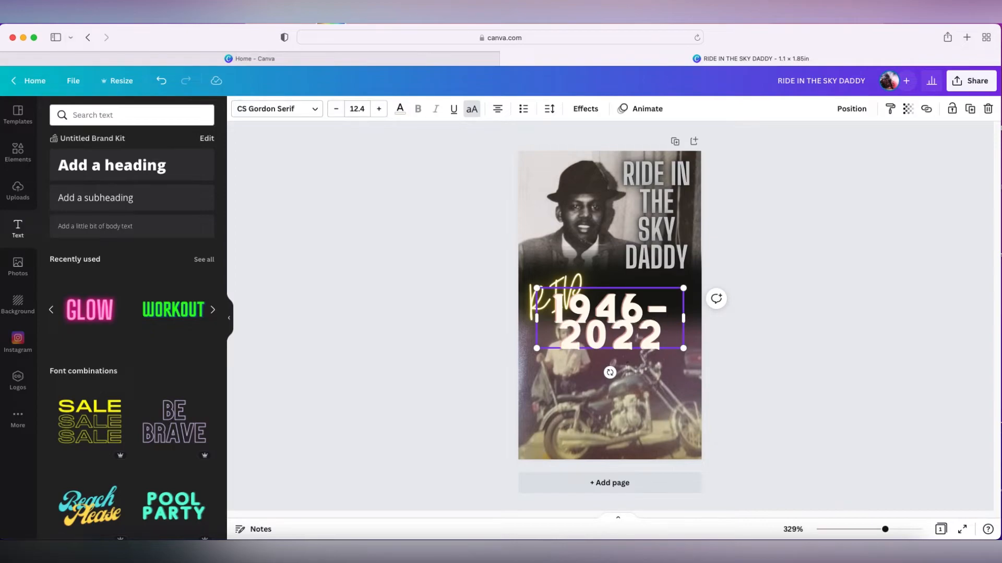
Correct the date text to read 1946-2022, then widen it onto one line and shrink it to about 5.4 beside RIP
left_click(650, 310)
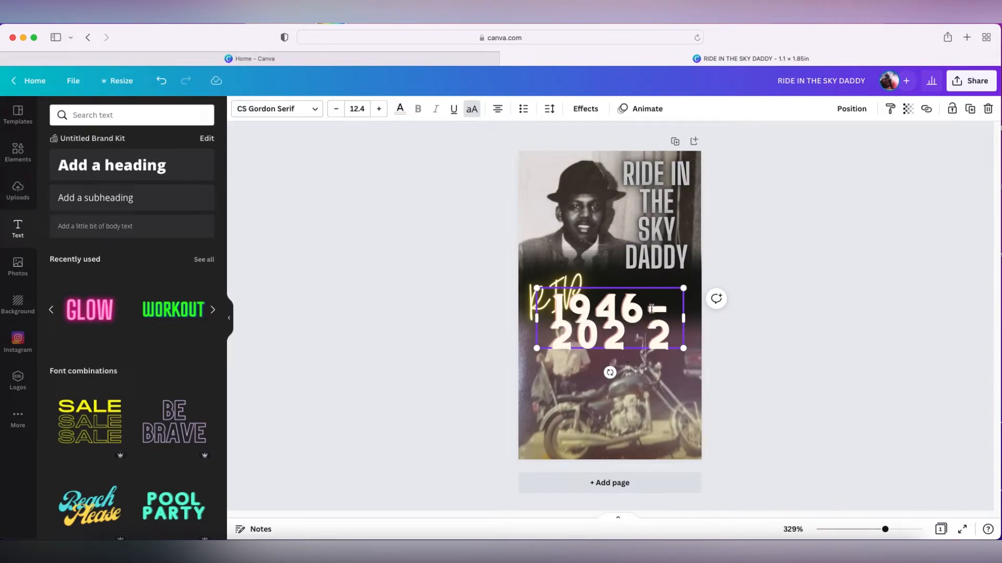
key("BackSpace")
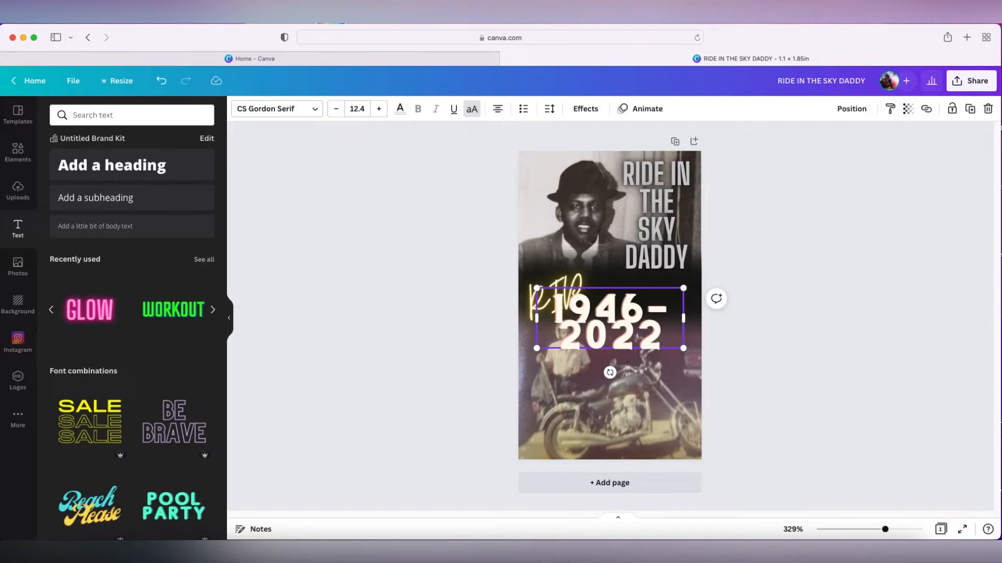
left_click_drag(684, 318, 784, 325)
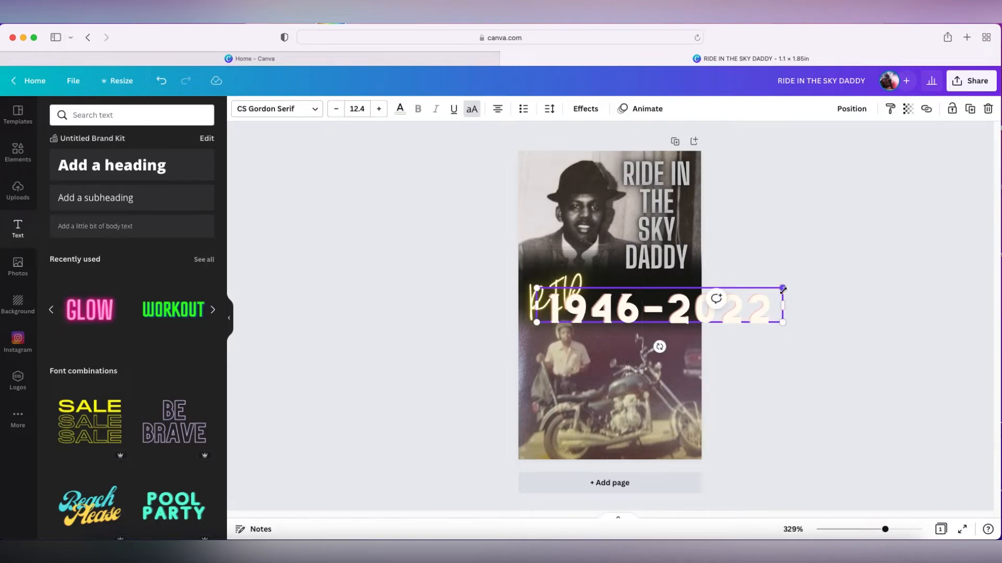
left_click_drag(782, 288, 663, 318)
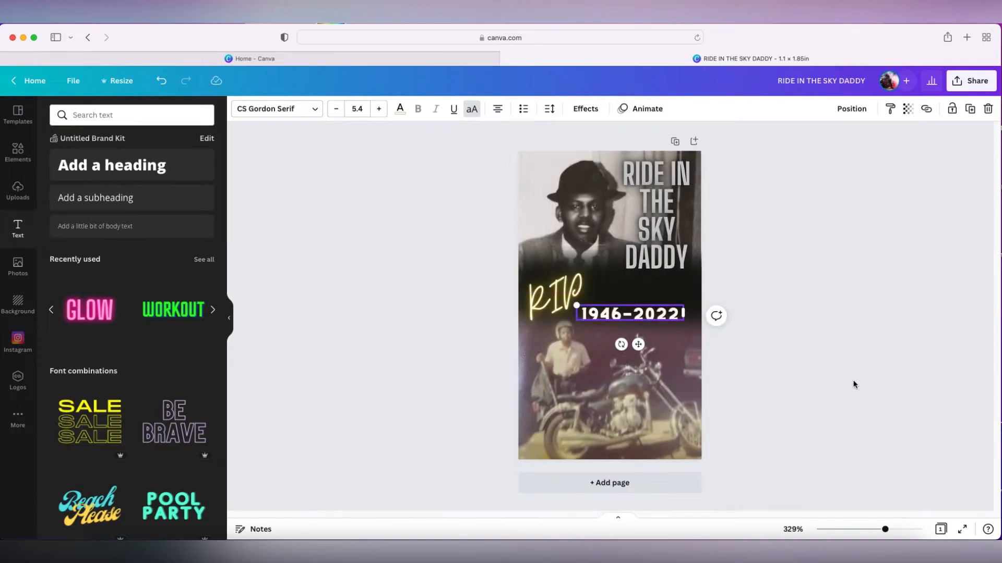
left_click(631, 381)
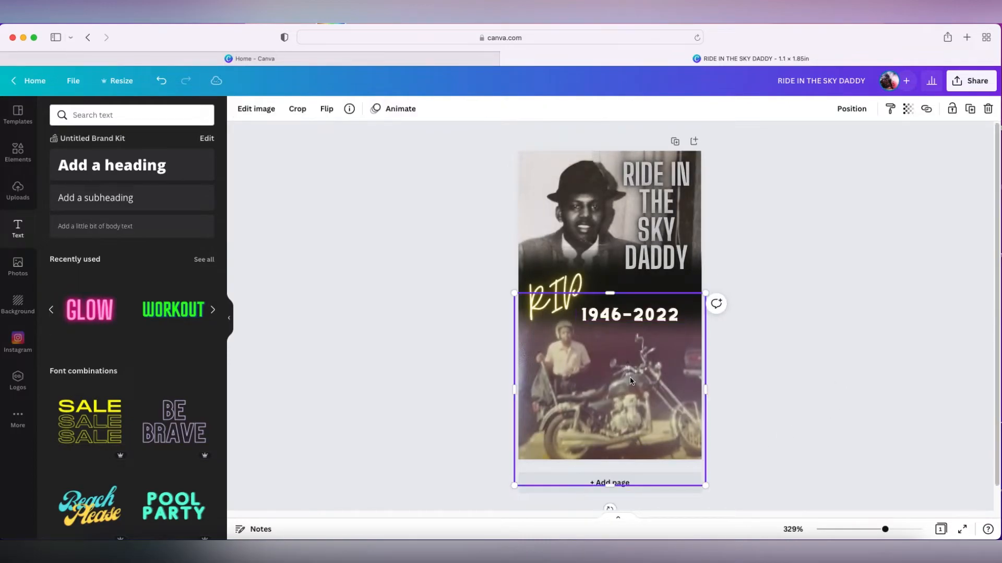
Change the RIP text's colour to red from the colour palette
left_click(569, 288)
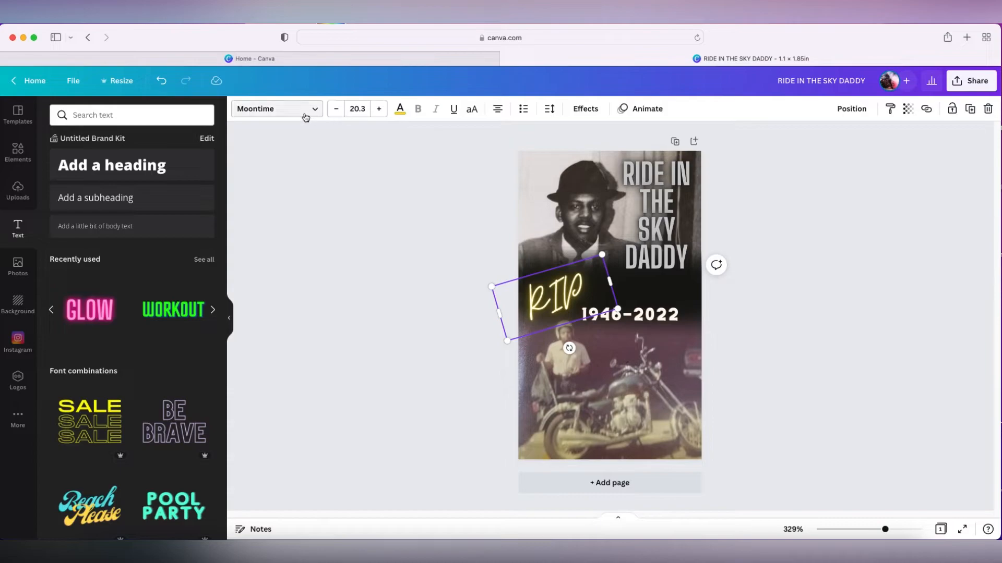
left_click(401, 115)
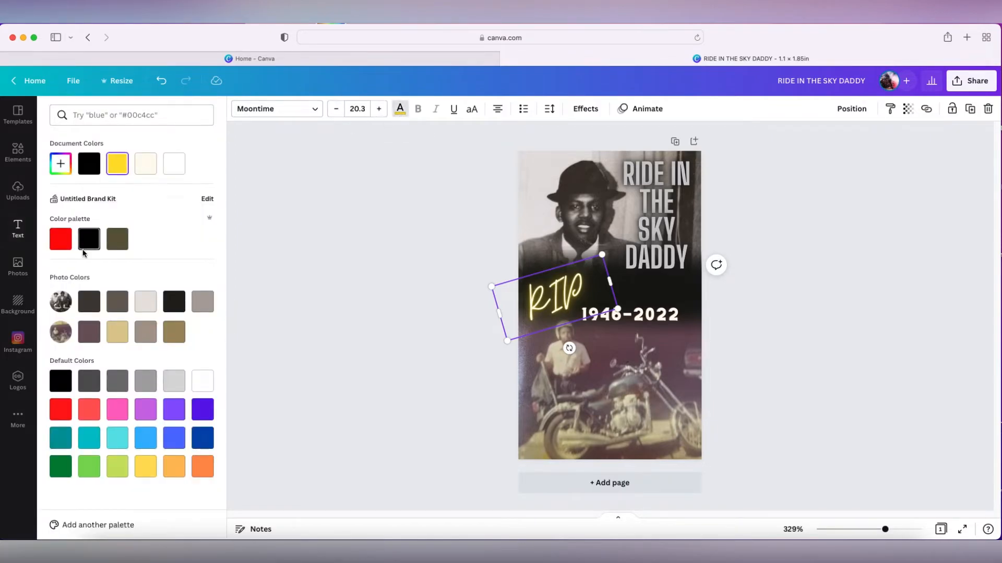
left_click(59, 240)
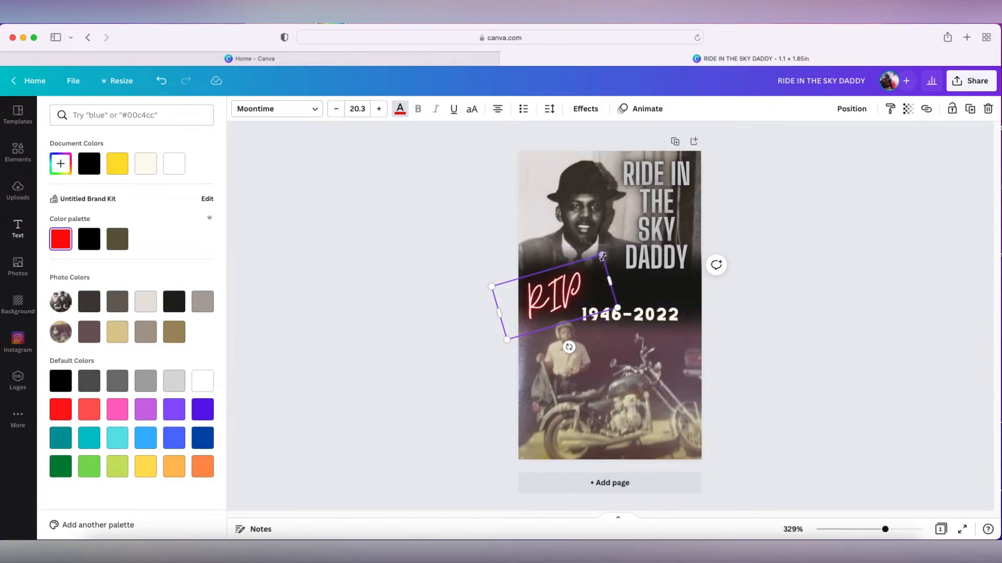
left_click_drag(568, 297, 570, 300)
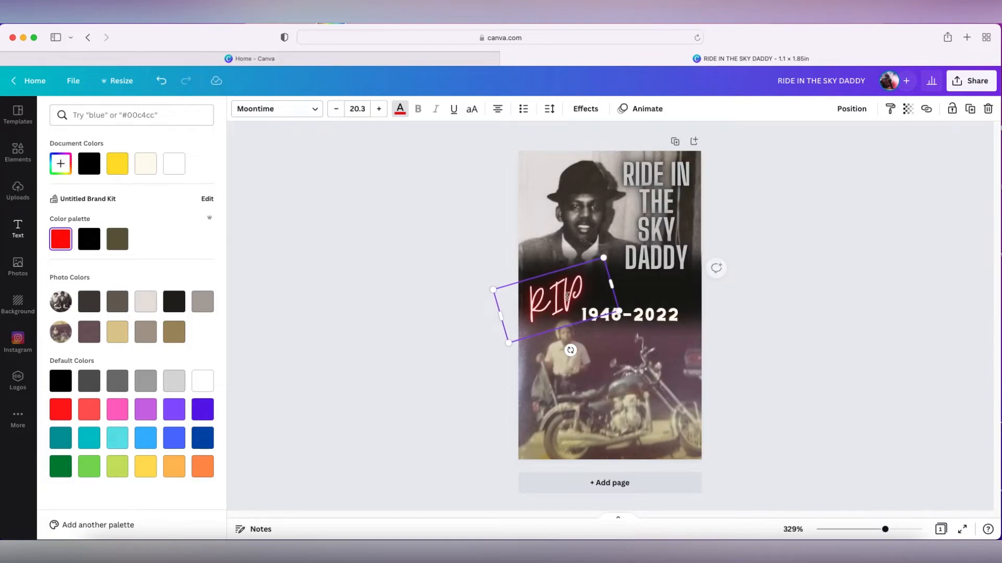
Apply the Splice text effect to the date after trying the other effect styles
left_click(660, 320)
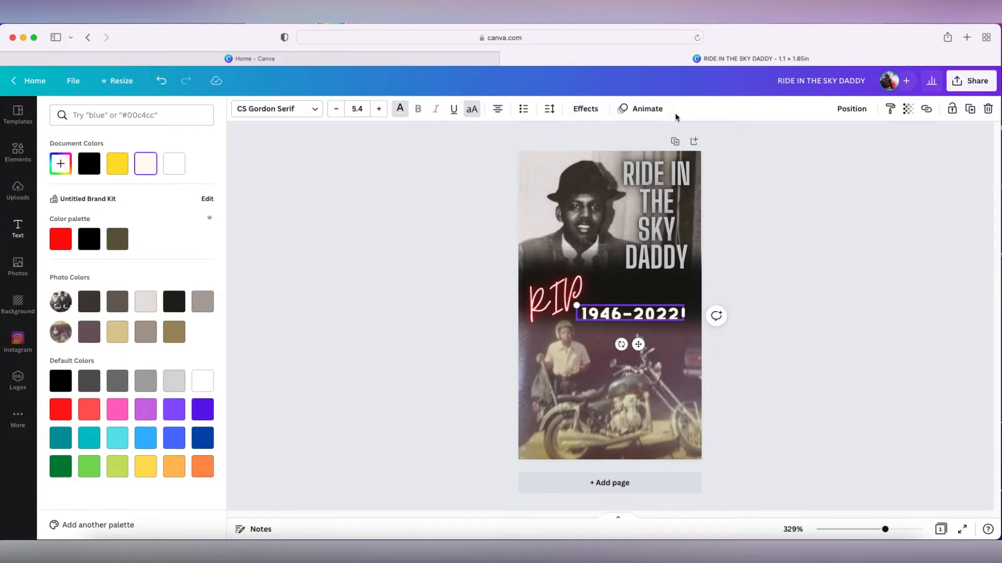
left_click(581, 109)
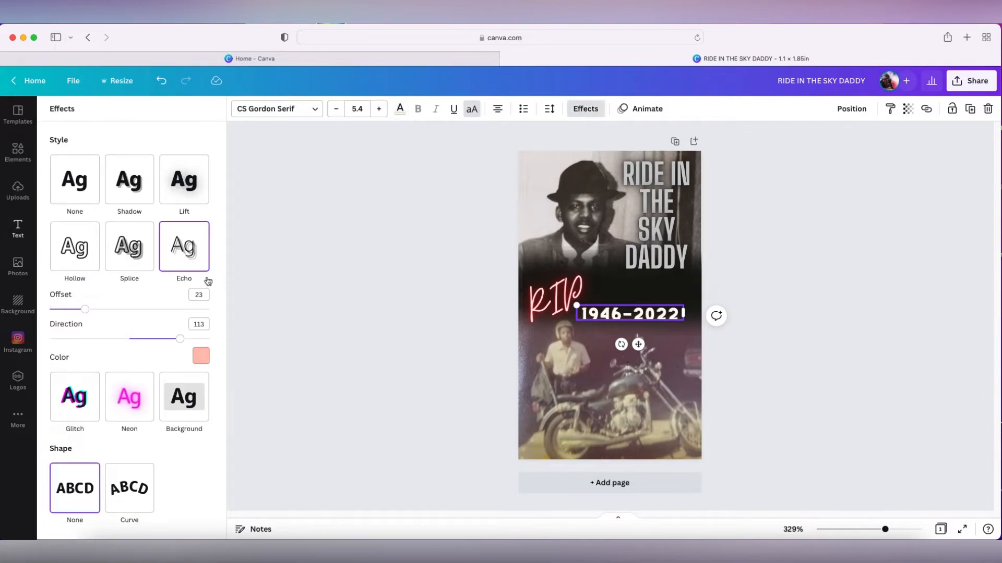
left_click(134, 256)
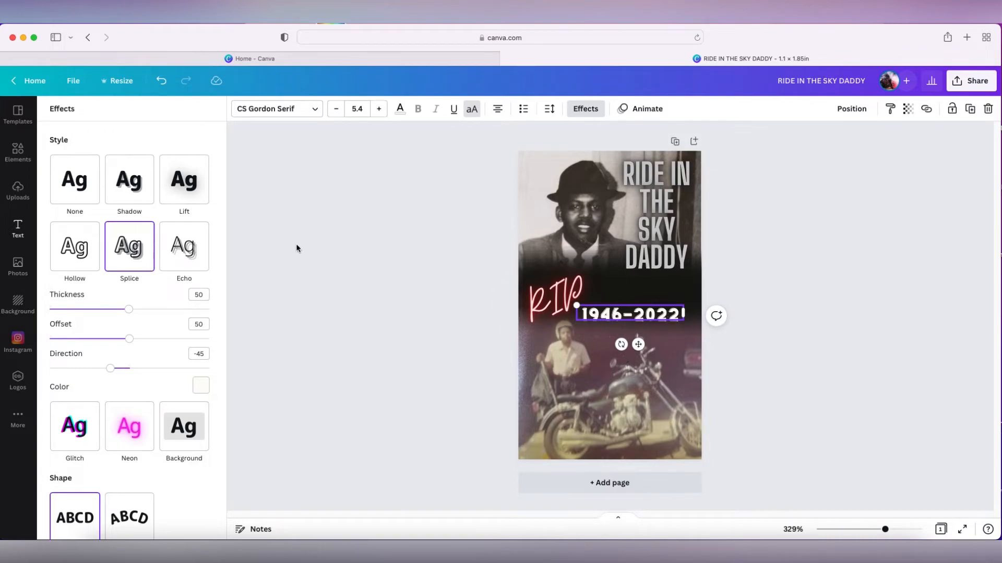
left_click(183, 251)
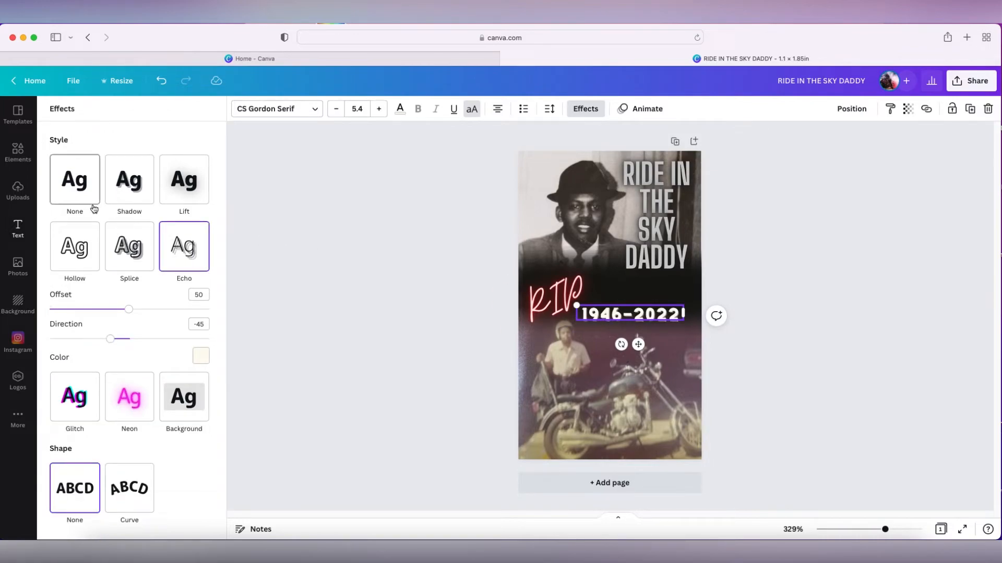
left_click(82, 251)
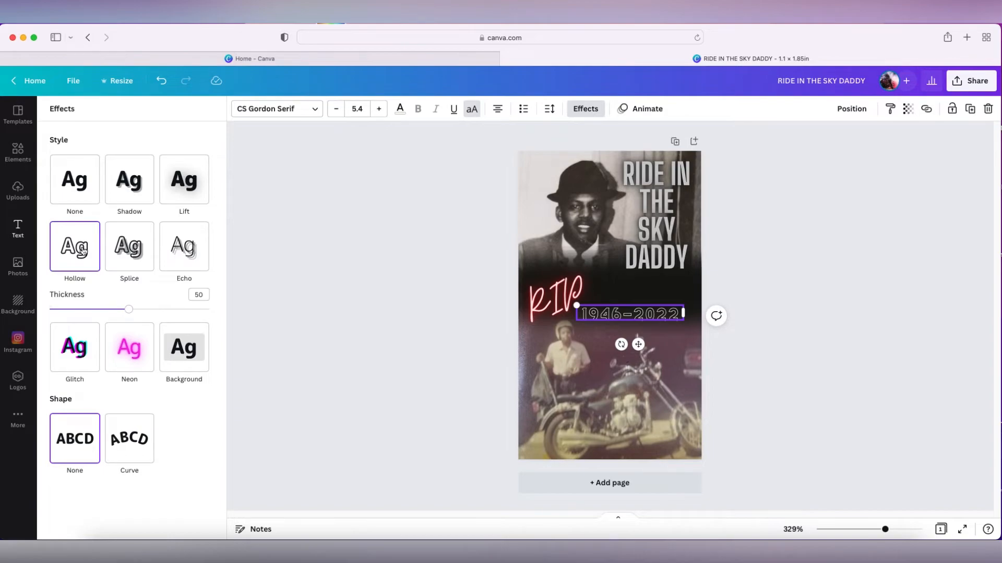
left_click(132, 350)
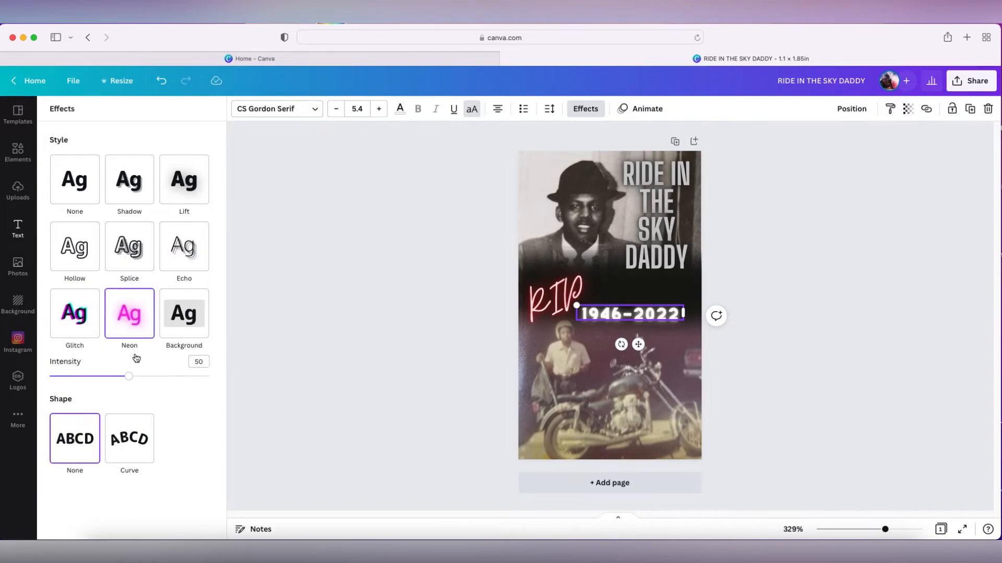
left_click(76, 324)
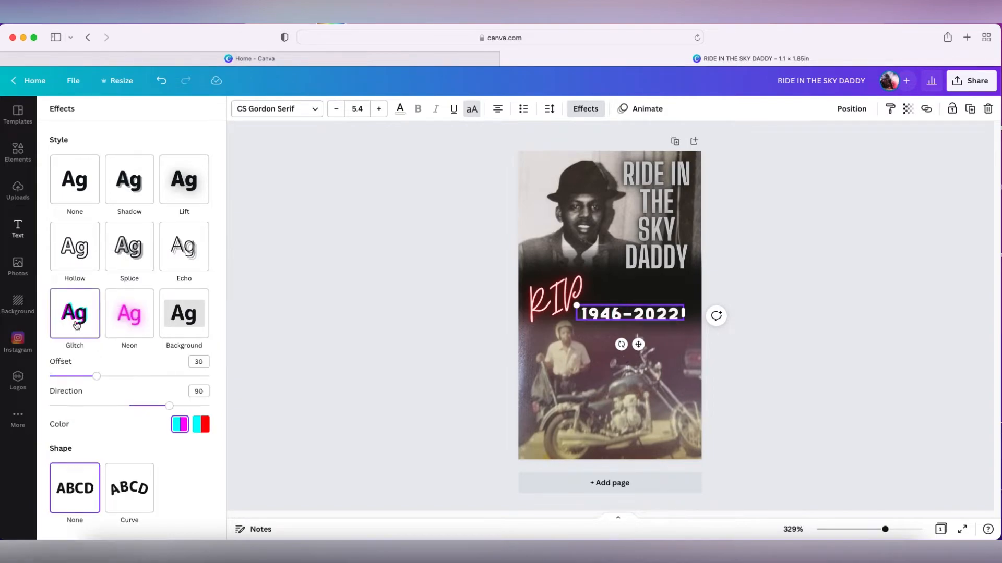
left_click(193, 319)
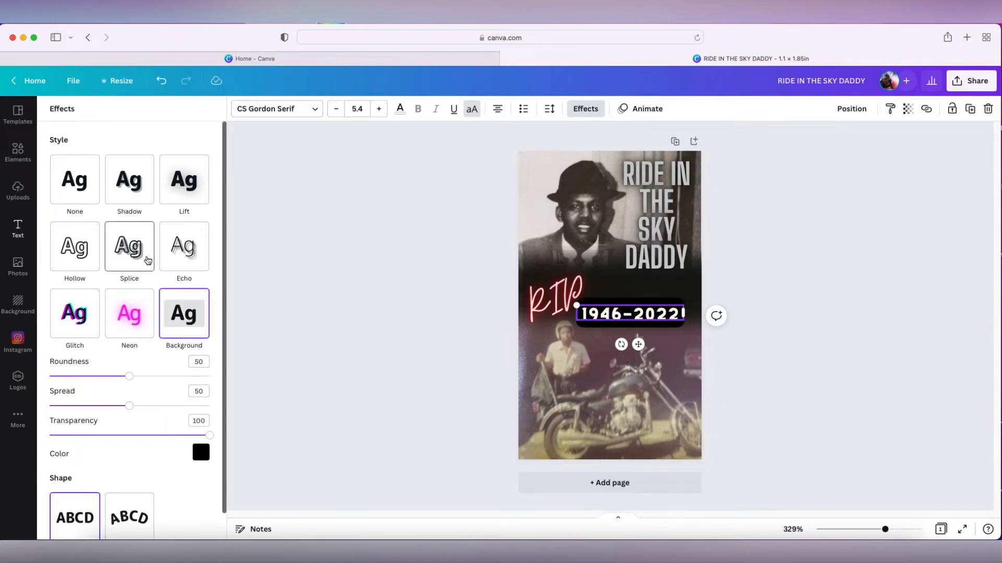
left_click(147, 261)
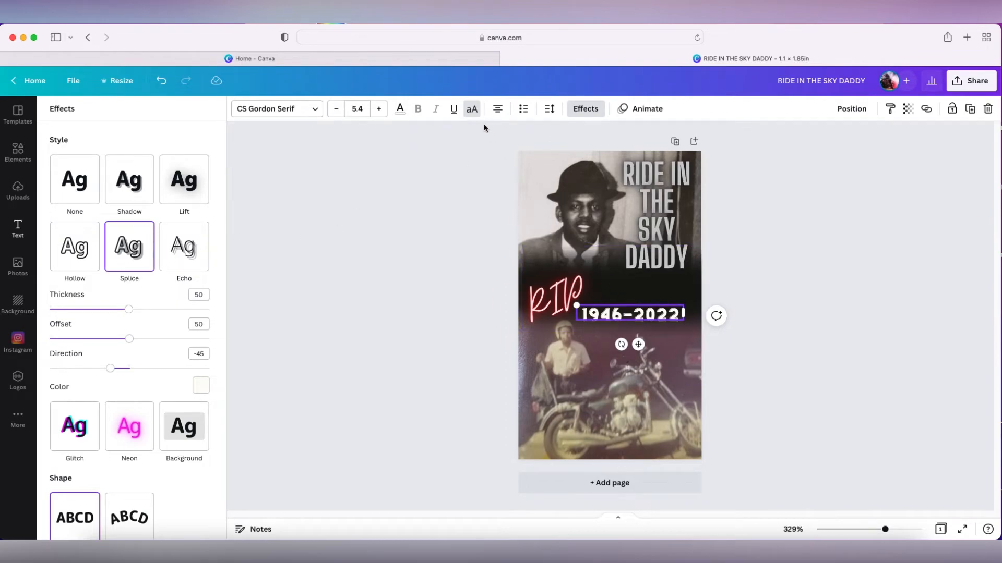
Set the date text's colour to the document's red
left_click(401, 109)
left_click(125, 170)
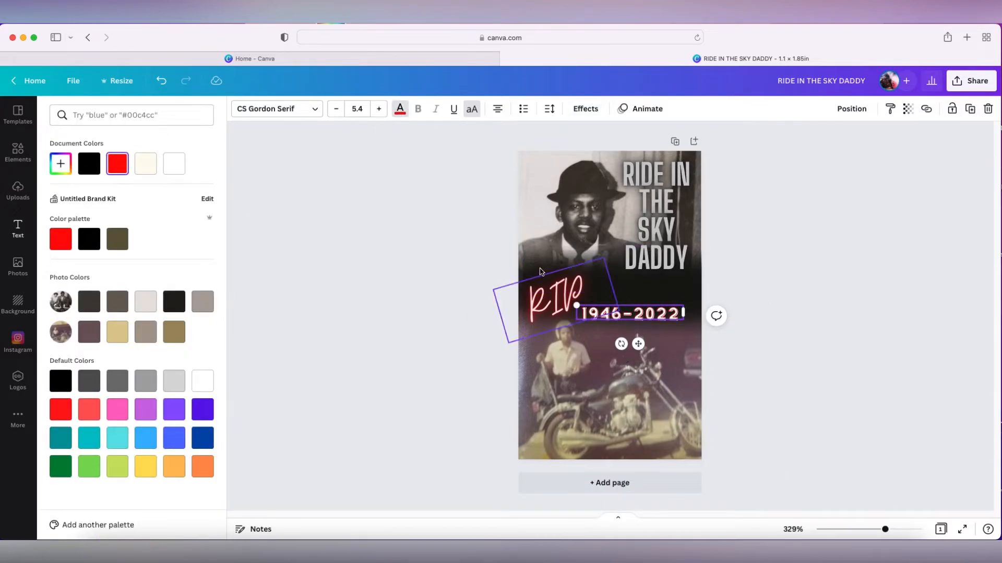
left_click(788, 462)
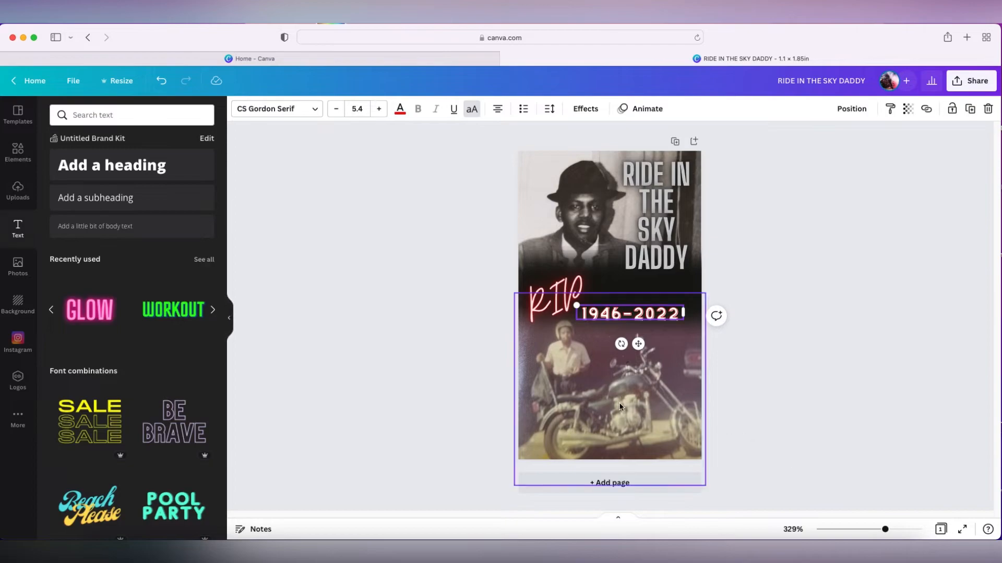
Add the RODEO text style and replace its text with the deceased person's full name
left_click(630, 405)
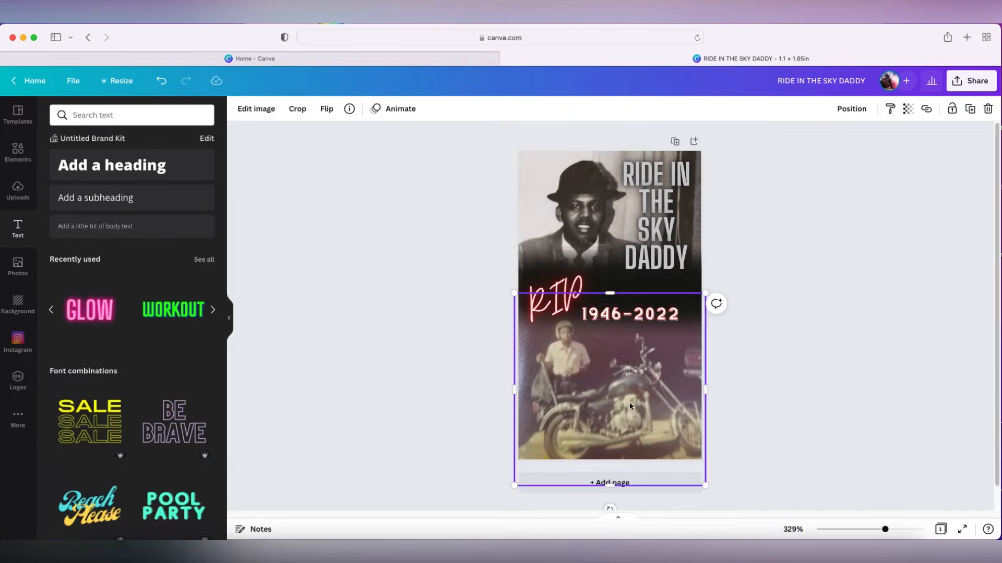
left_click(668, 290)
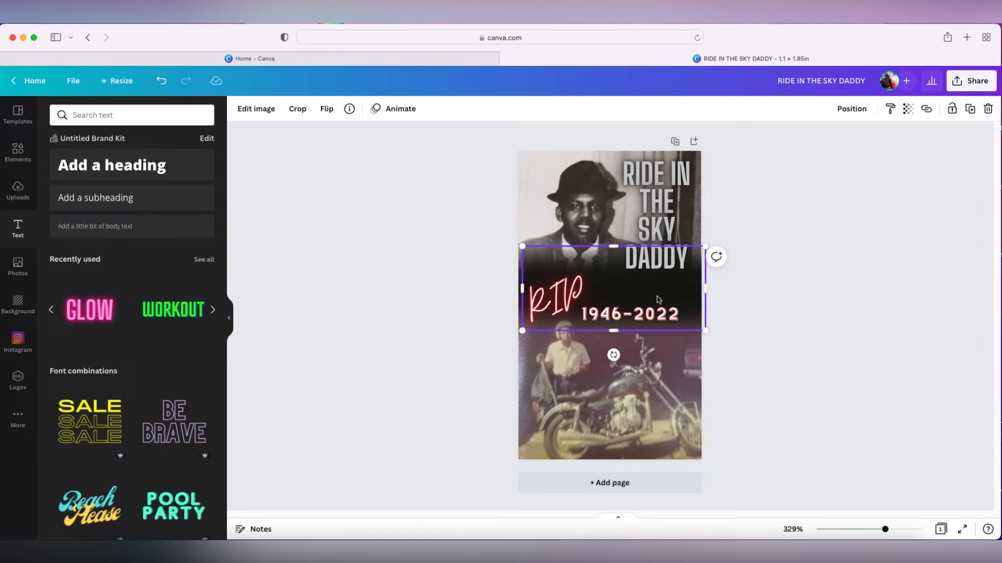
left_click(212, 310)
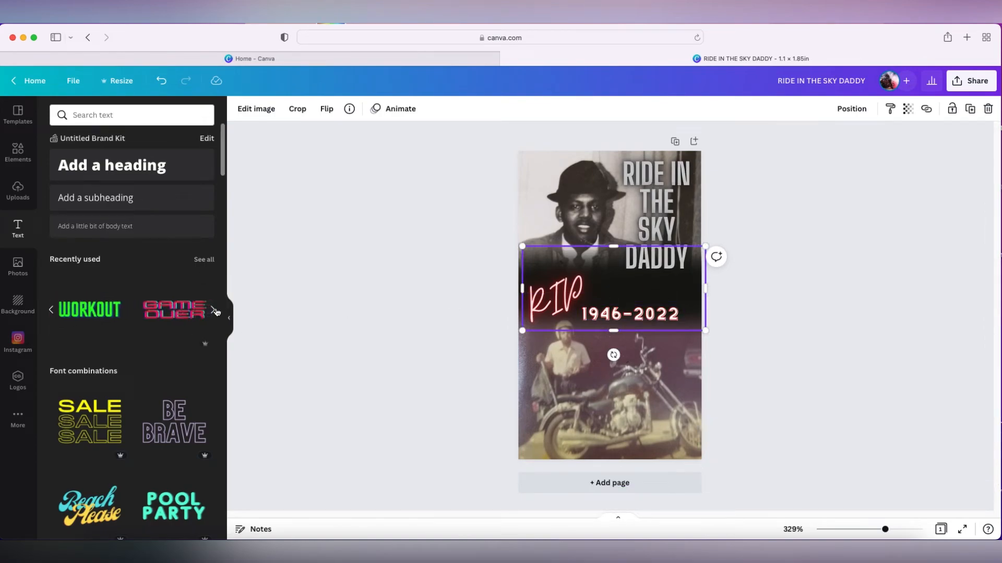
left_click(51, 310)
scroll(186, 442, "down", 1)
scroll(186, 442, "down", 5)
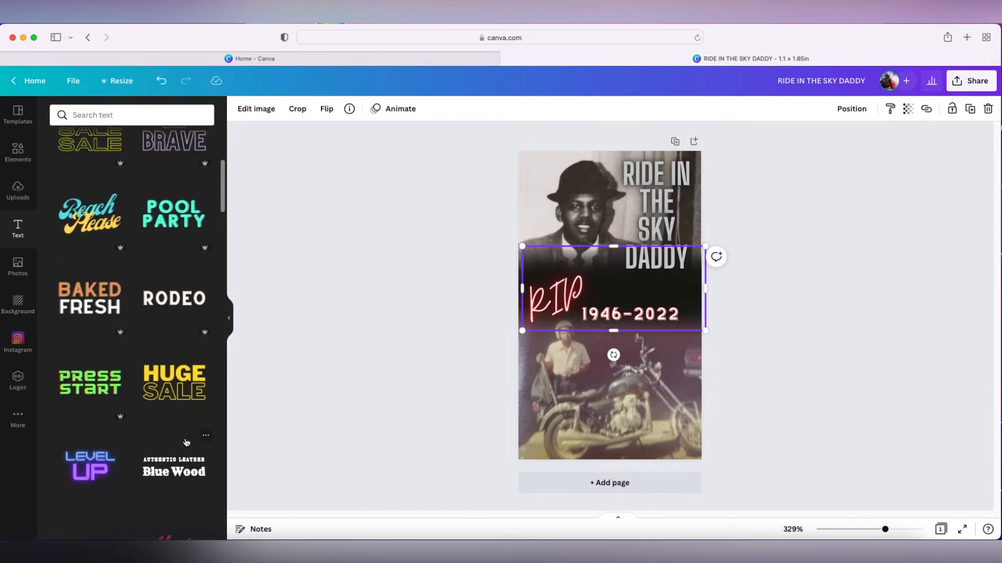
scroll(186, 443, "down", 2)
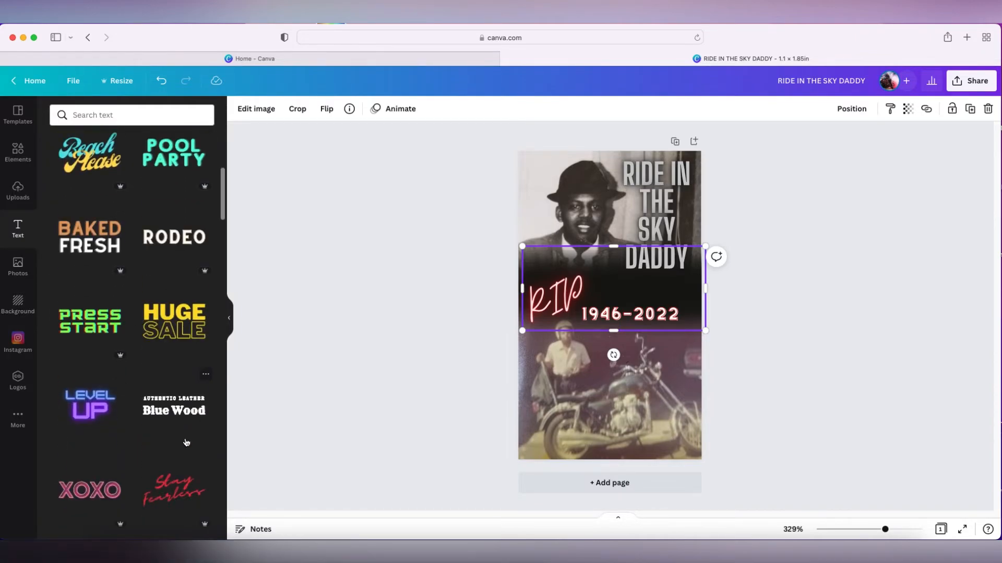
left_click(199, 245)
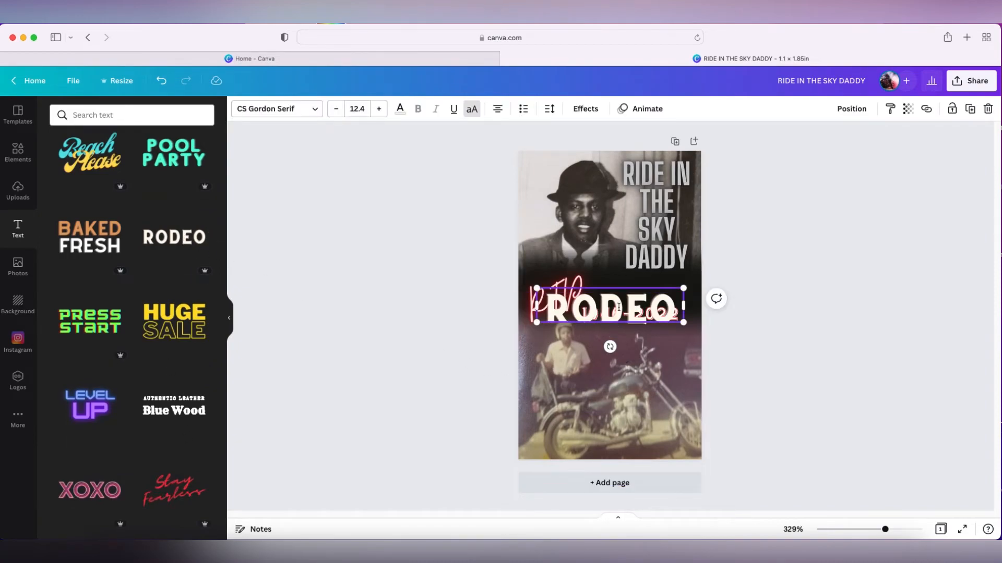
double_click(619, 307)
key("BackSpace")
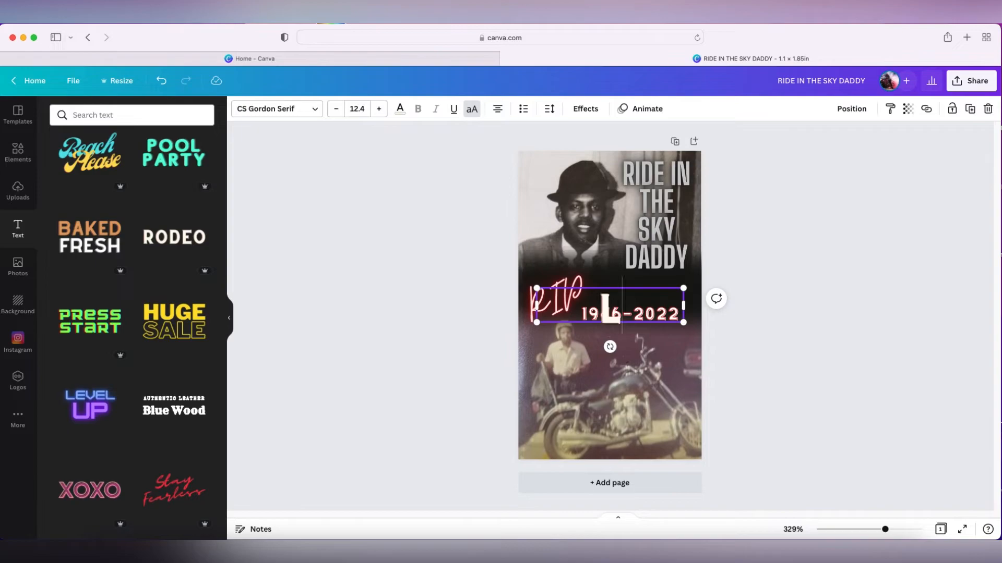
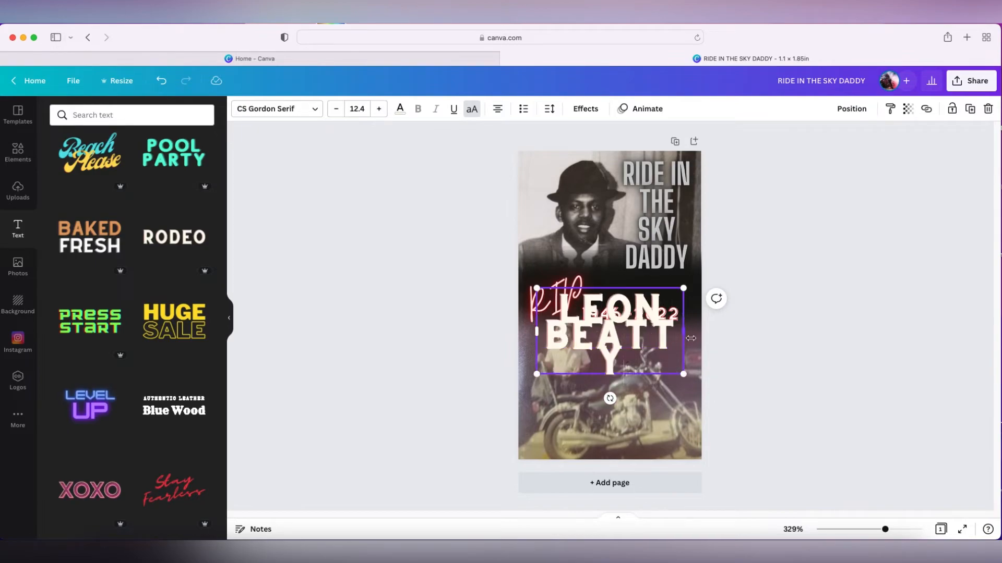
Widen the name text onto one line, shrink it to size 4 and place it above the date
left_click_drag(682, 337, 825, 358)
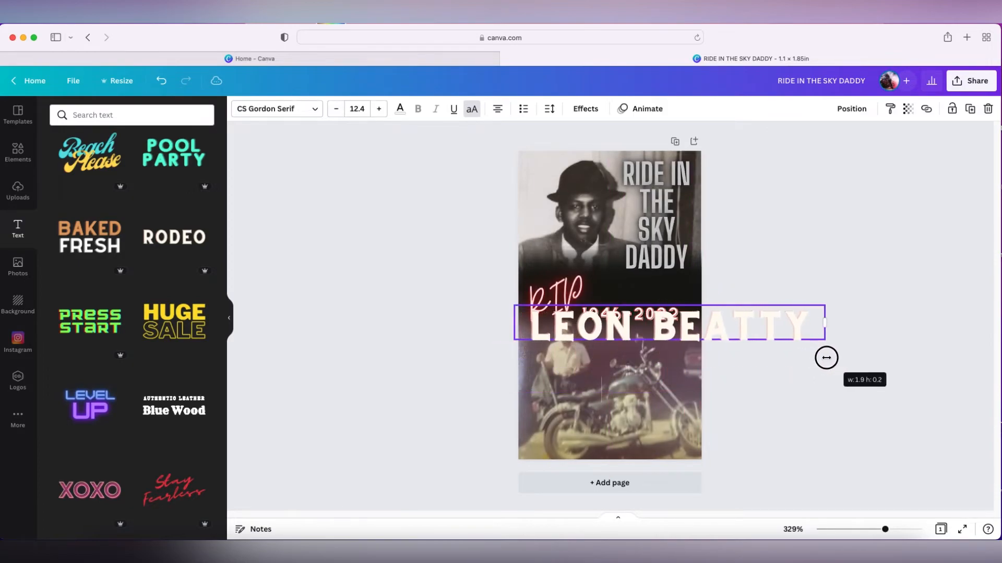
left_click_drag(824, 306, 669, 338)
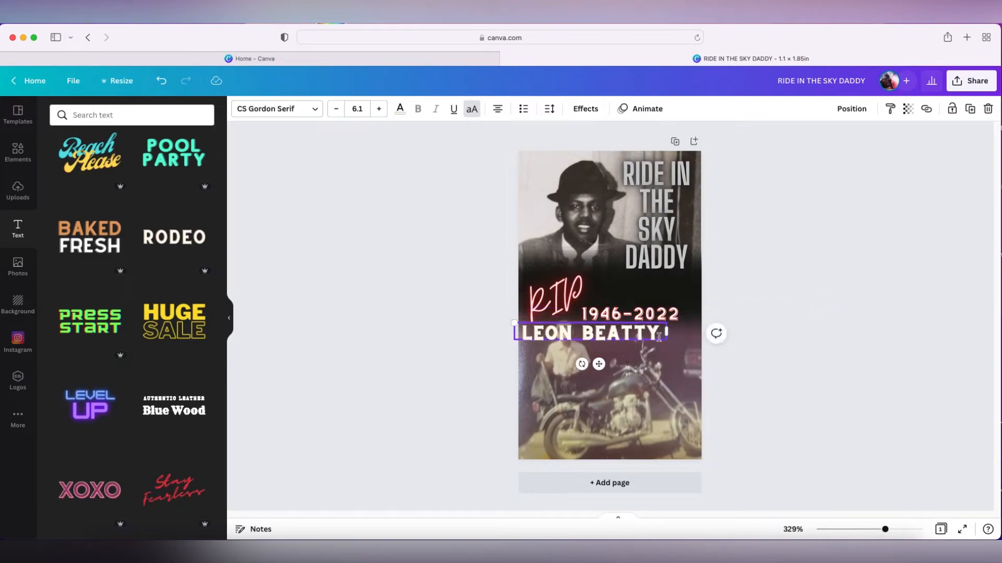
double_click(649, 334)
left_click(608, 390)
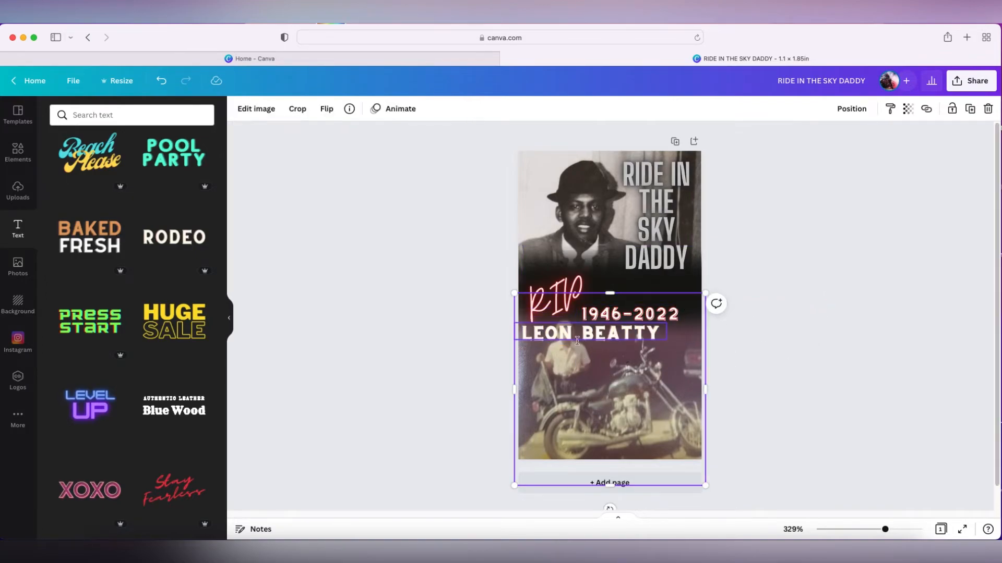
left_click_drag(566, 334, 623, 297)
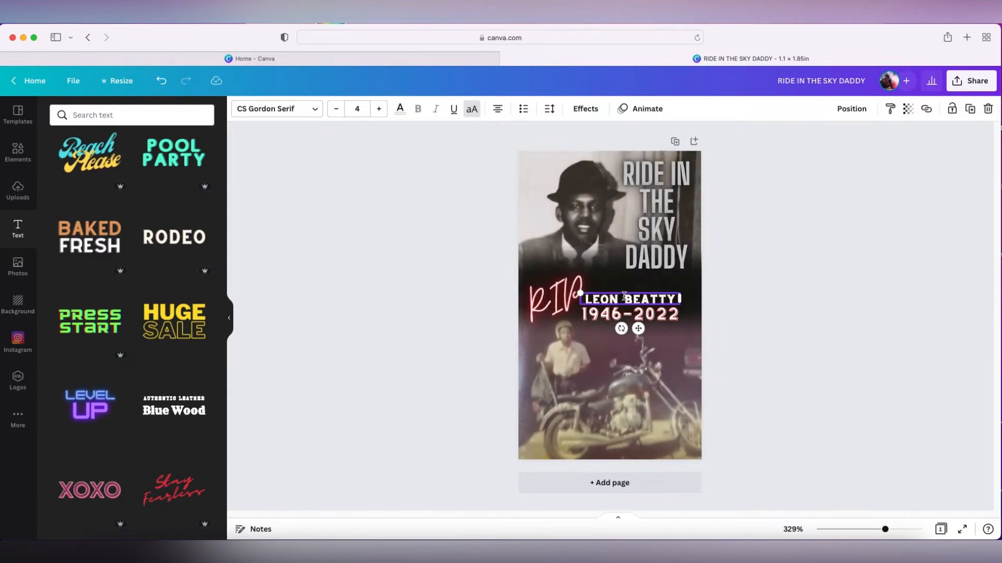
Nudge the date text so it lines up under the name
left_click(661, 309)
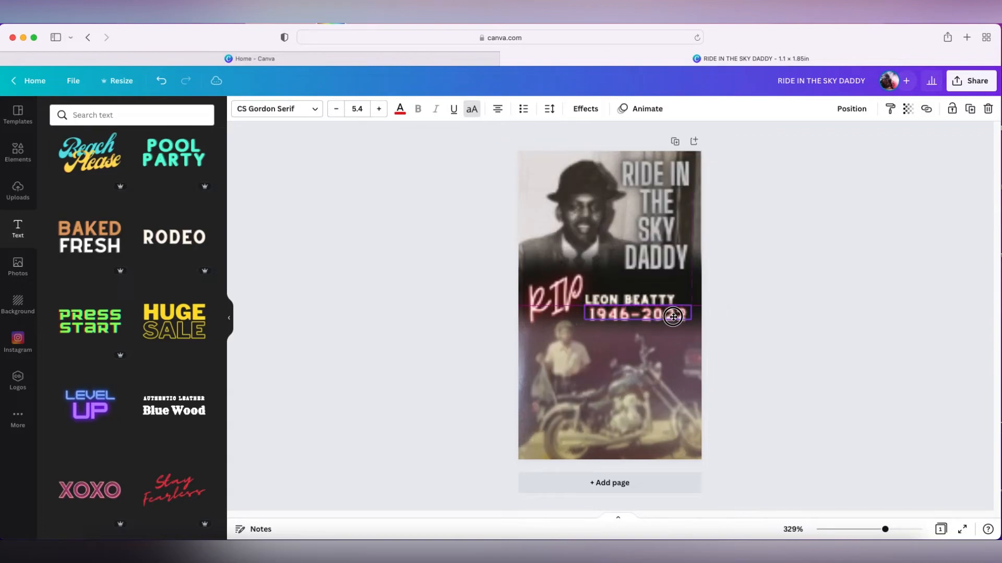
left_click_drag(655, 302, 663, 303)
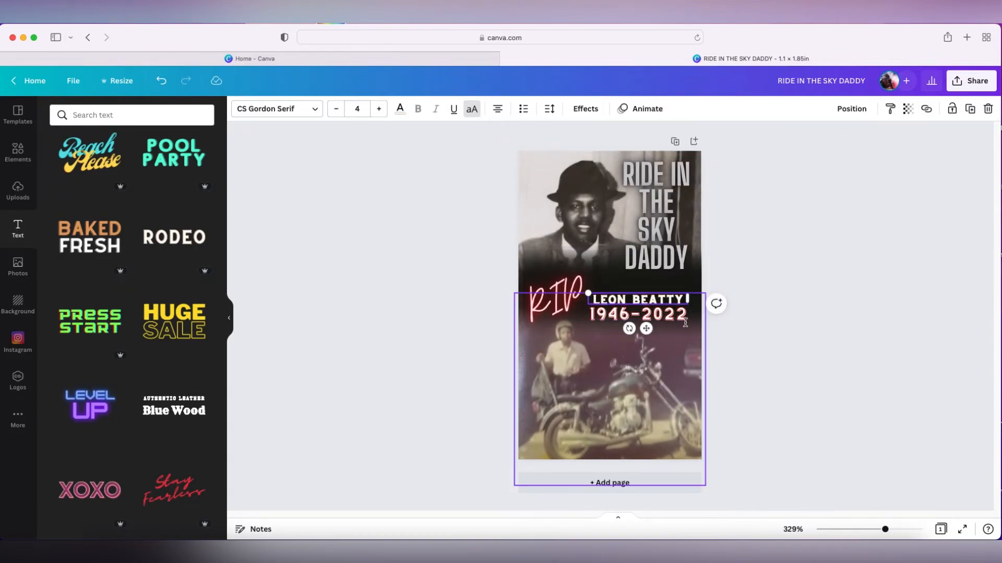
left_click(761, 324)
left_click(656, 299)
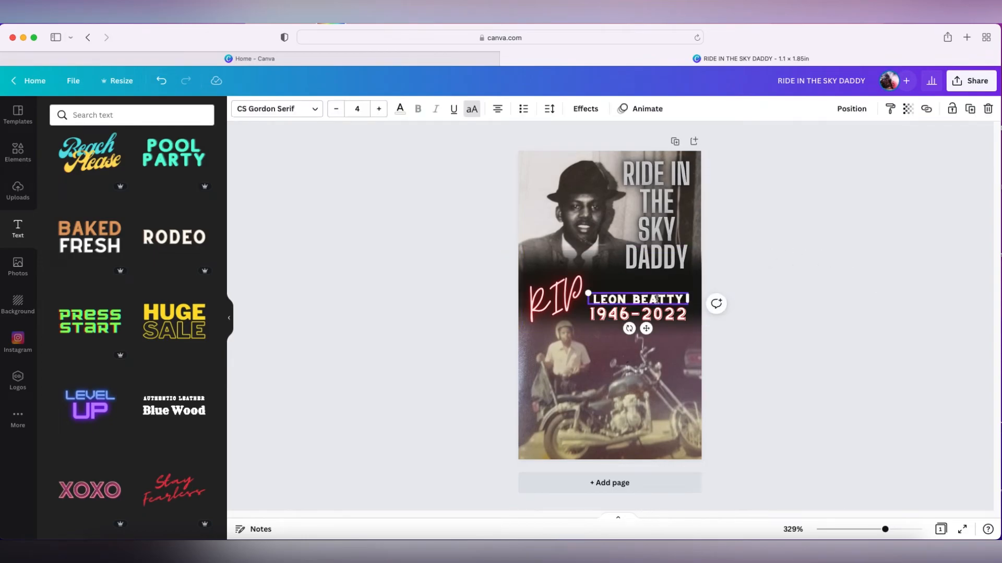
Set the name text's colour to the document's red
left_click(400, 109)
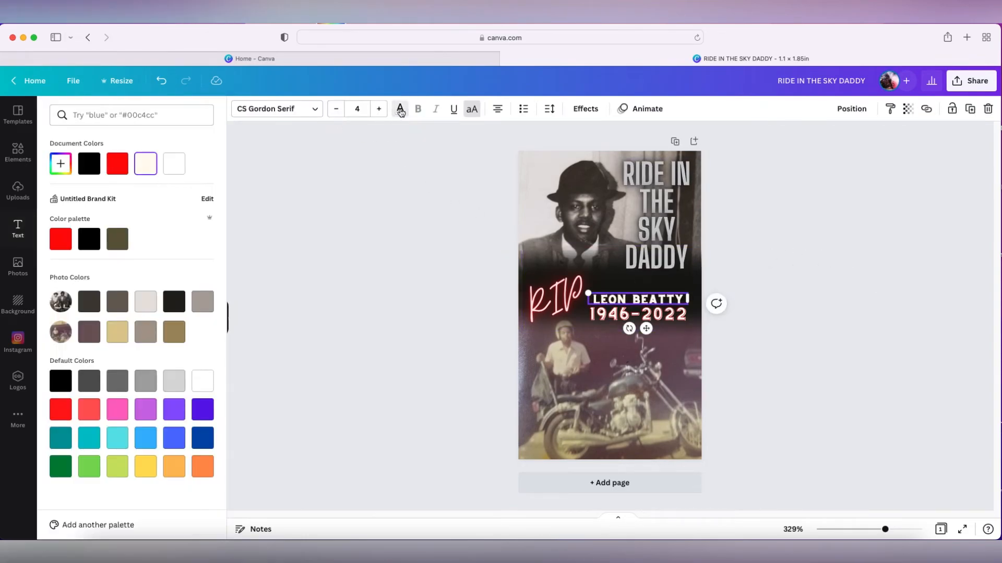
left_click(115, 168)
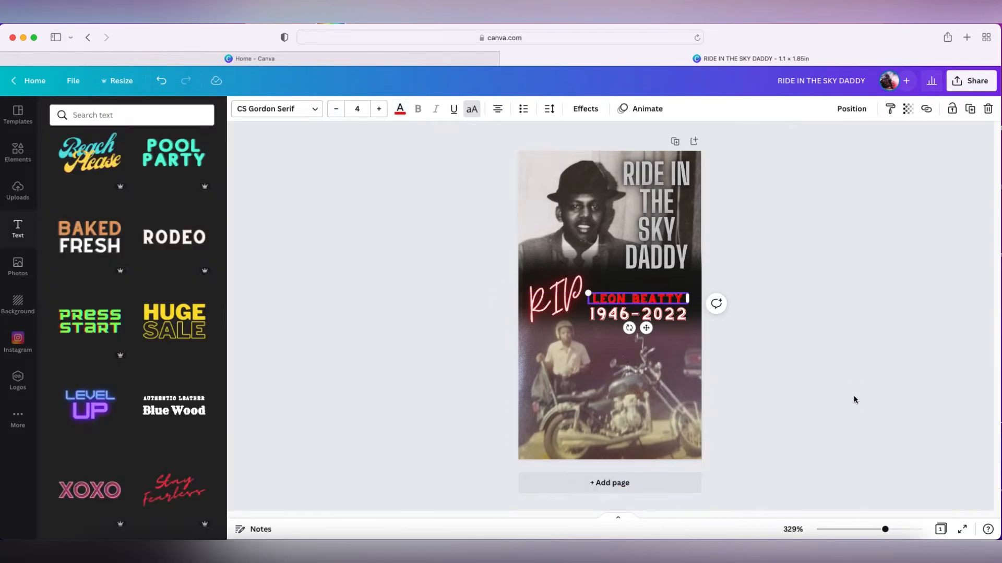
left_click(566, 386)
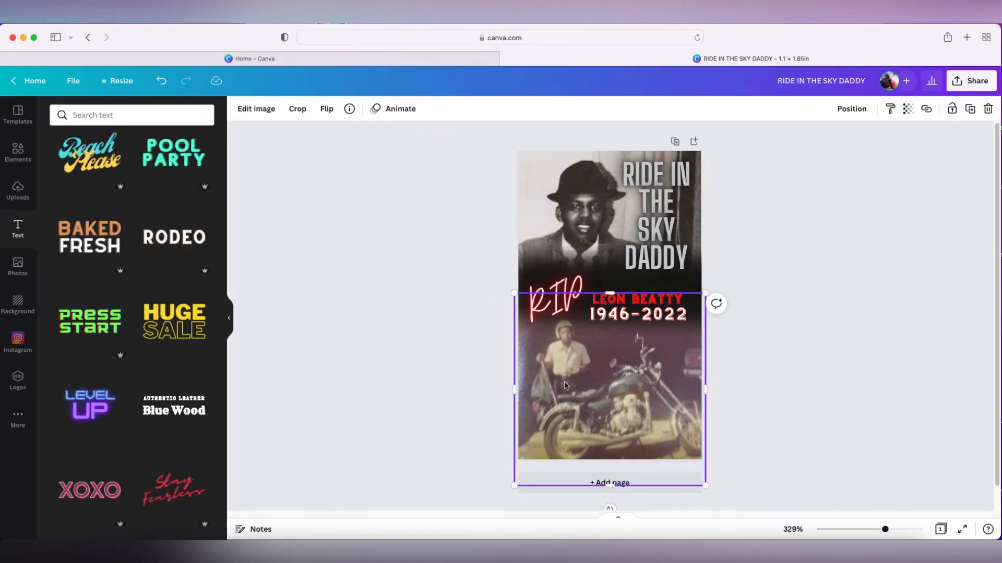
Try several fonts for the name text, ending on Agrandir Medium
left_click(662, 301)
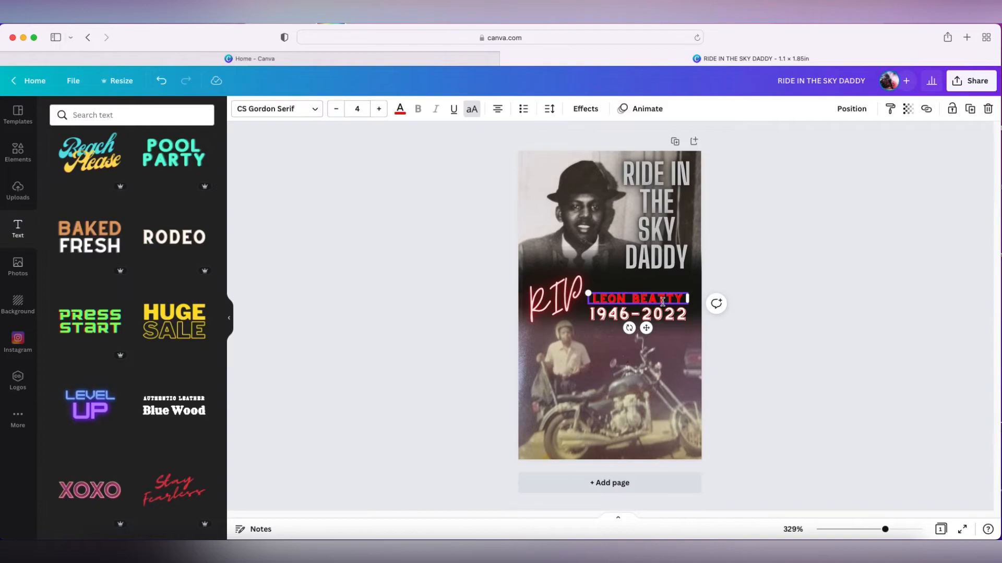
left_click(677, 362)
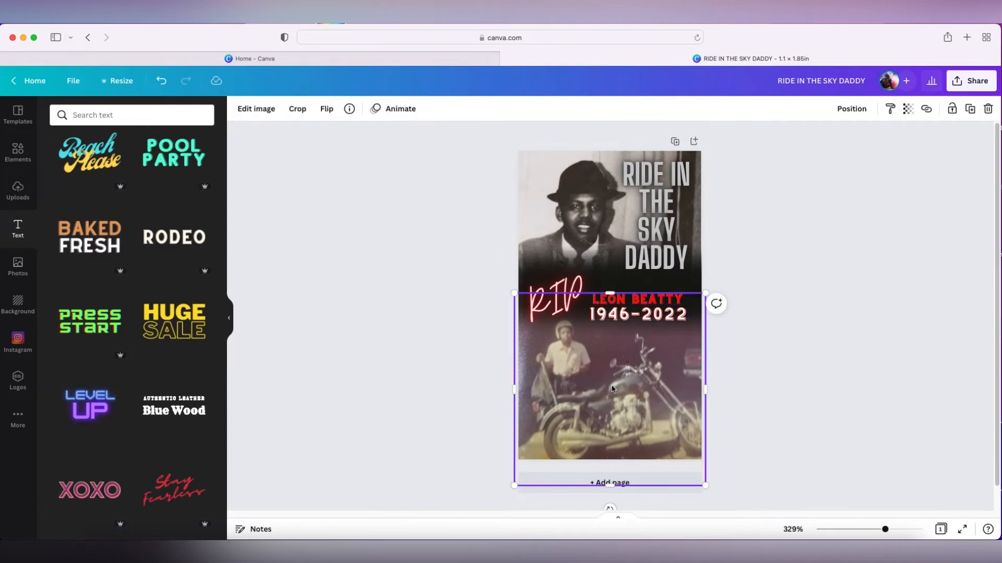
left_click(671, 299)
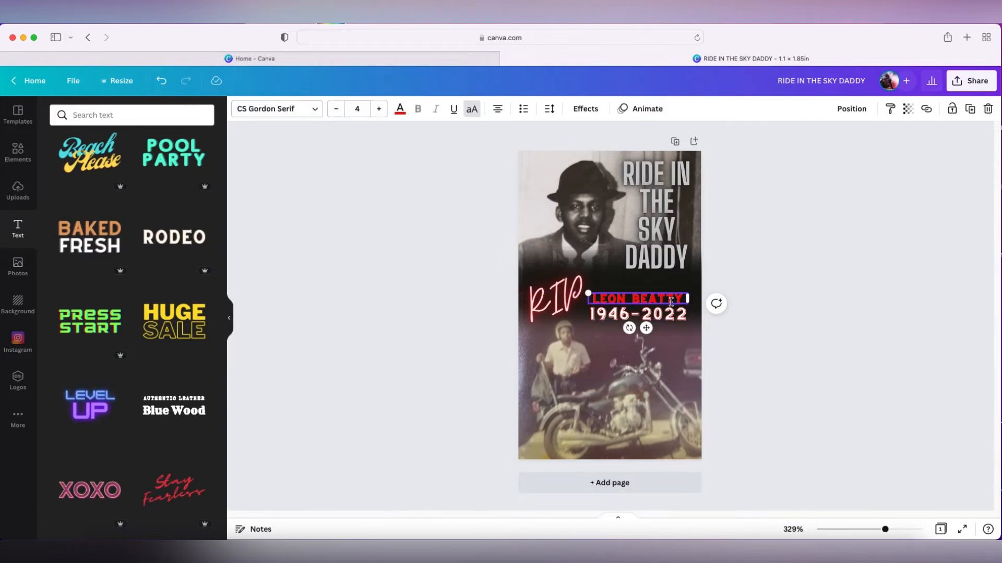
left_click(312, 110)
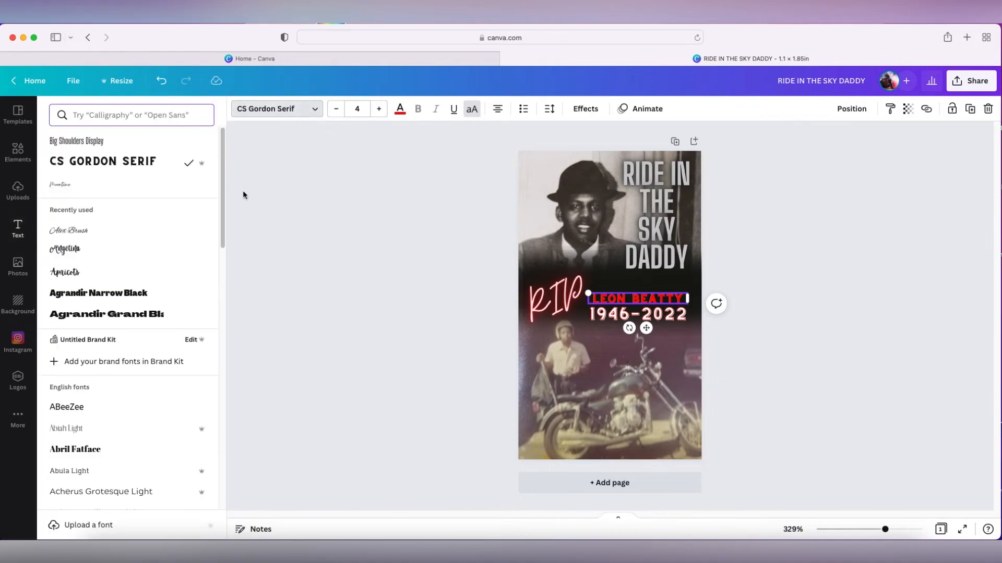
left_click(136, 299)
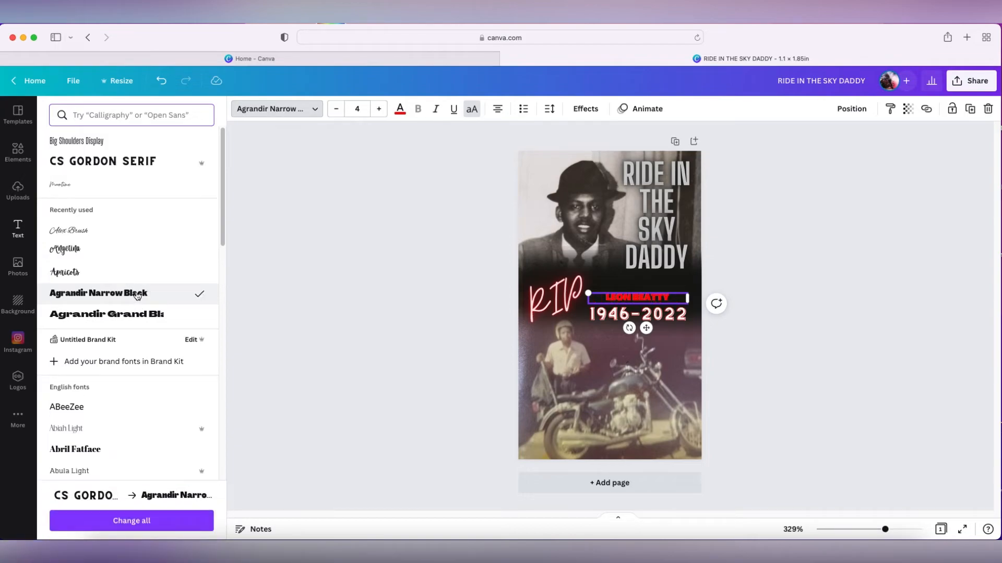
left_click(114, 318)
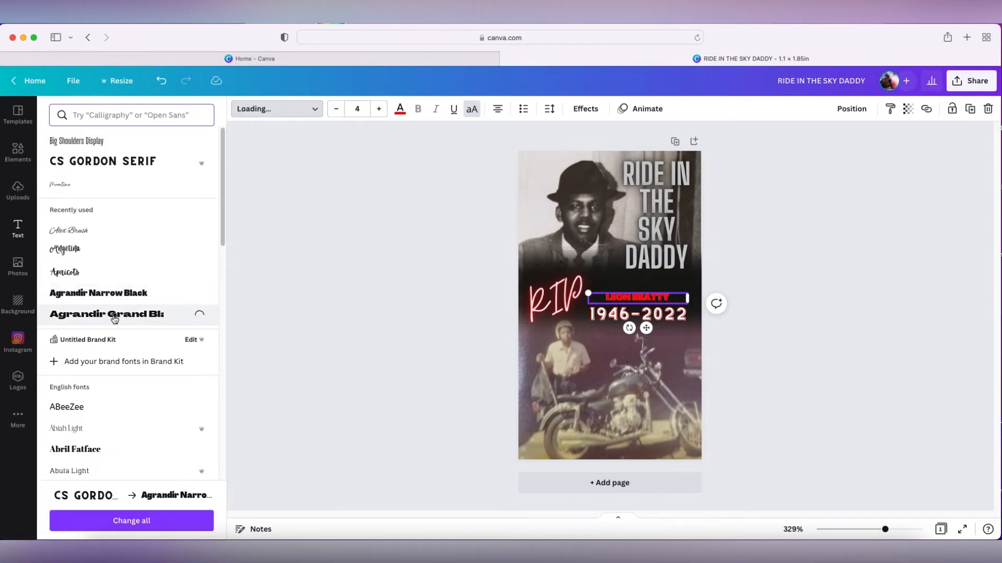
left_click(111, 409)
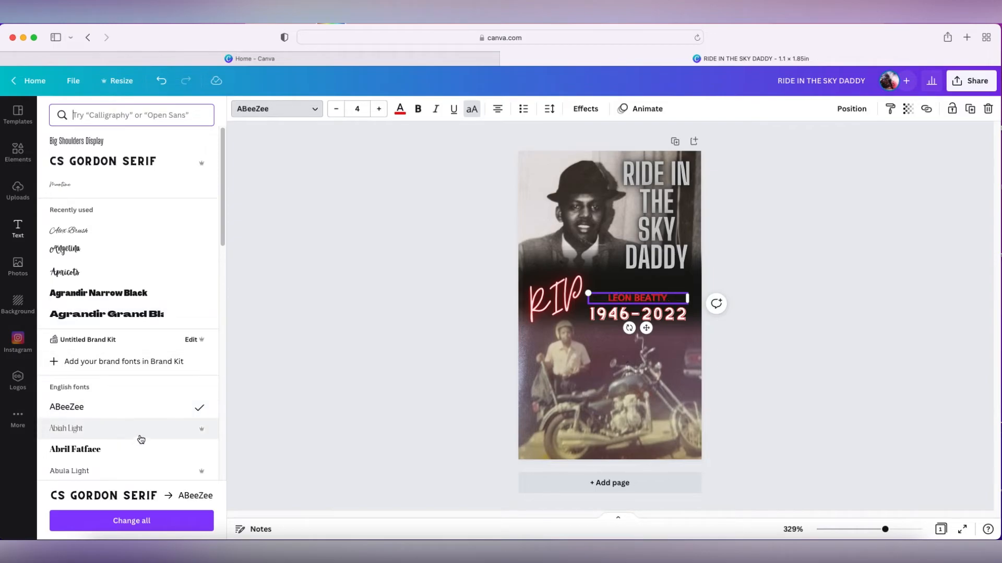
scroll(139, 439, "down", 6)
scroll(140, 437, "down", 3)
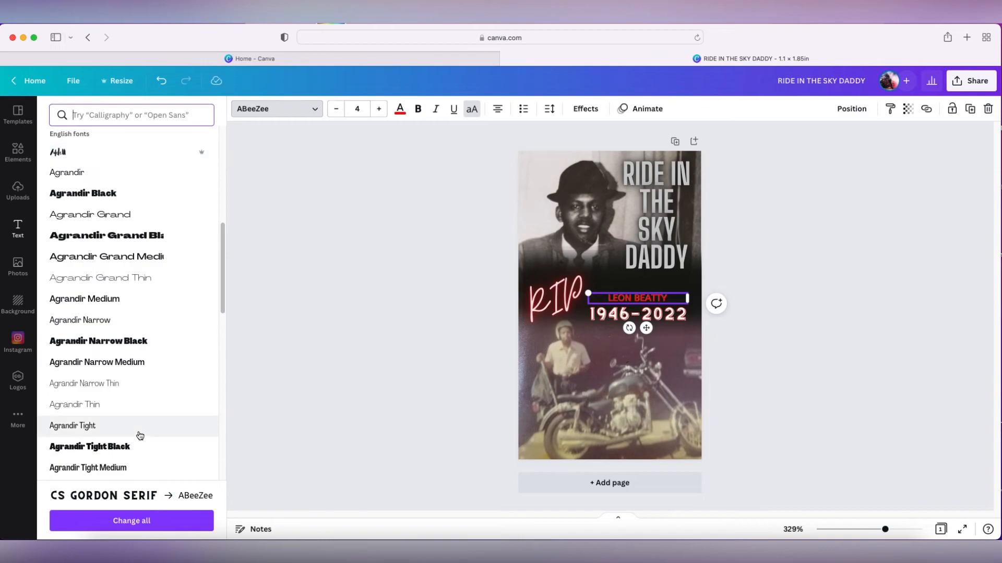
left_click(111, 342)
left_click(111, 366)
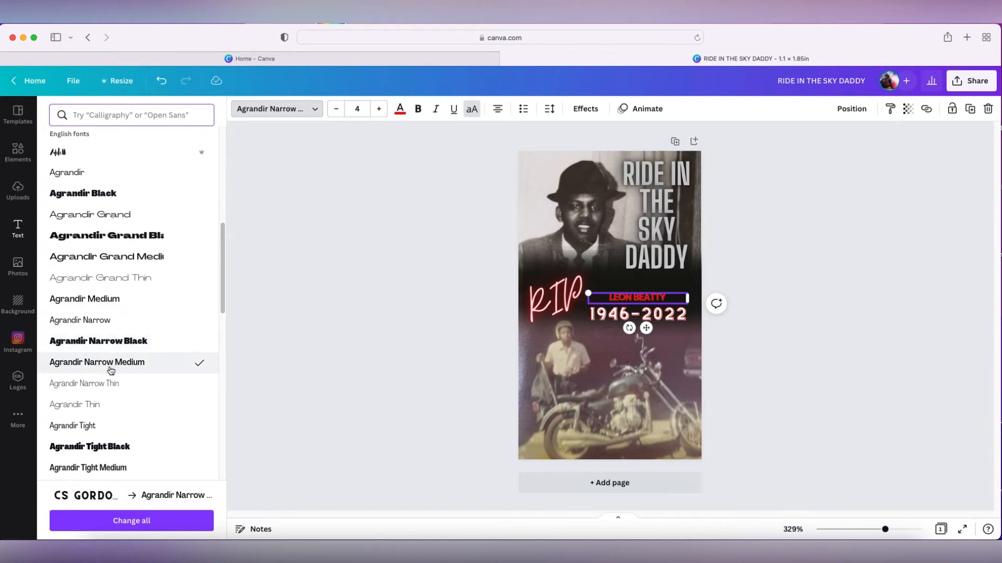
left_click(116, 300)
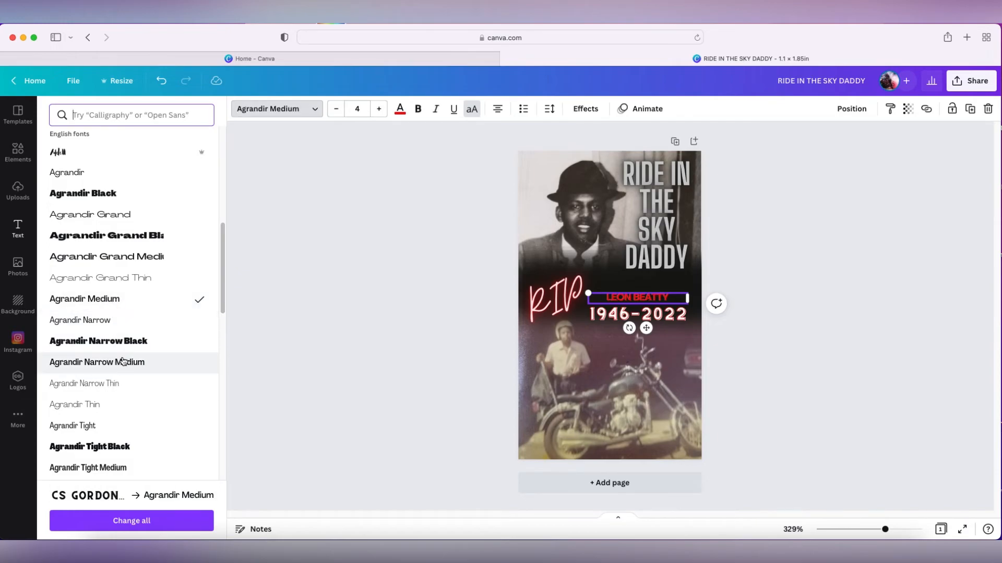
Enlarge the name text to size 4.8 and widen it towards RIP
left_click(671, 308)
left_click(670, 297)
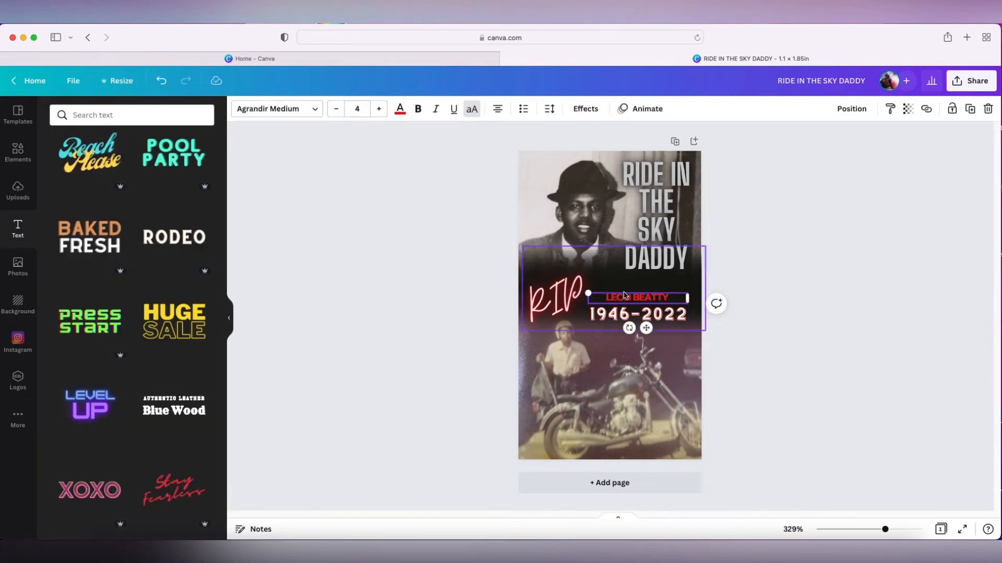
left_click_drag(586, 293, 569, 288)
left_click_drag(650, 298, 661, 300)
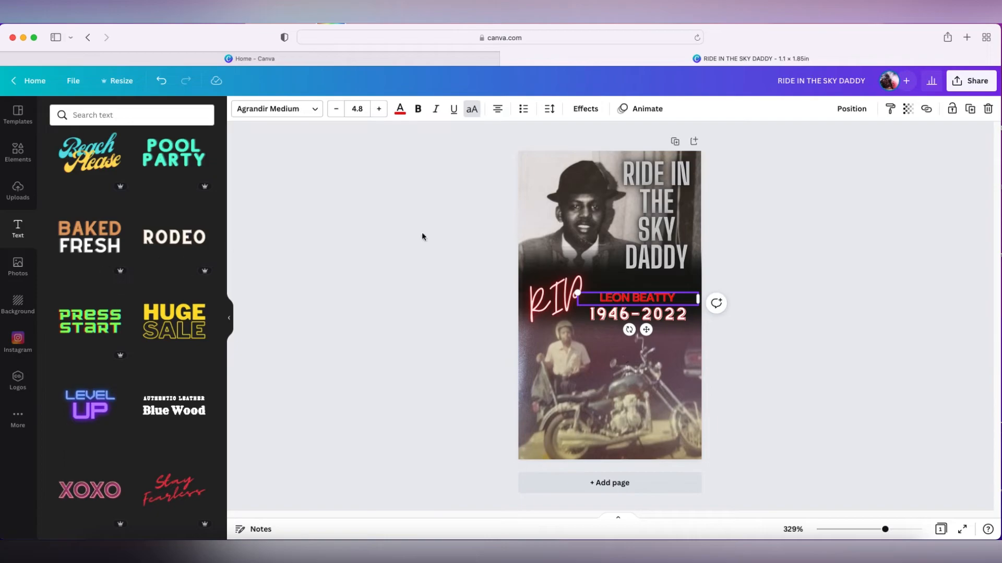
Change the name text's font to Agrandir Grand Black
left_click(293, 109)
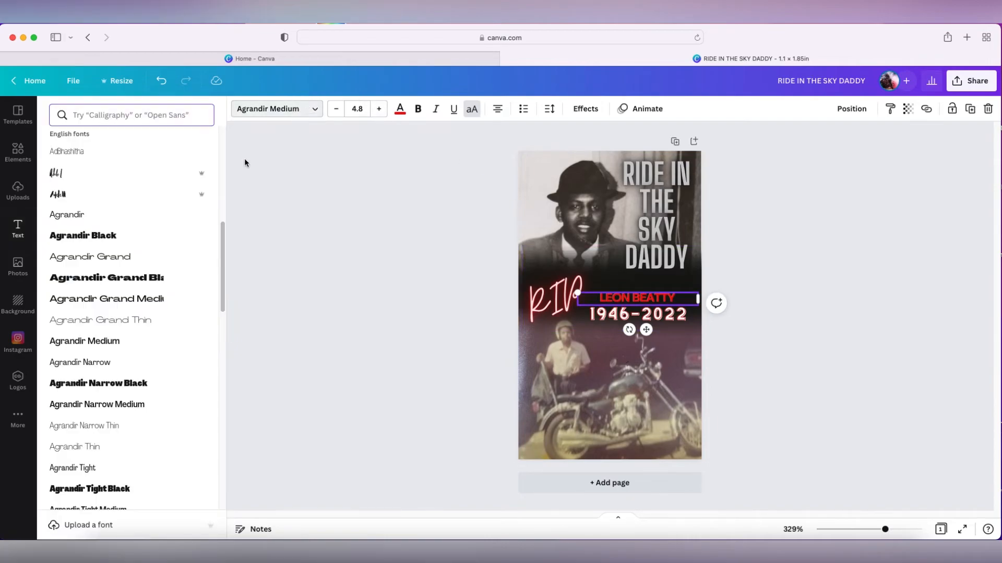
left_click(128, 277)
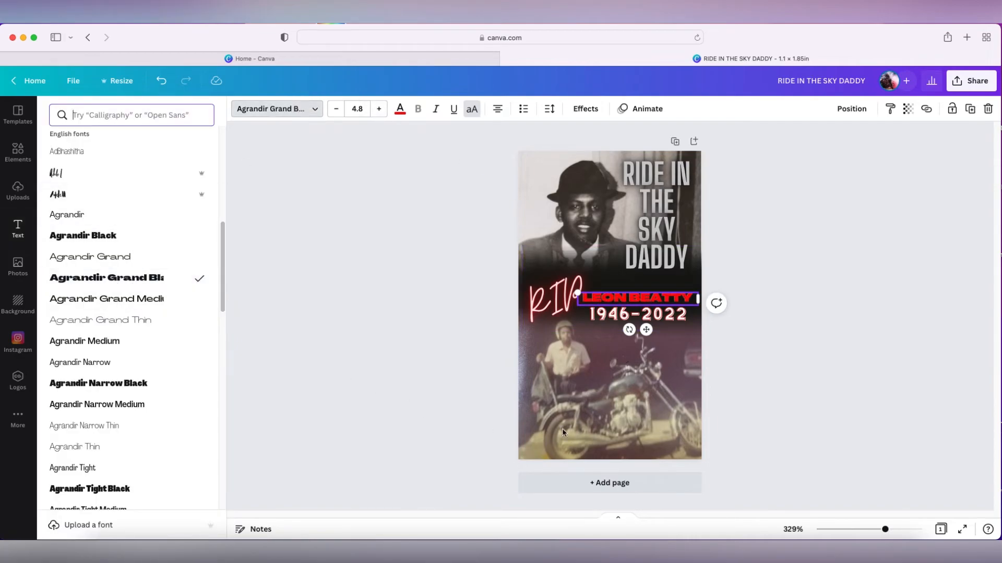
left_click(600, 327)
left_click(607, 274)
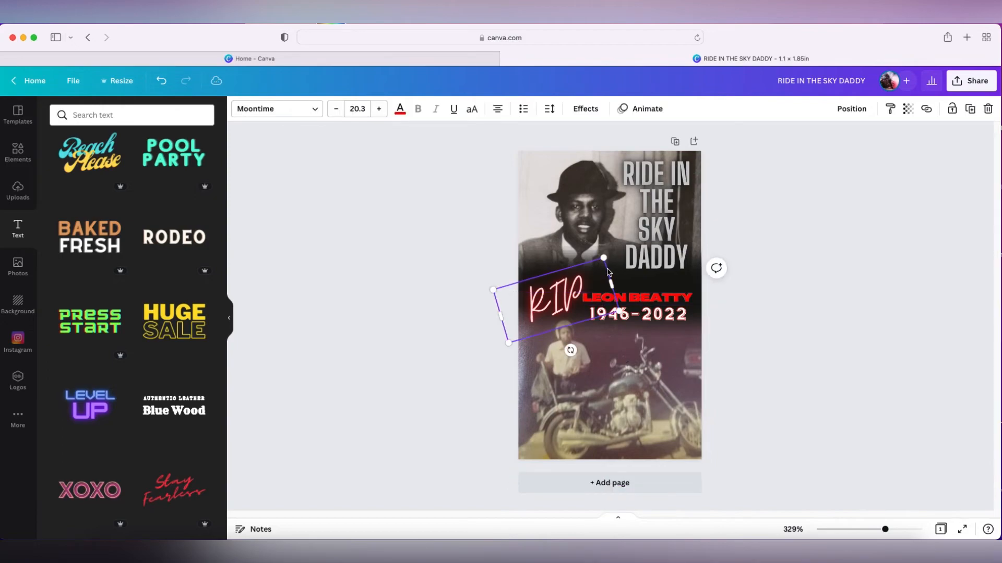
Shrink the name text to size 3.9 and fit it above the date beside RIP
left_click(608, 297)
left_click_drag(578, 293, 593, 295)
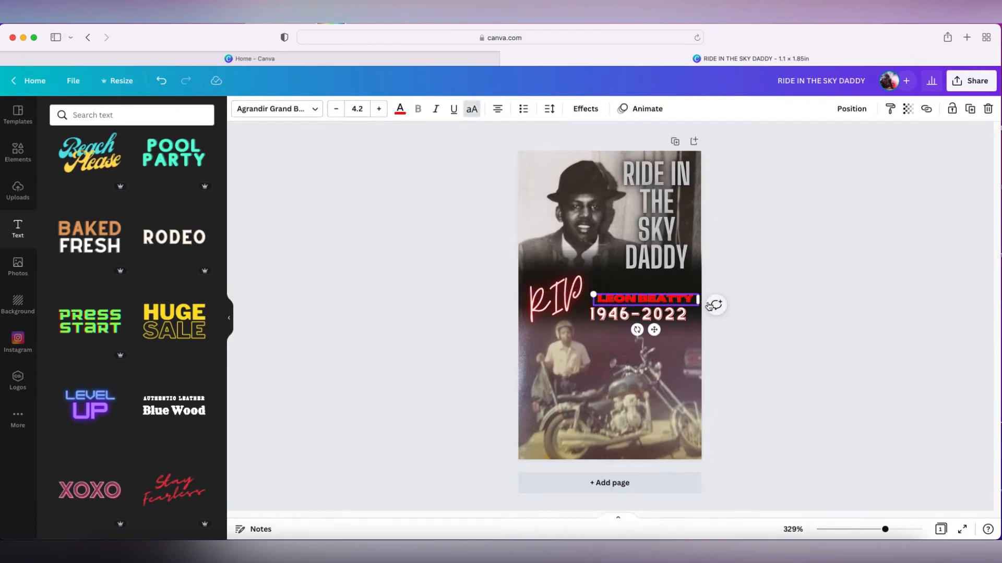
left_click_drag(681, 299, 674, 299)
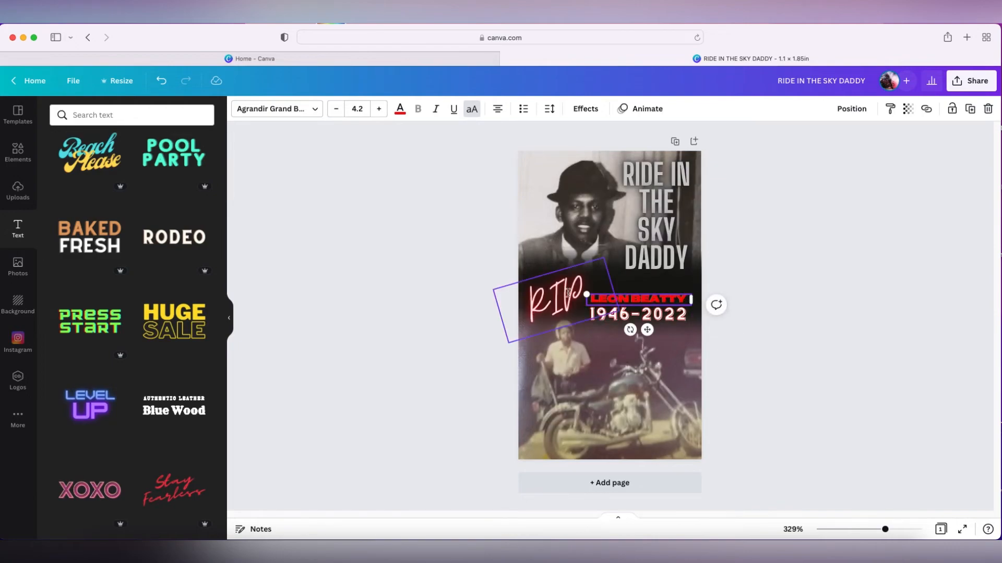
left_click_drag(587, 295, 632, 297)
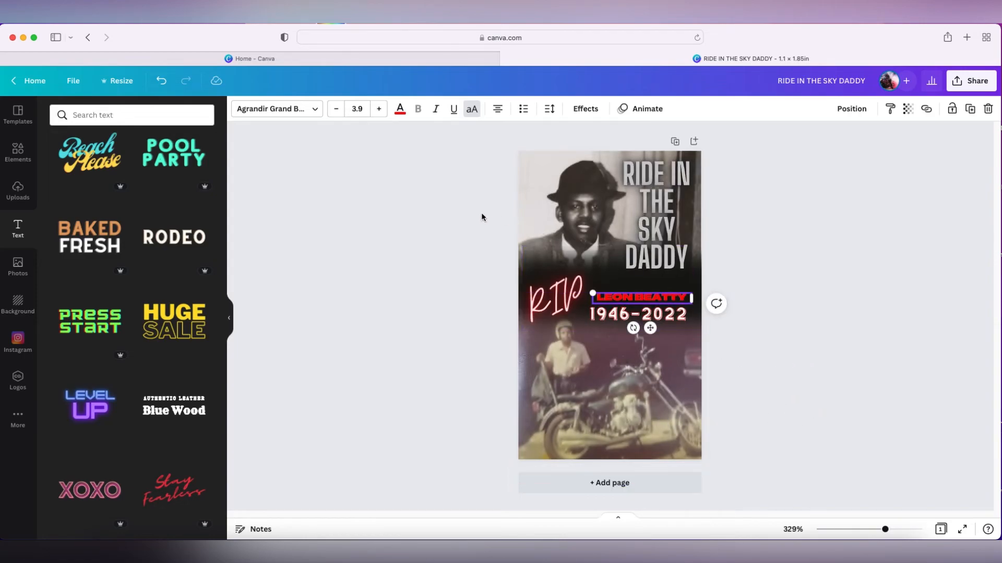
left_click(489, 249)
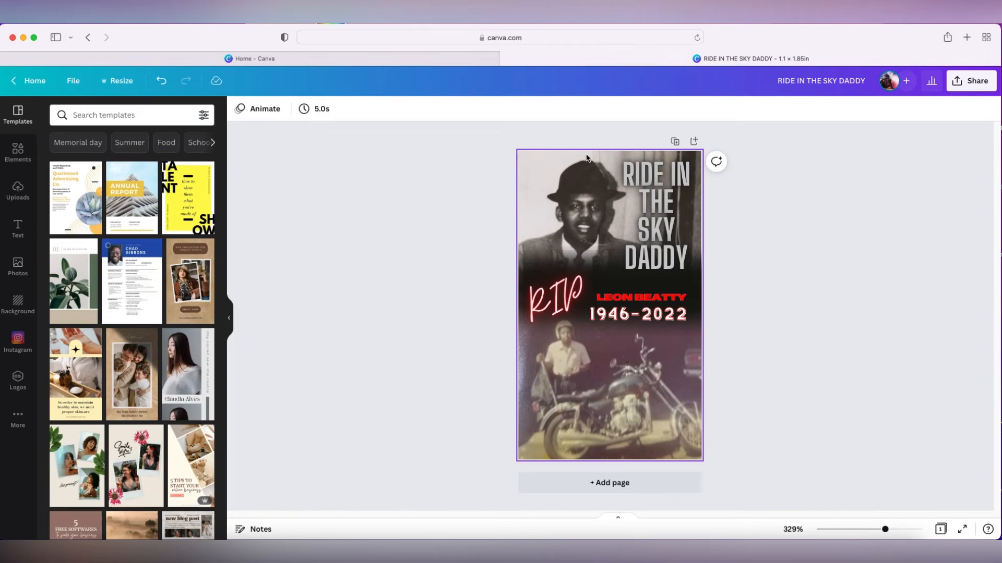
Nudge the motorcycle photo's placement on the lower half of the design
left_click(526, 469)
left_click_drag(705, 293, 701, 297)
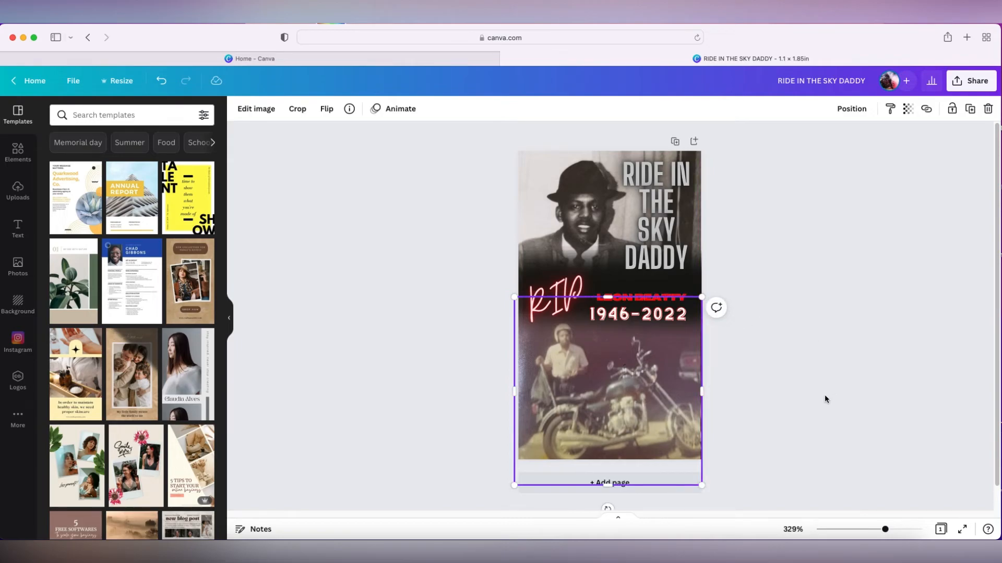
left_click(825, 399)
left_click(633, 407)
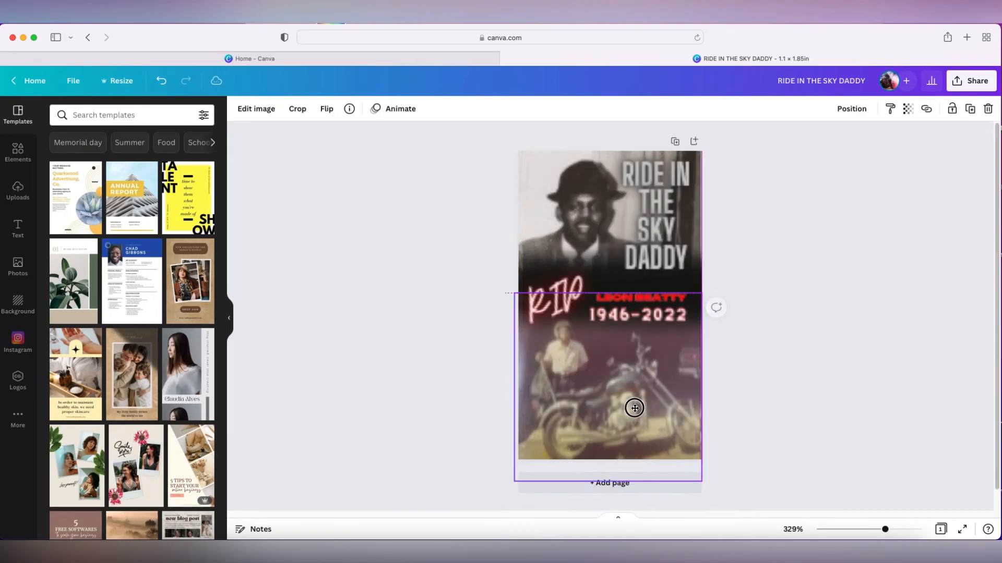
left_click_drag(633, 409, 651, 428)
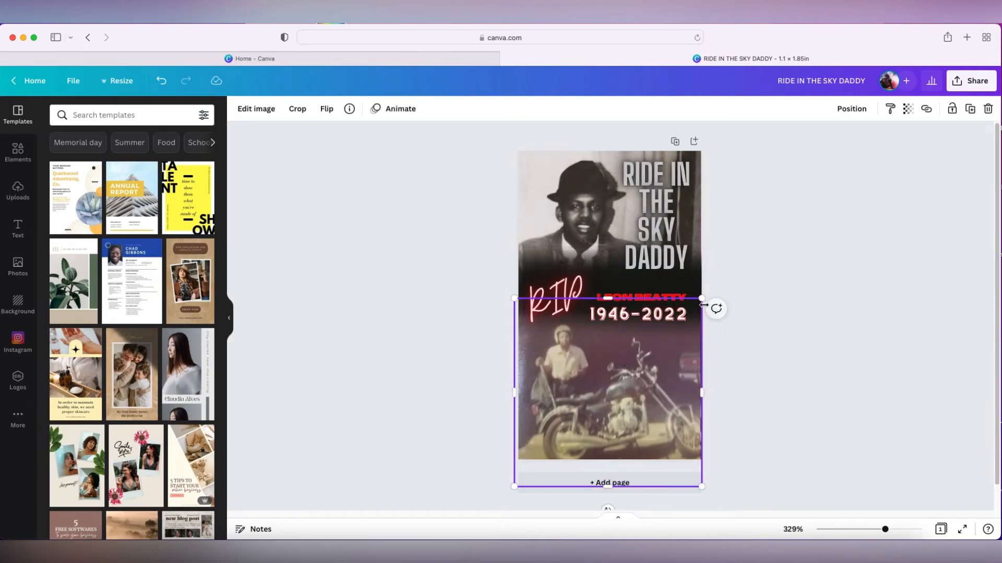
left_click_drag(704, 298, 704, 298)
left_click(780, 399)
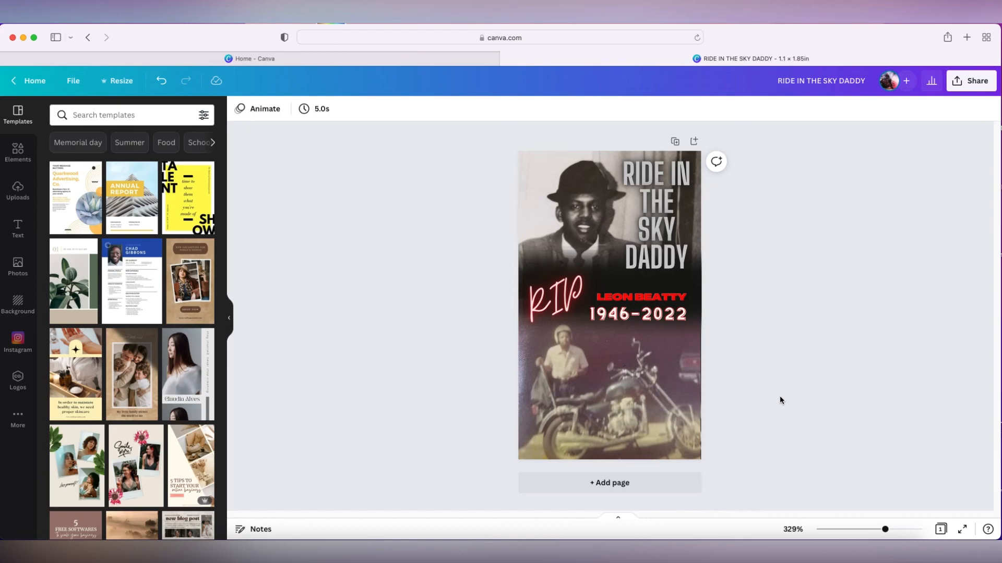
Open the download options and review the available file types
left_click(973, 83)
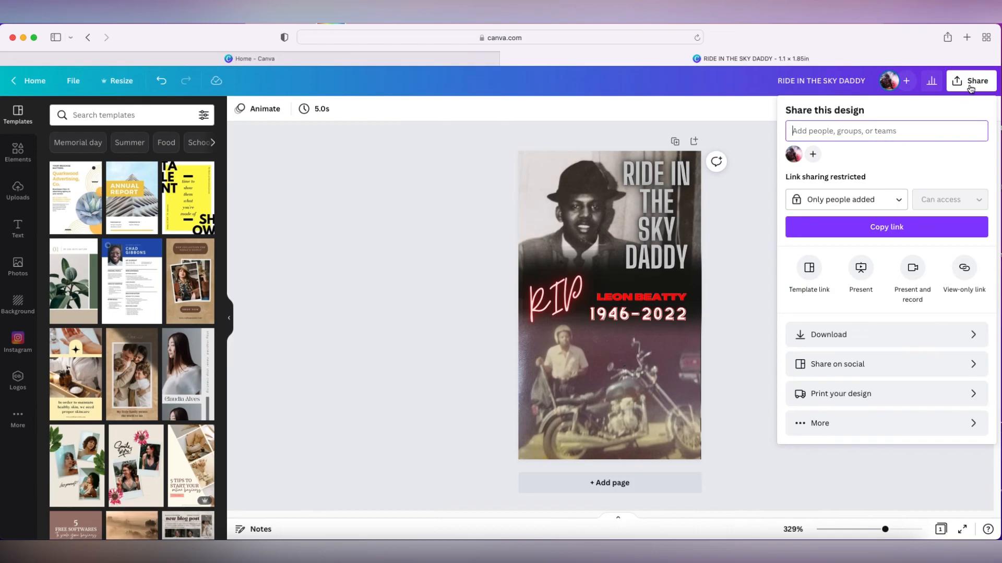
left_click(904, 345)
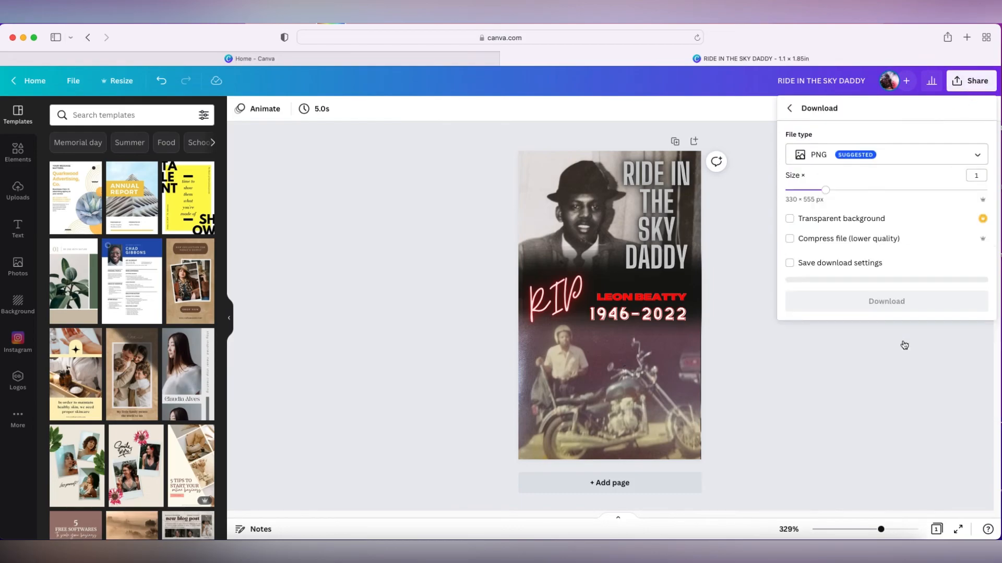
left_click(975, 157)
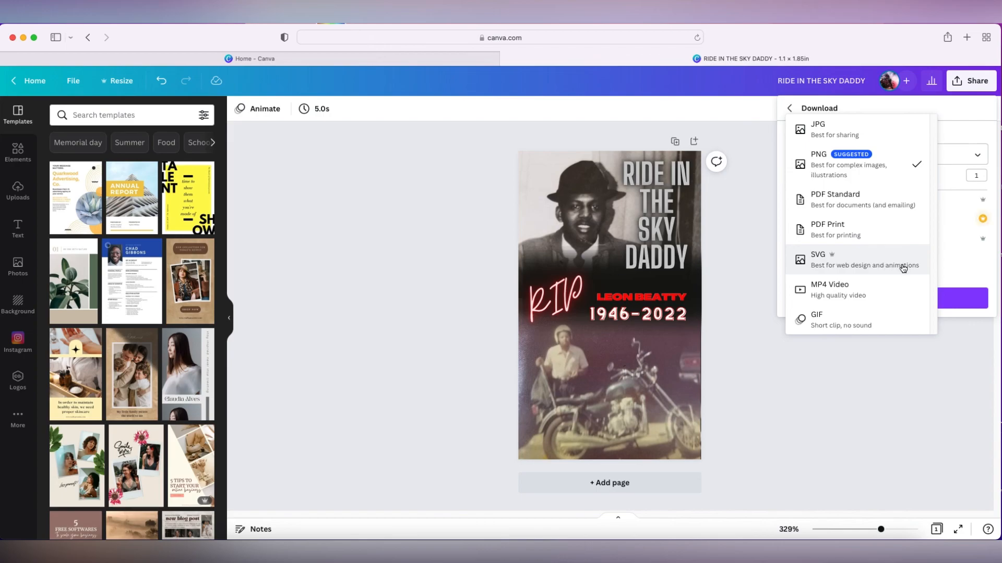
left_click(959, 381)
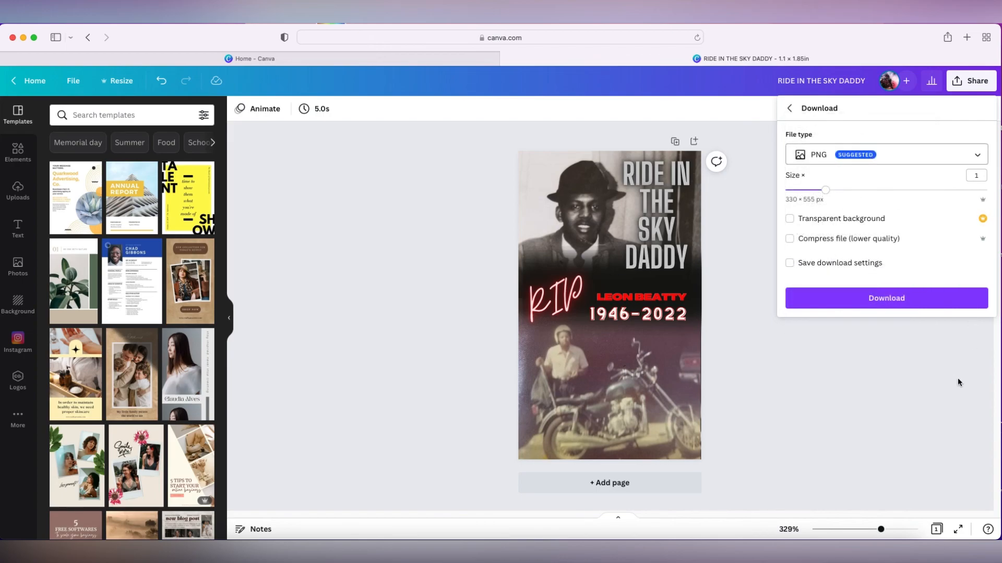